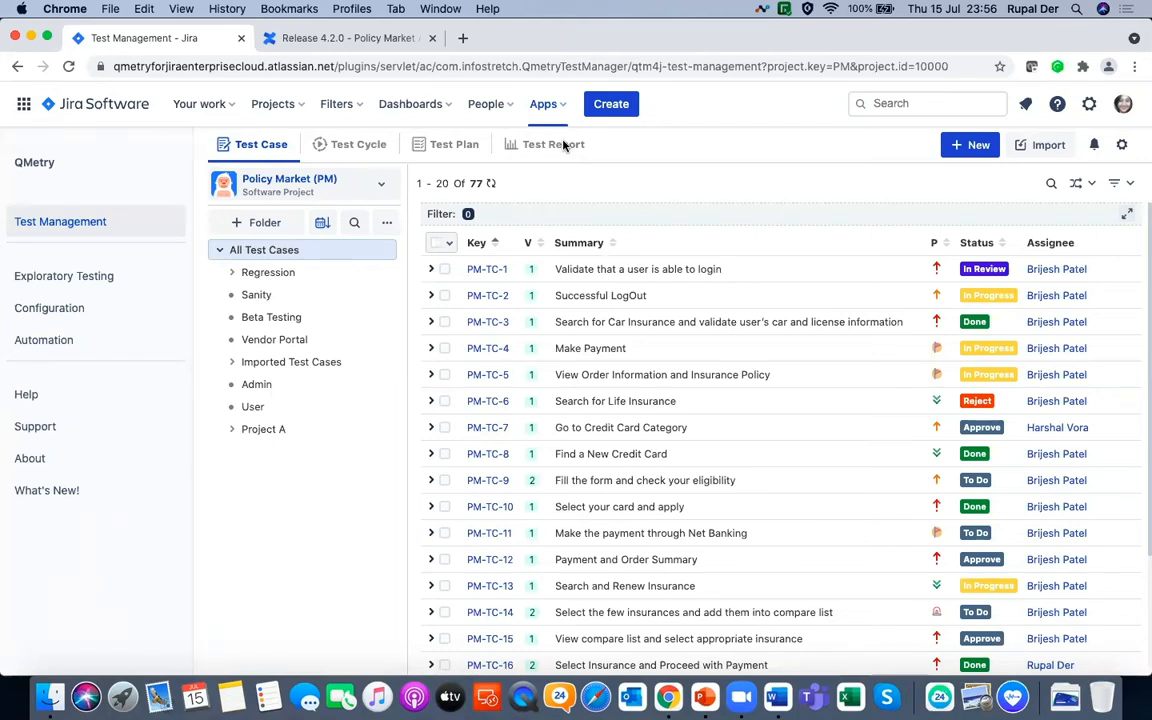
Select the Policy Market (PM) project in test management and open its Jira project settings
click(278, 189)
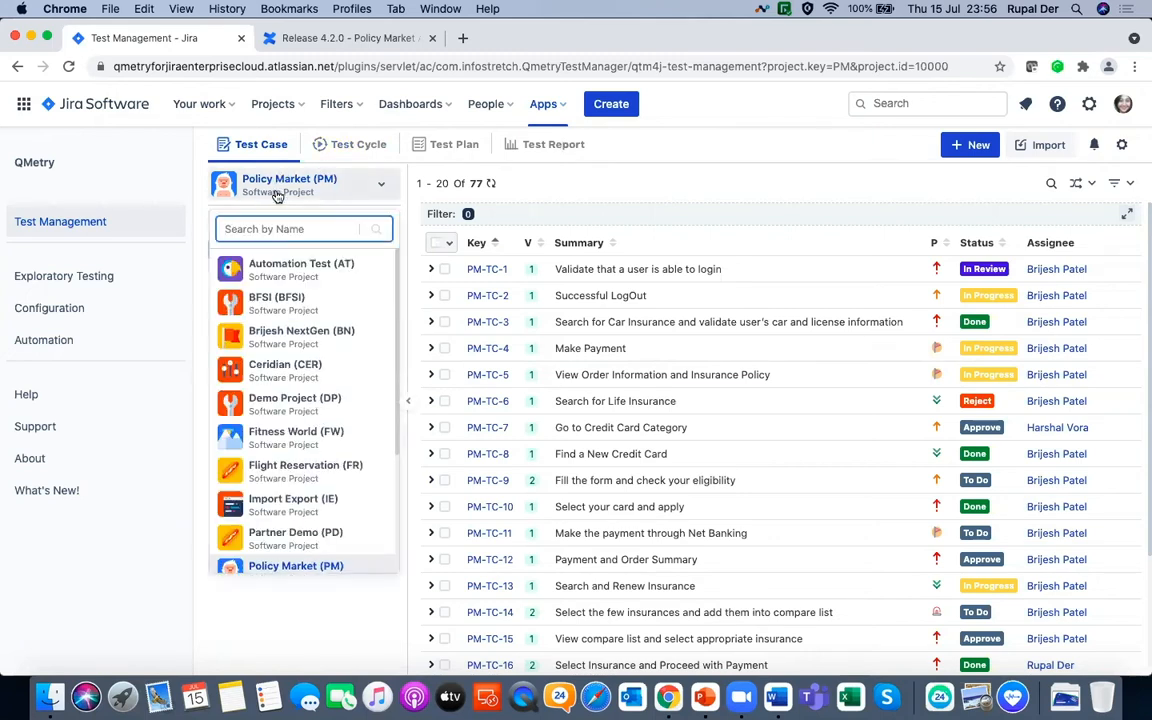
click(314, 559)
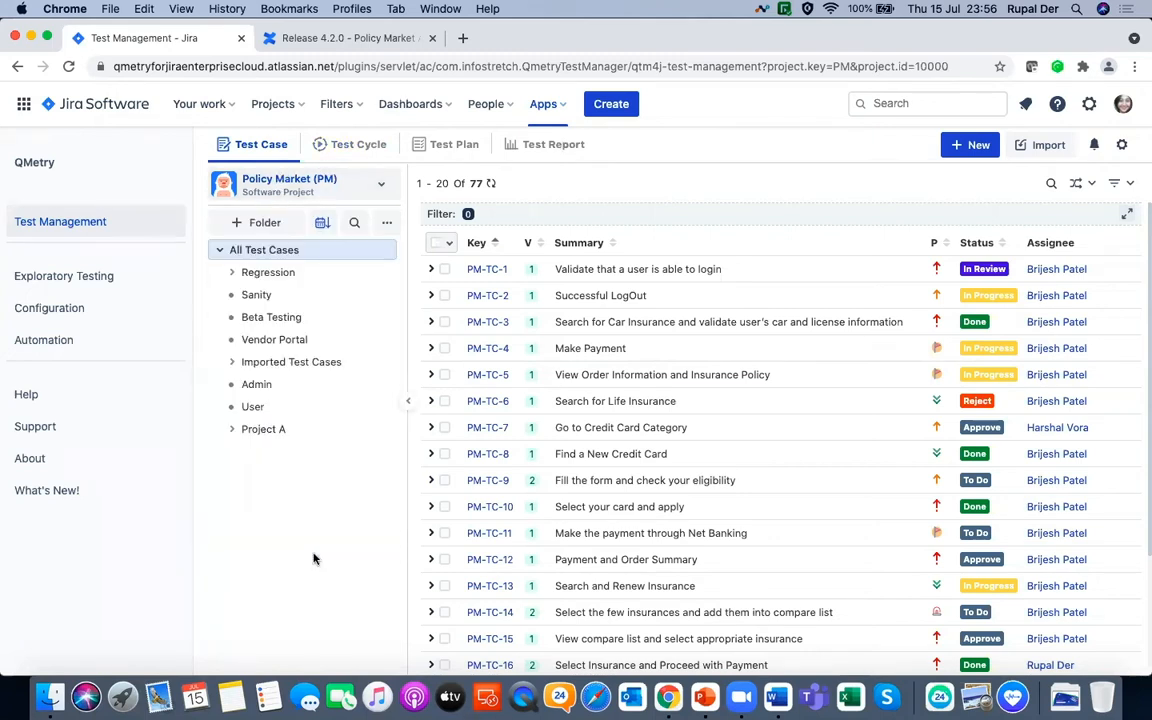
click(289, 114)
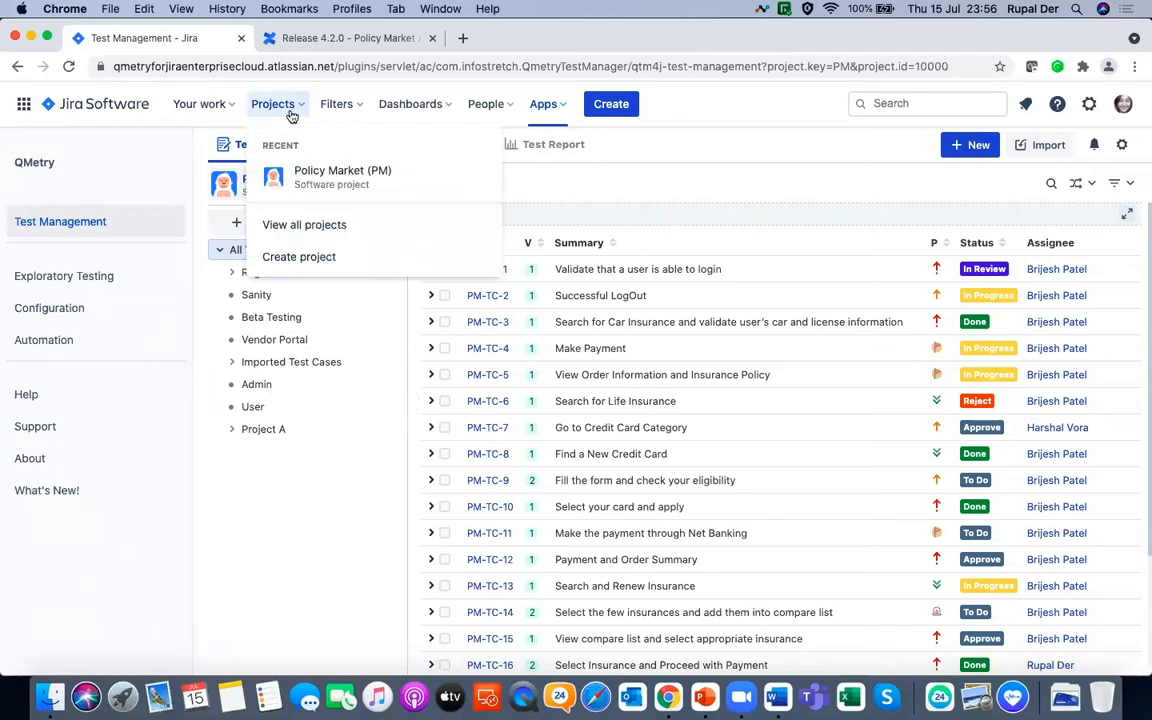
click(302, 175)
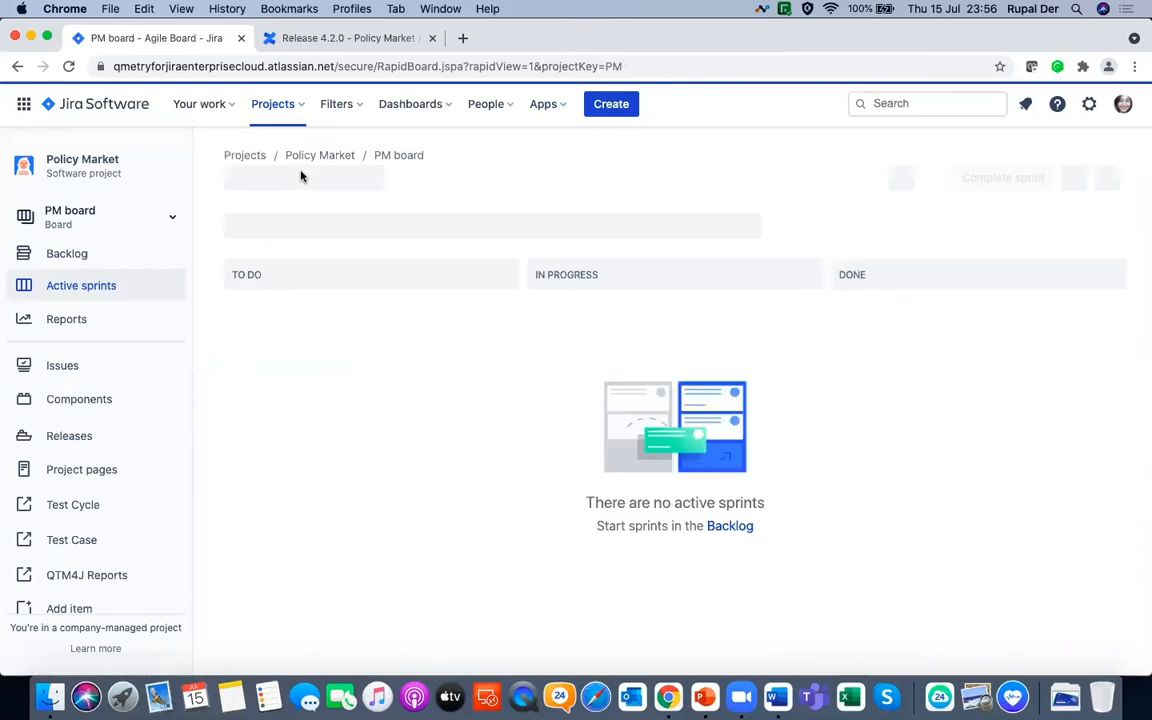
scroll(90, 436, down, 1)
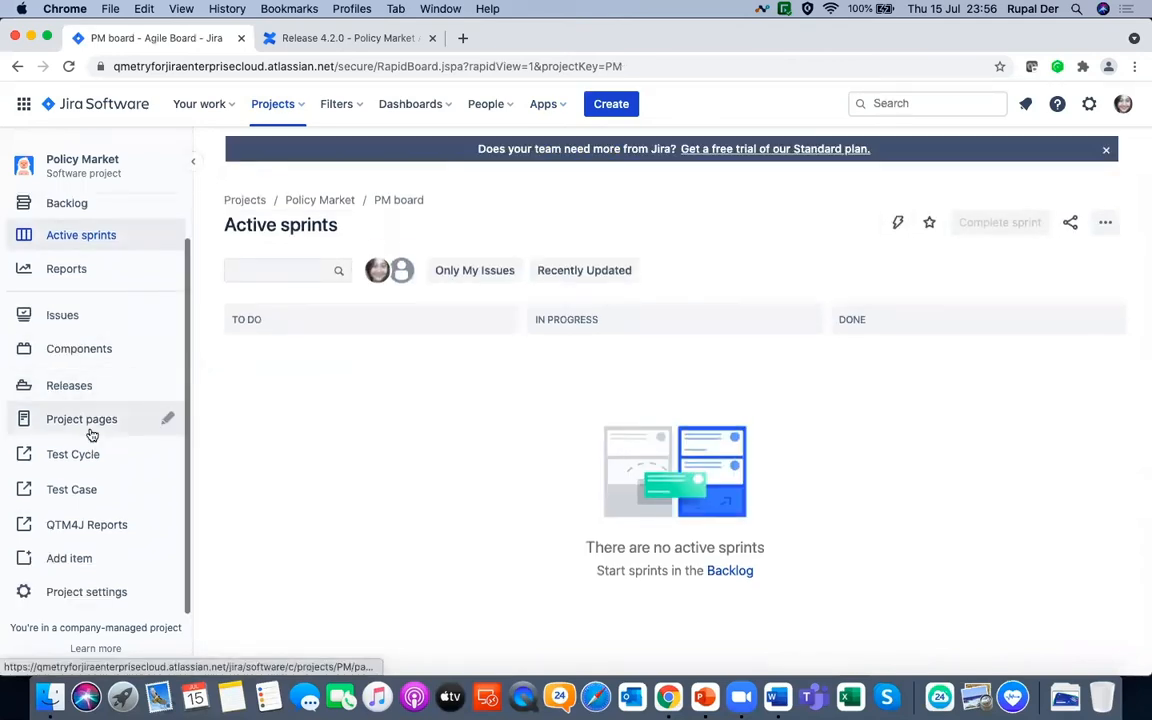
click(88, 595)
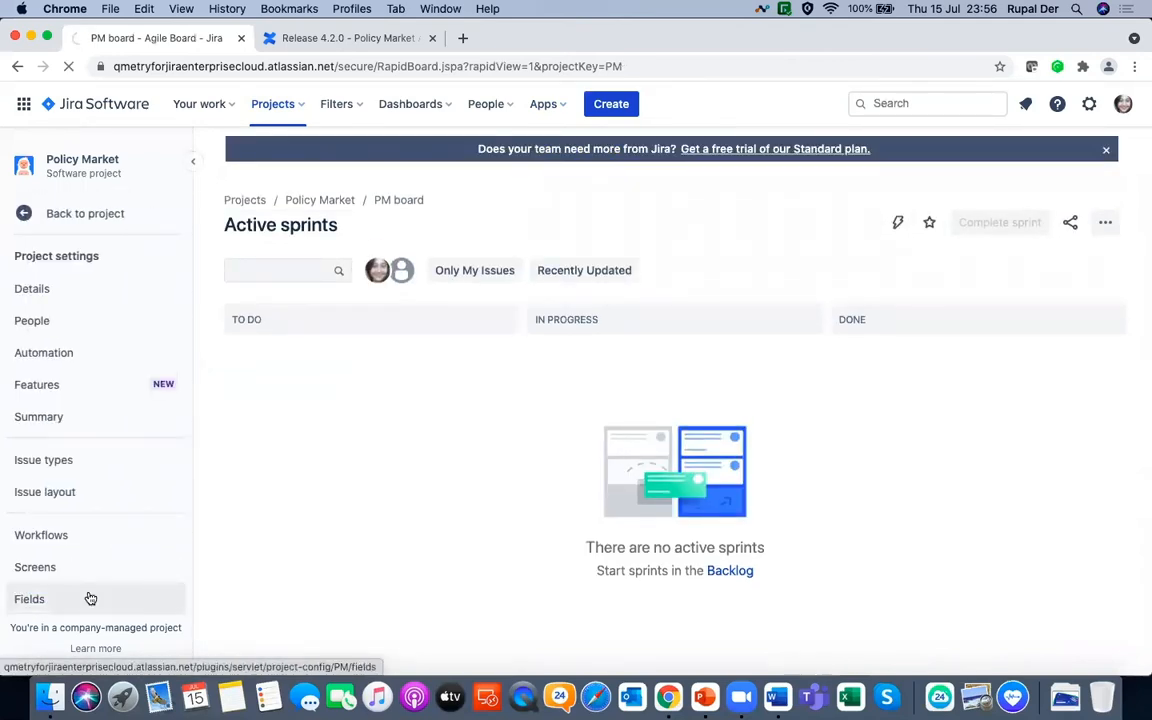
Open the QMetry project settings of the Policy Market project
scroll(90, 598, down, 5)
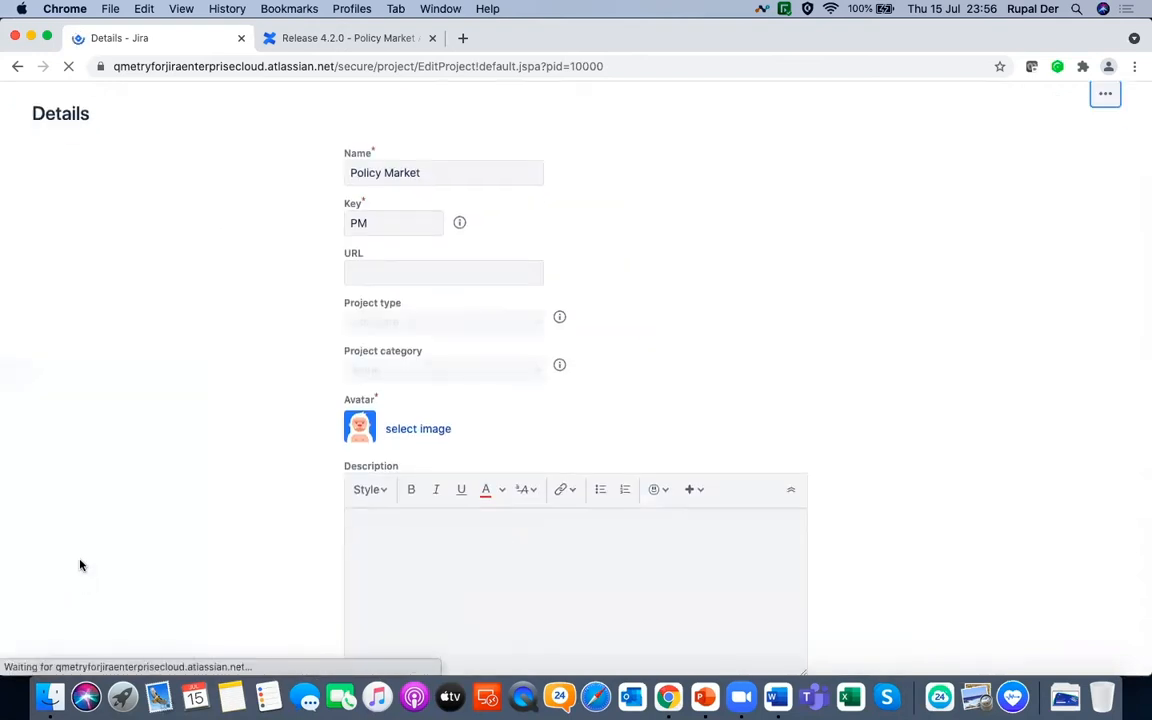
scroll(68, 464, down, 5)
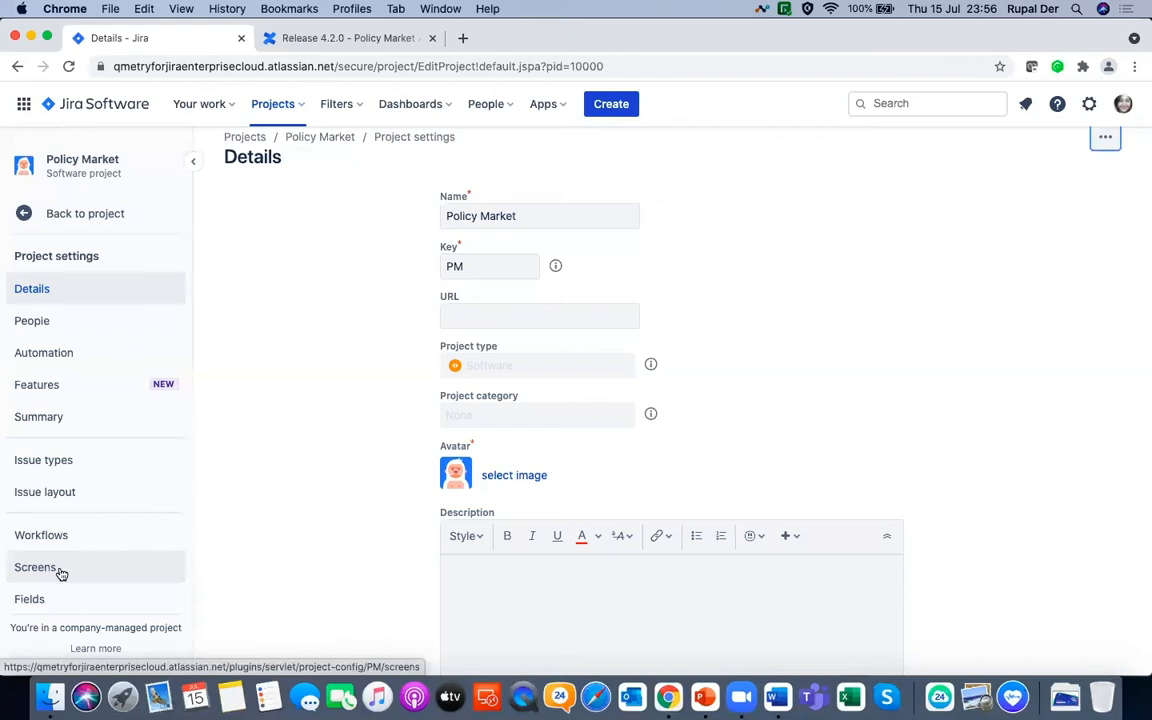
scroll(60, 570, down, 6)
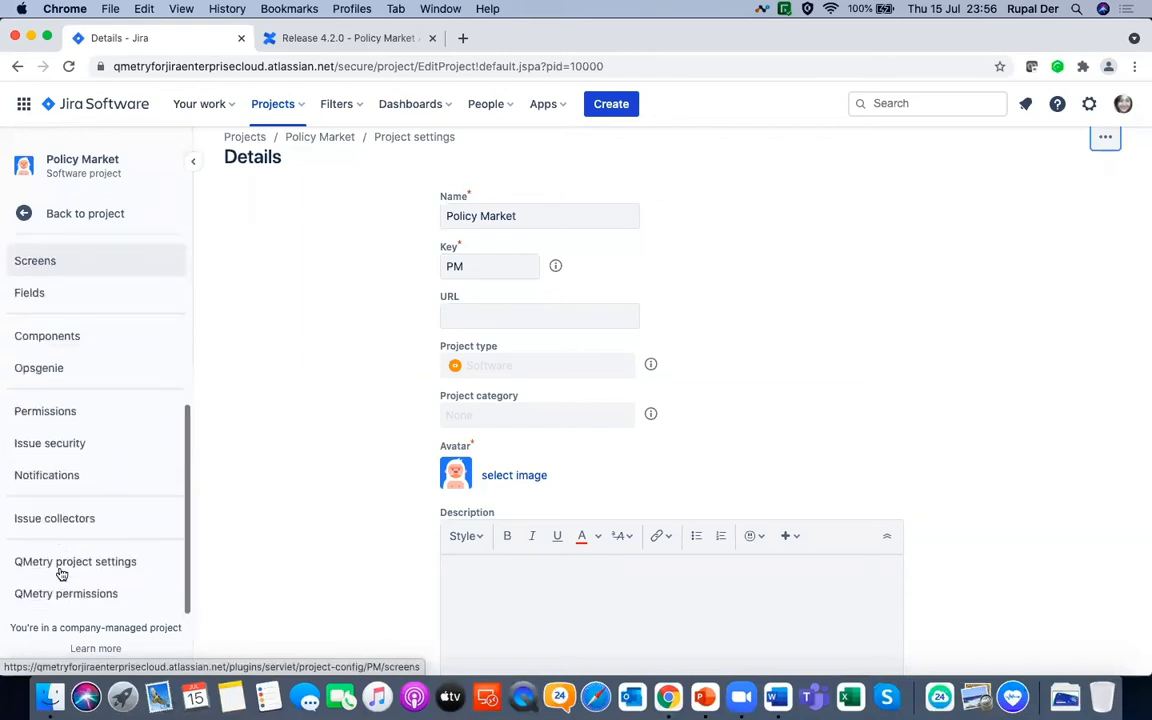
click(42, 563)
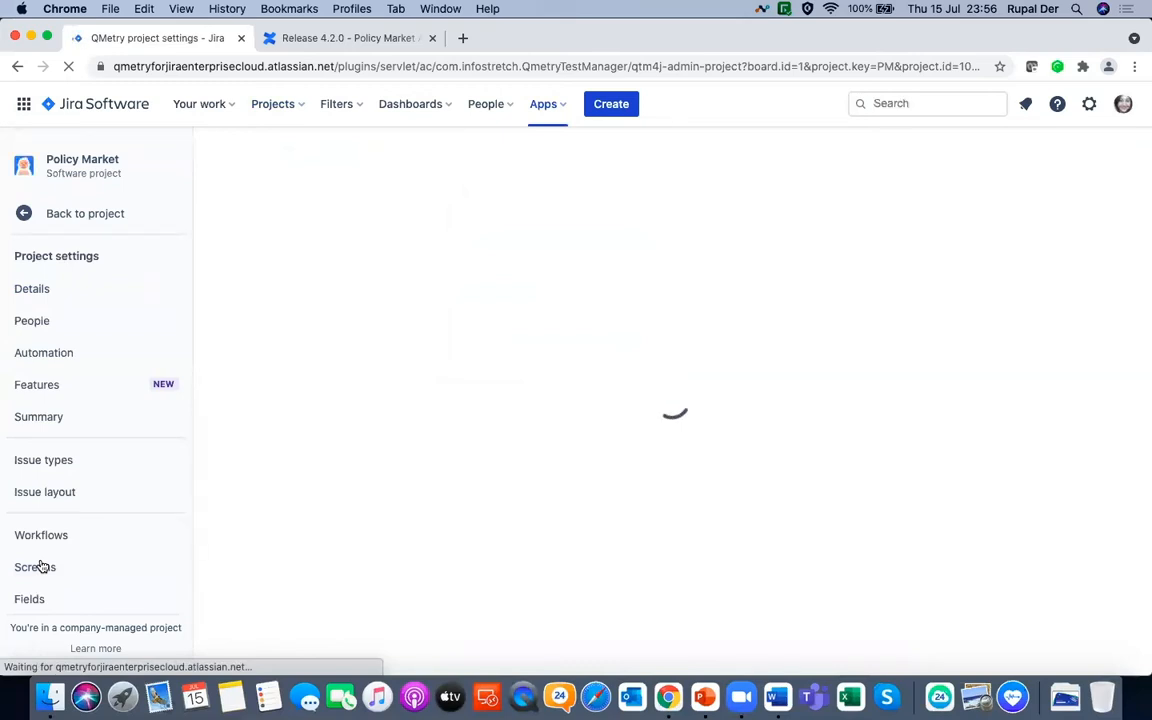
Open the project's QMetry permissions and review every permission section from Test Case through Export
scroll(42, 567, down, 2)
scroll(42, 567, down, 3)
scroll(42, 567, down, 3)
click(40, 599)
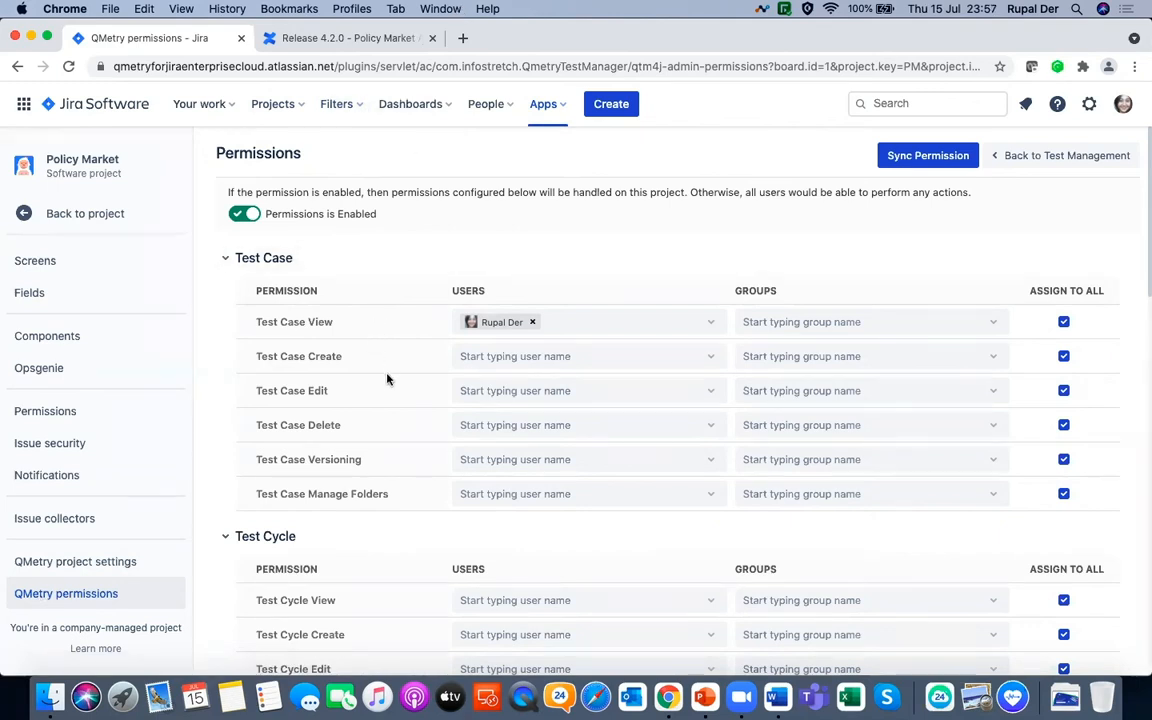
scroll(387, 378, down, 2)
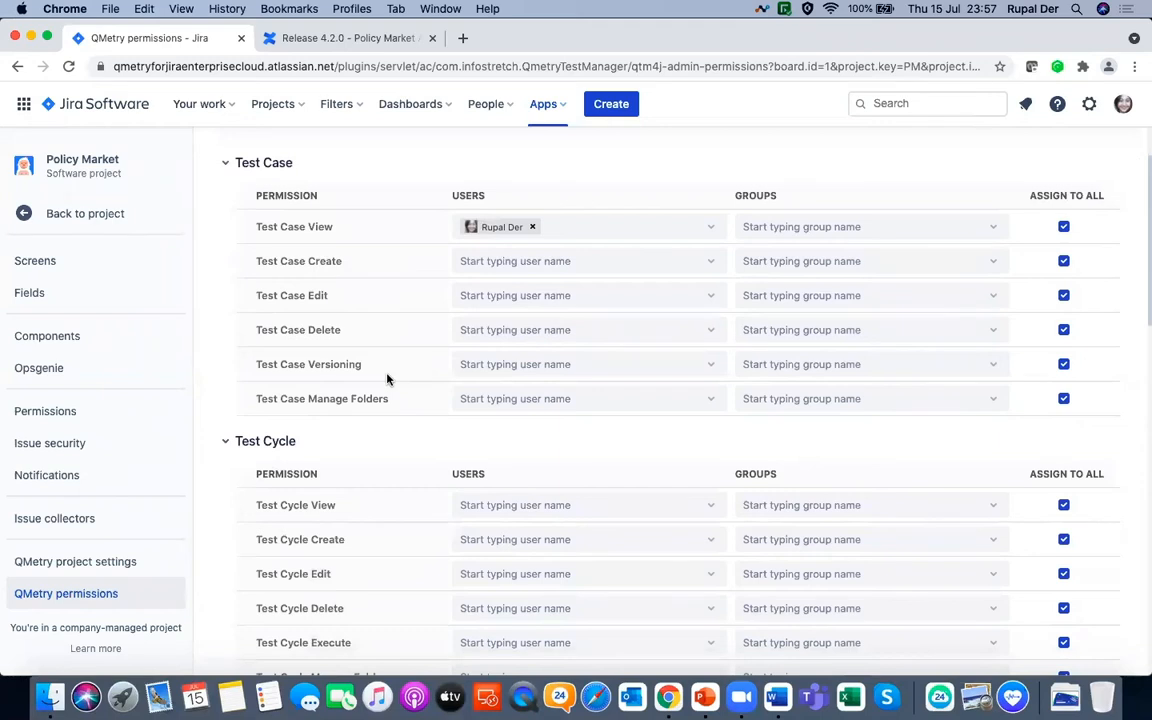
scroll(387, 378, down, 2)
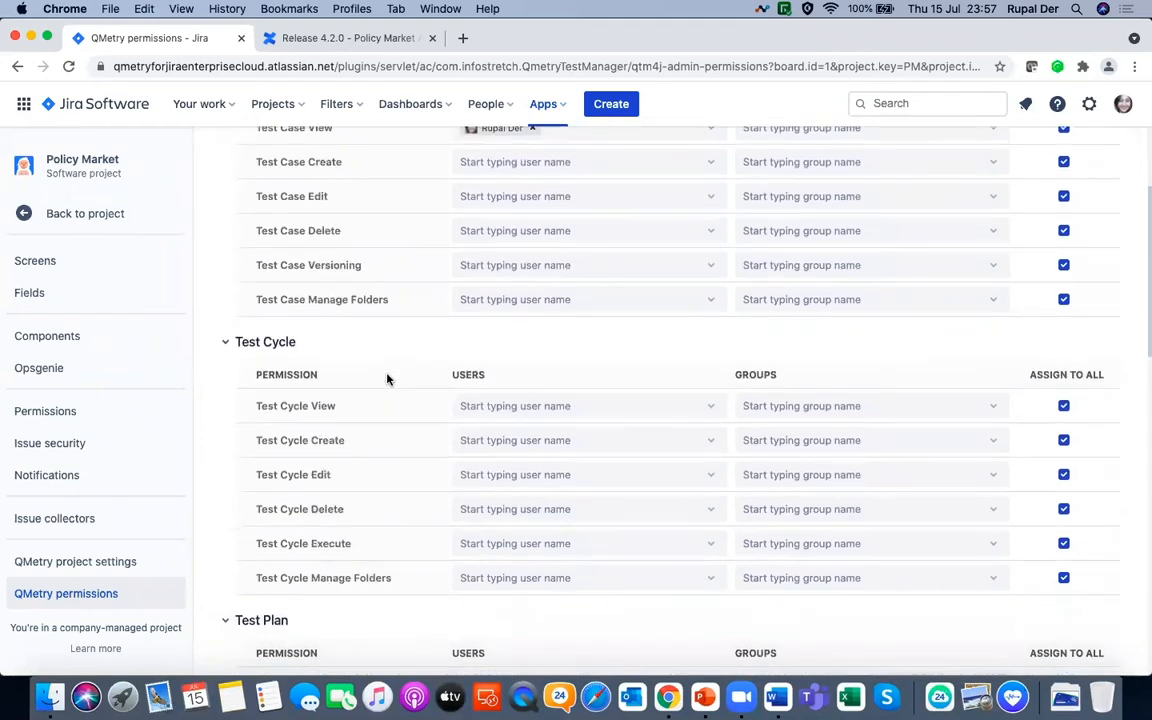
scroll(387, 378, down, 8)
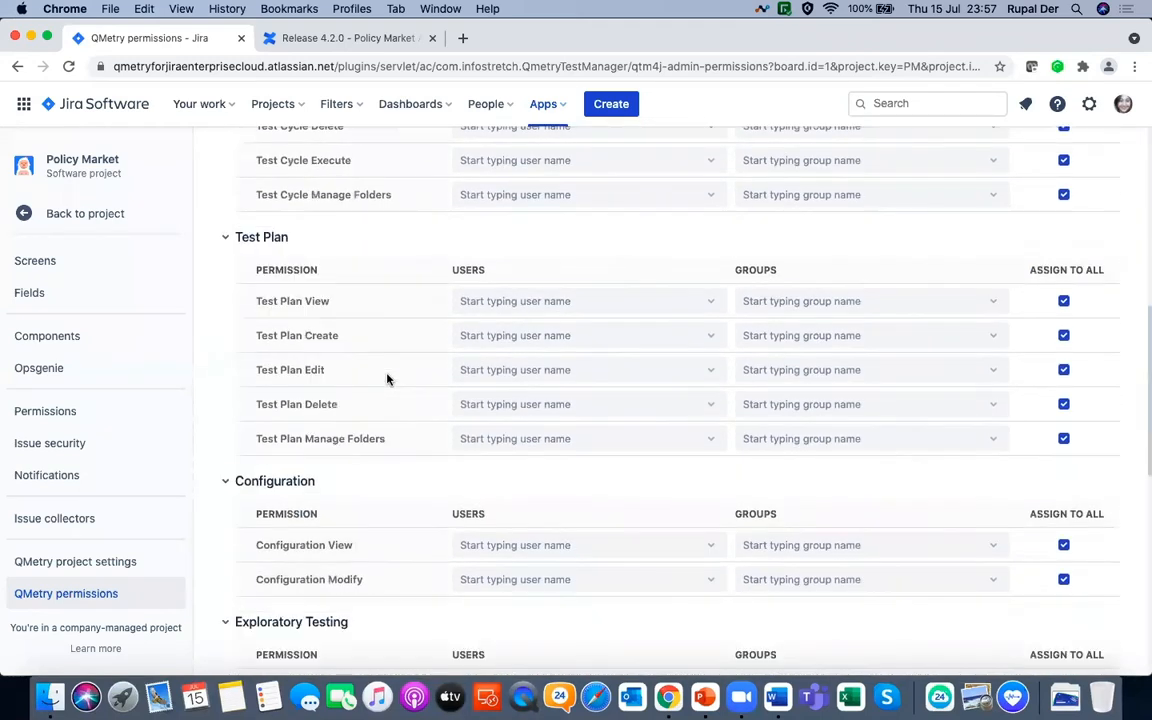
scroll(387, 378, down, 3)
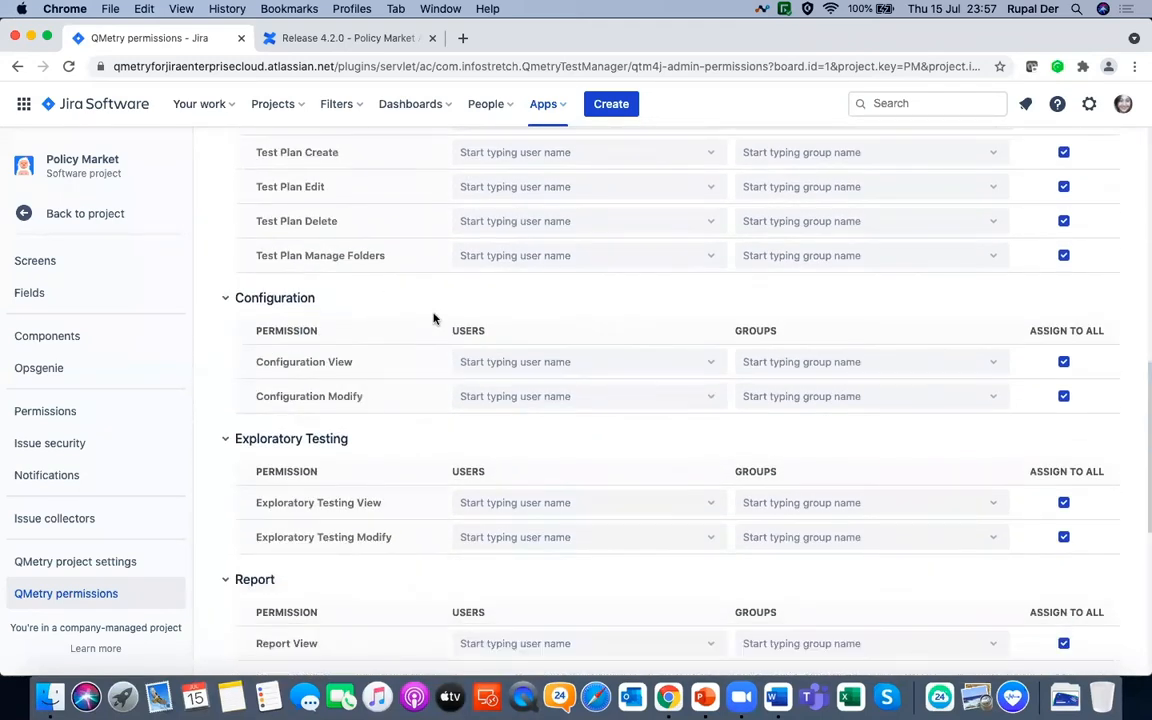
scroll(437, 400, down, 4)
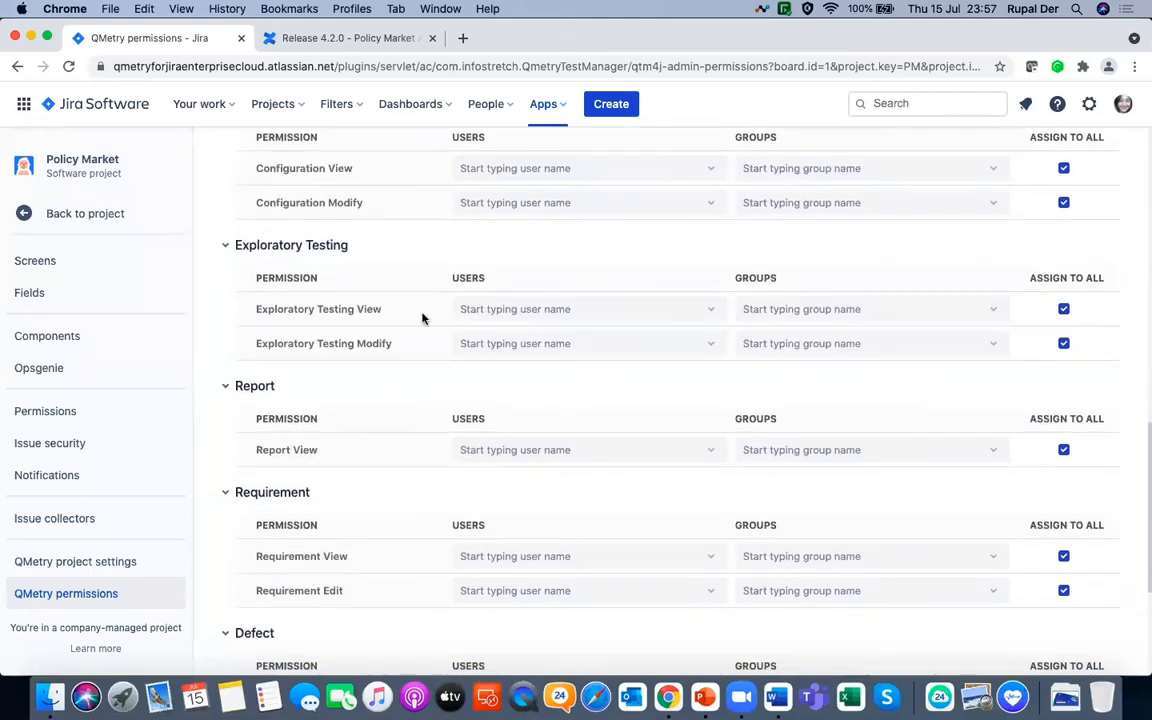
scroll(405, 460, down, 5)
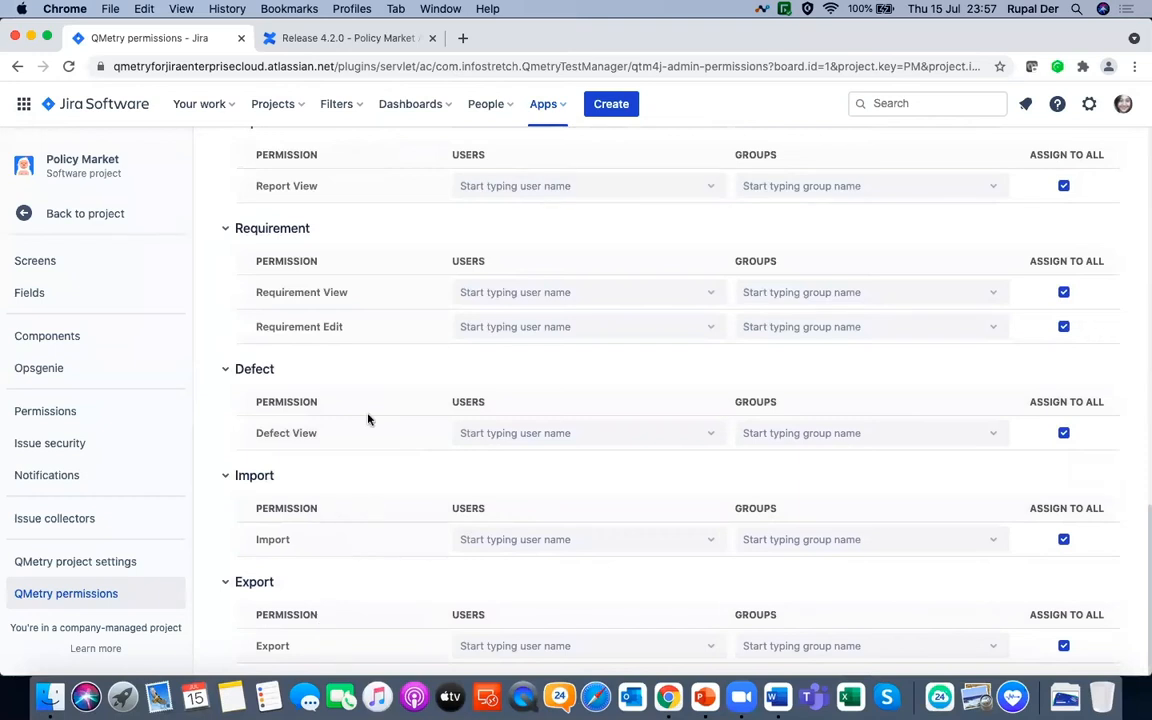
Return to the QMetry app and open its Configuration page for the Policy Market project
click(548, 110)
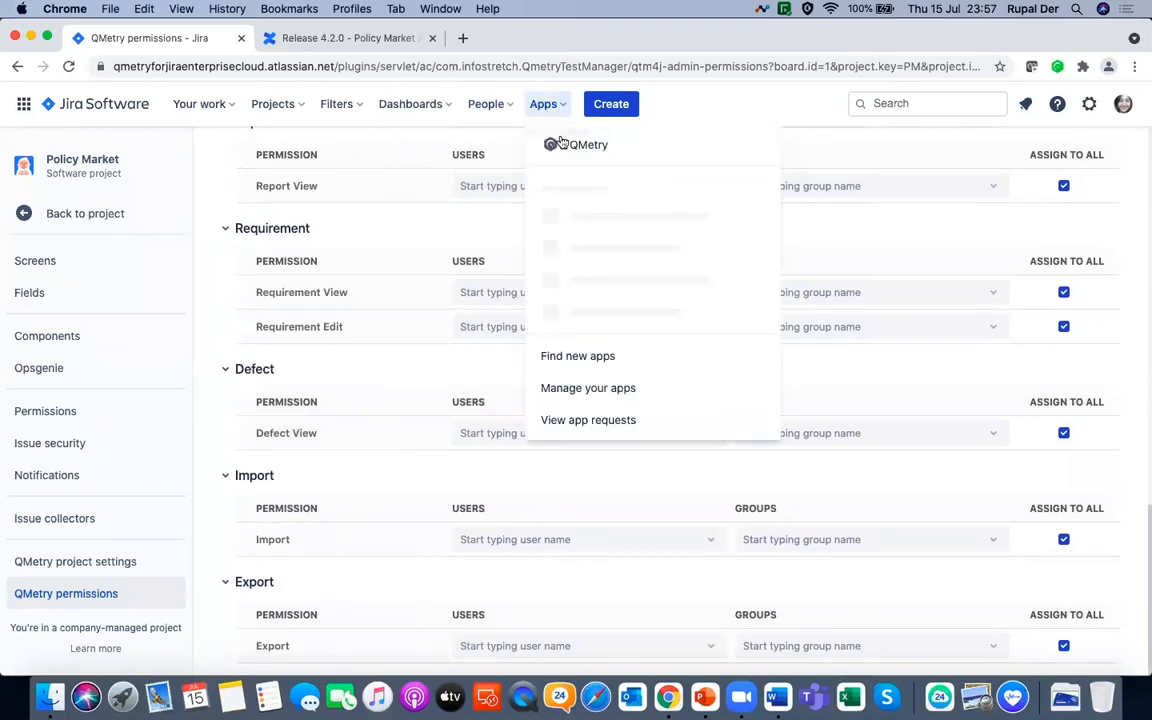
click(565, 147)
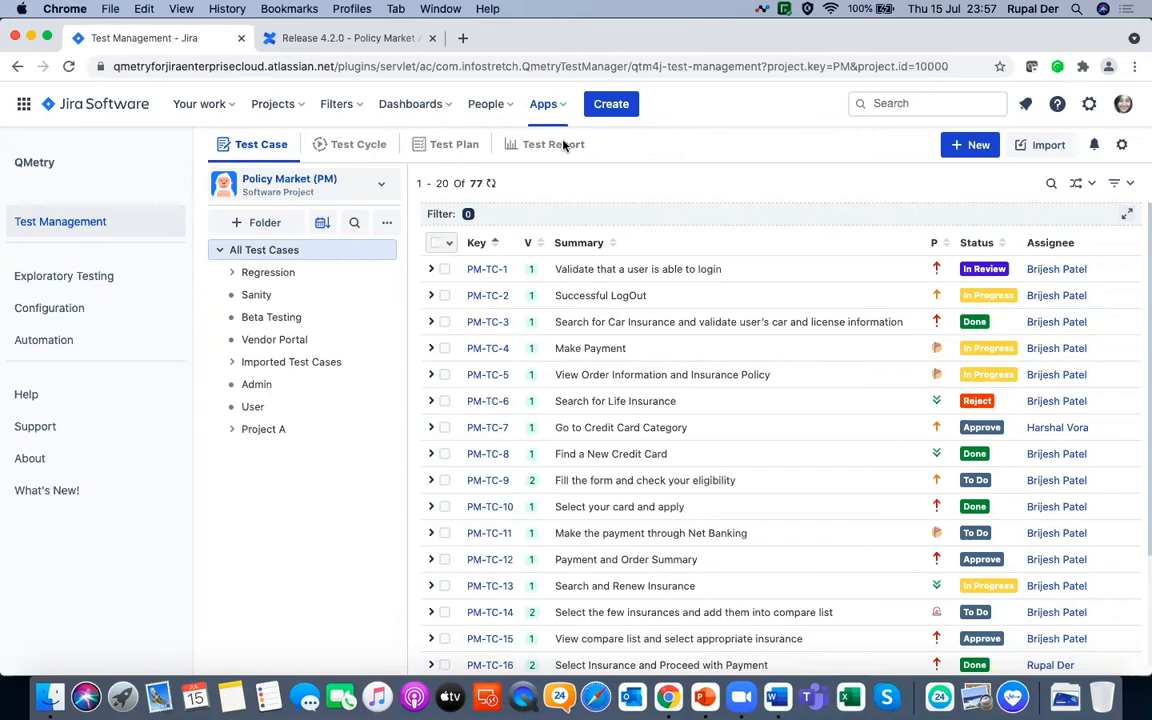
click(119, 318)
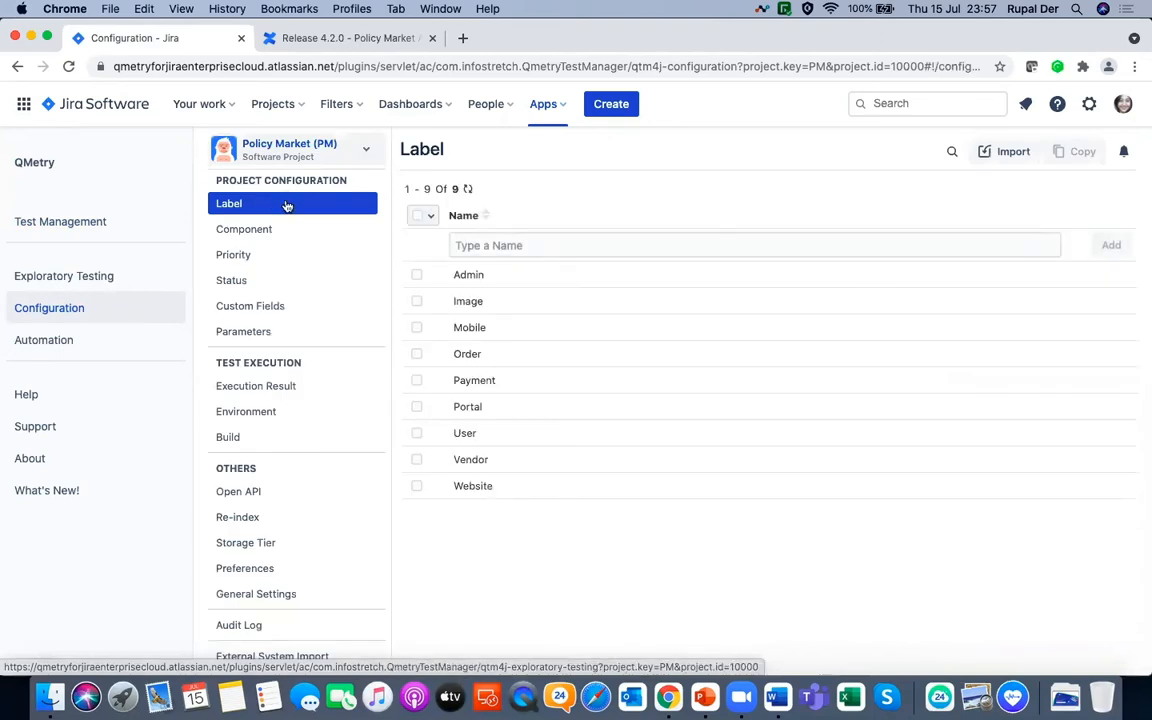
Open the test case custom fields and expand the Business Unit field to view its values
click(281, 307)
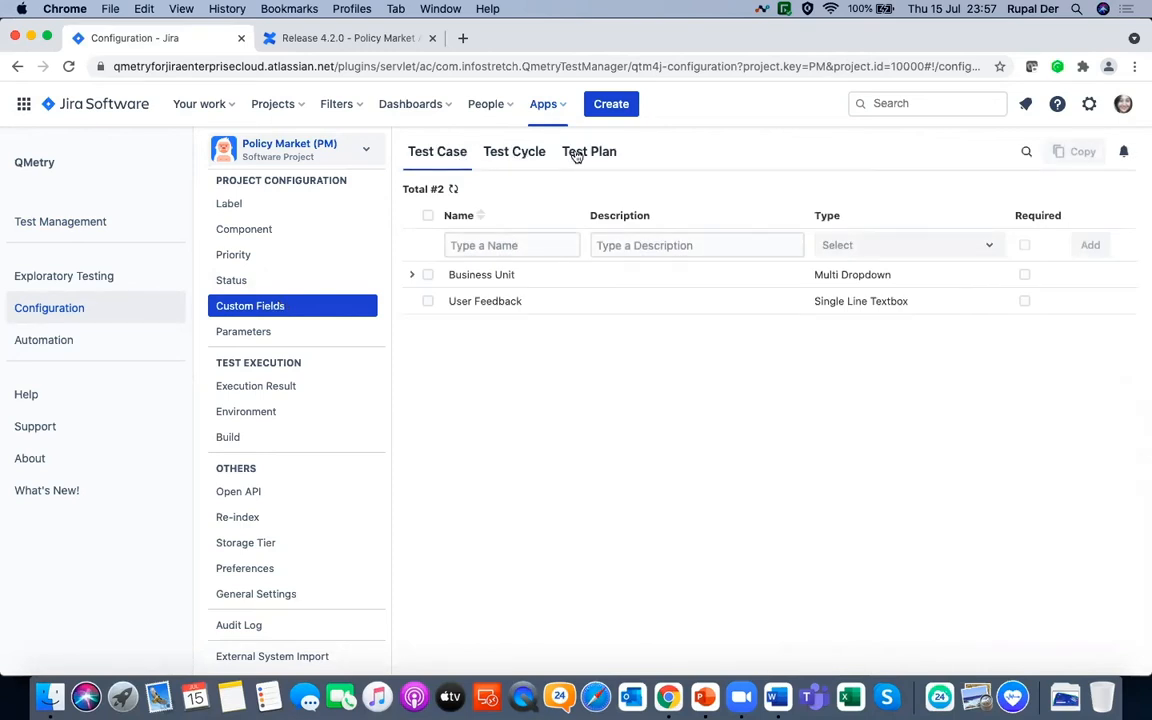
click(507, 280)
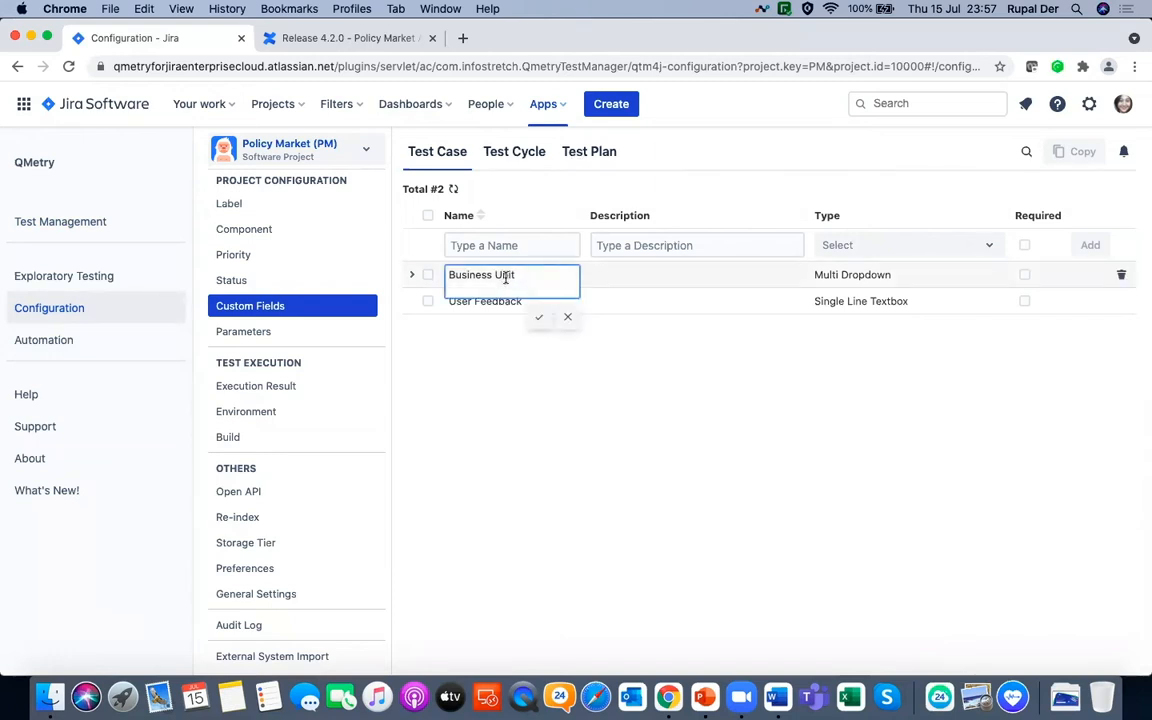
click(566, 188)
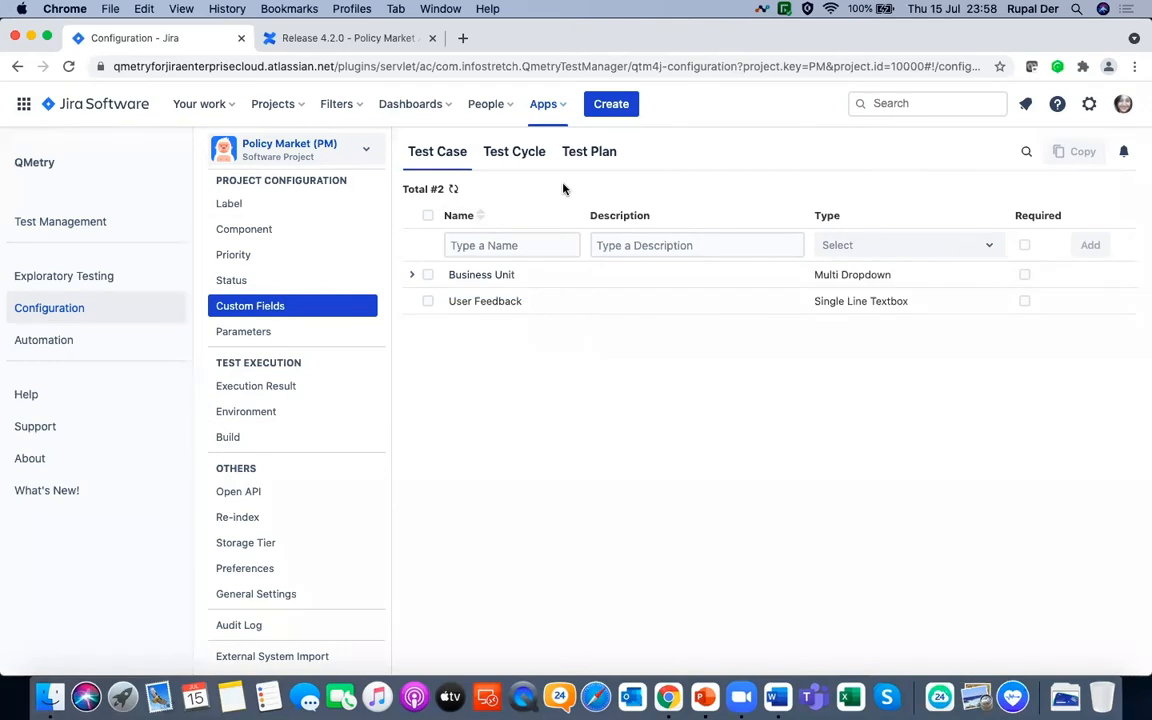
click(412, 276)
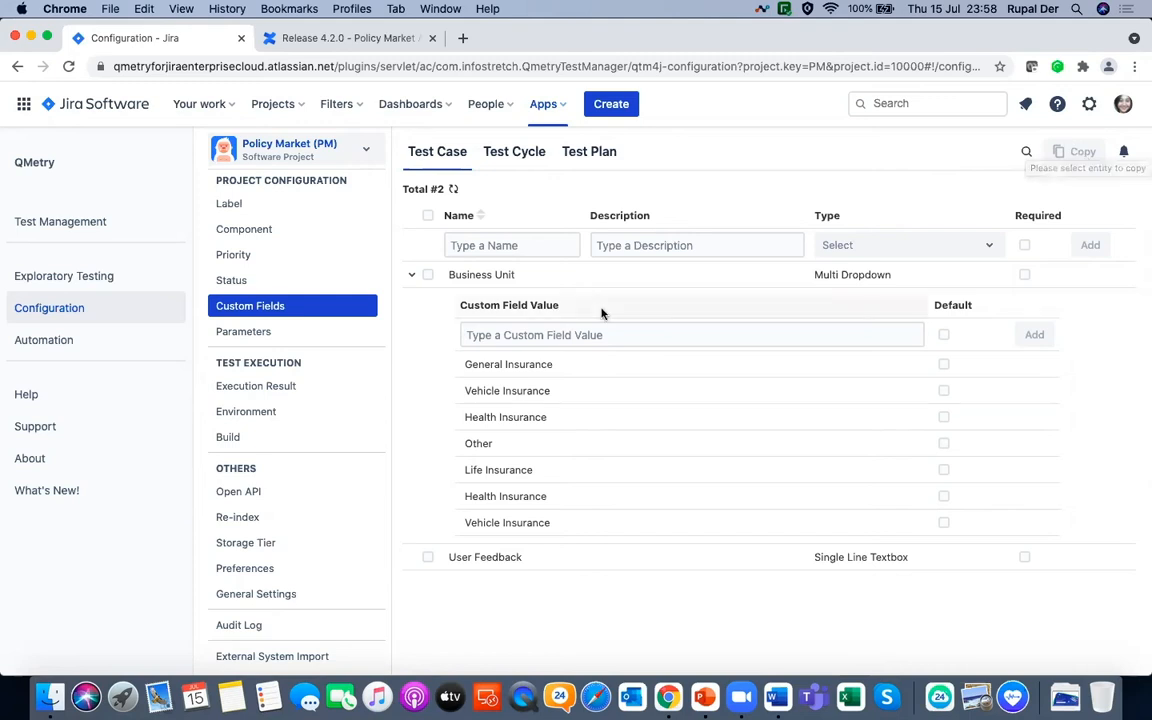
Open the project's labels and view the Jira labels available for import, leaving without importing any
click(266, 207)
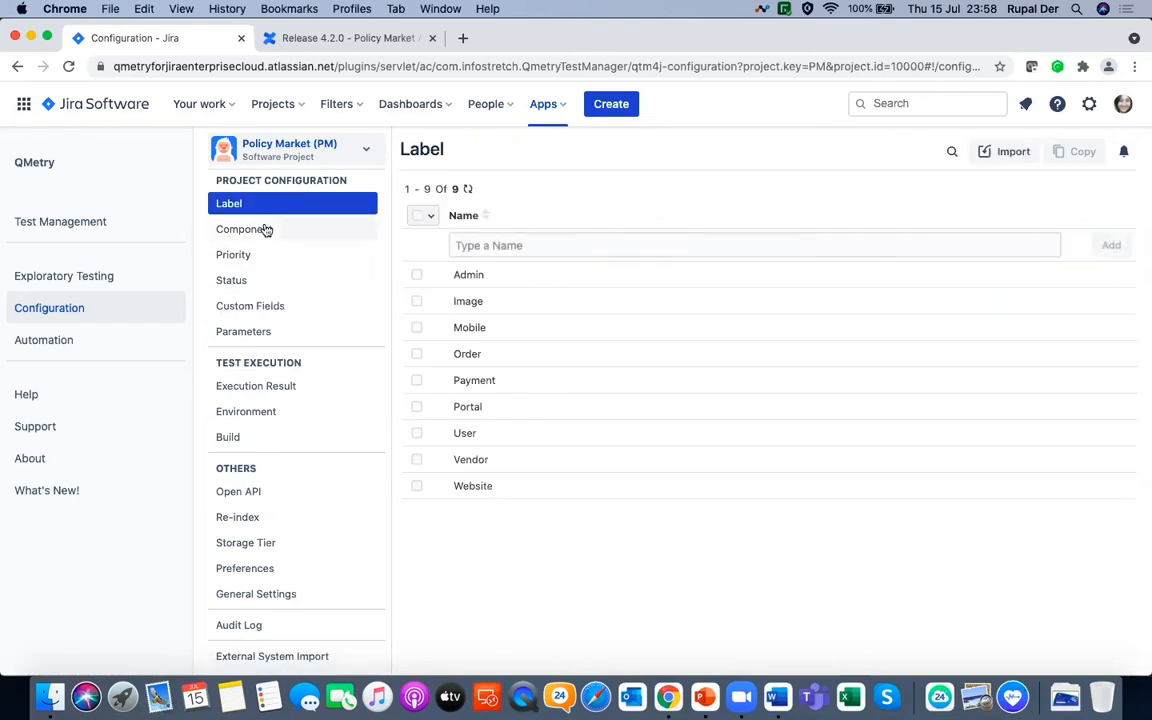
click(1020, 153)
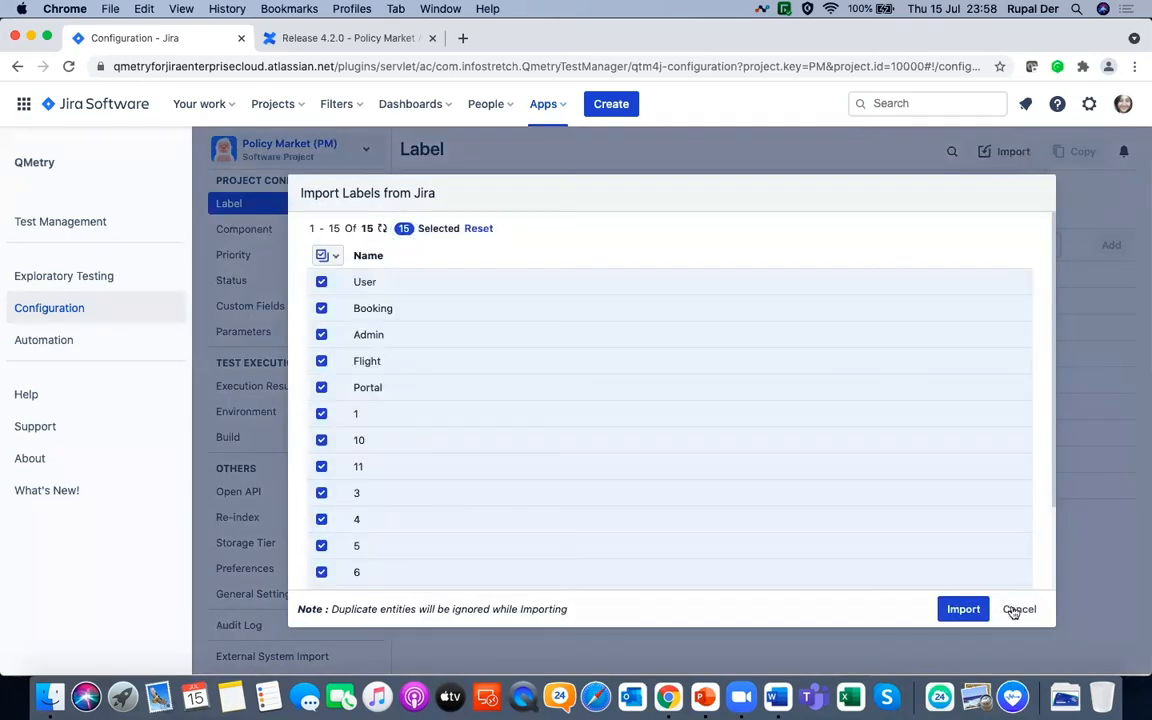
click(1017, 609)
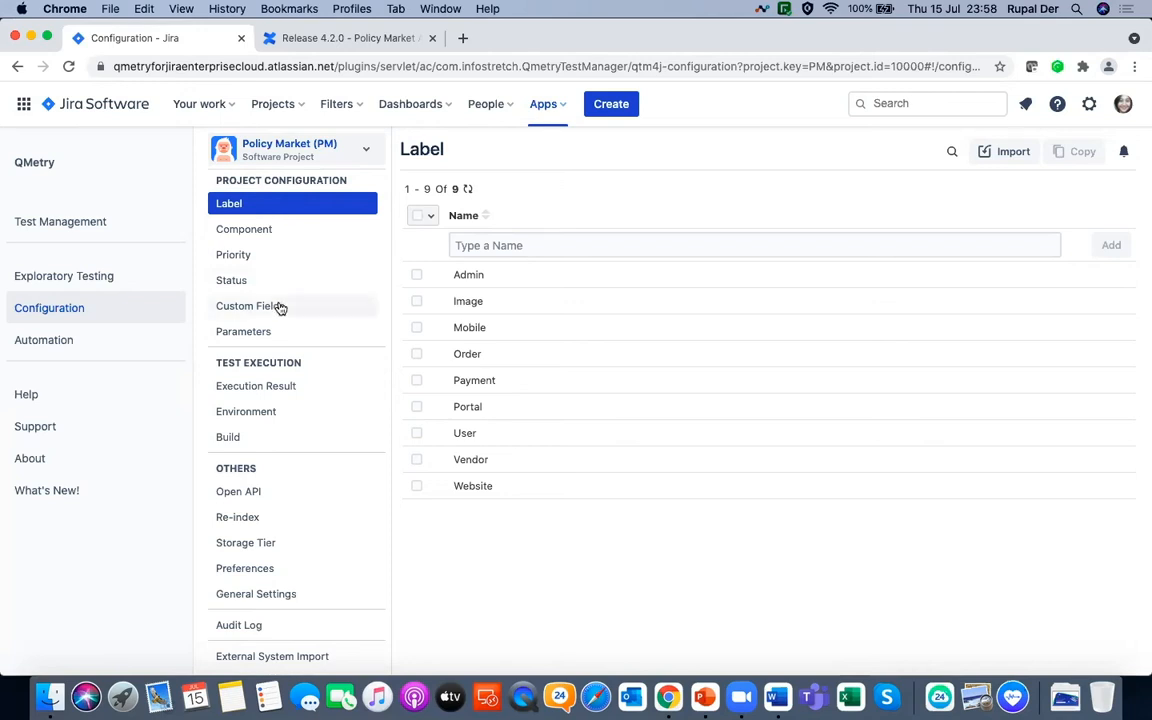
Open the project's parameters and expand the Username parameter to view its values
click(279, 336)
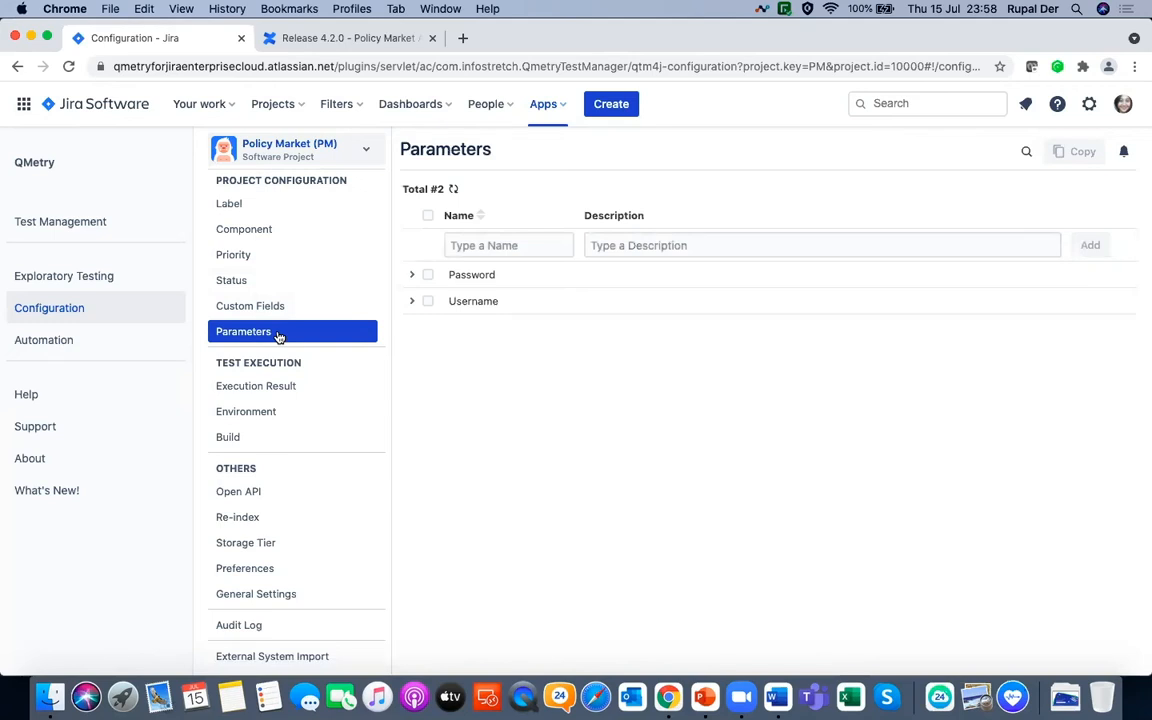
click(412, 302)
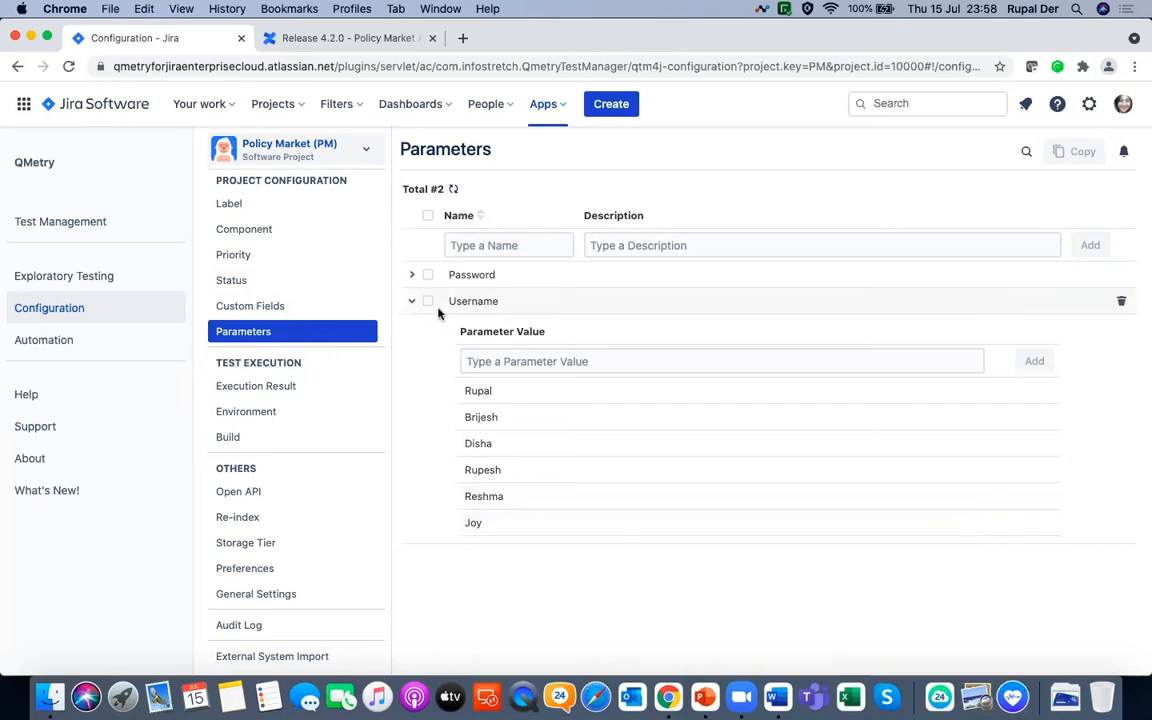
View the Execution Result, Environment and Open API configuration pages
click(323, 391)
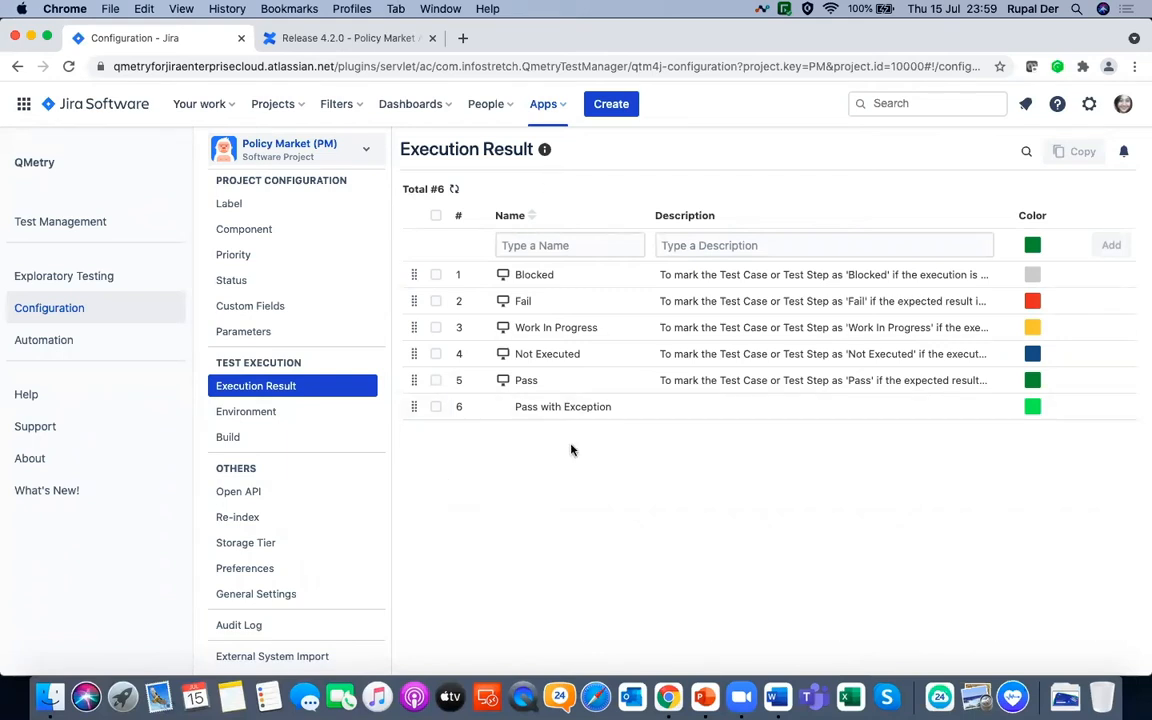
click(288, 415)
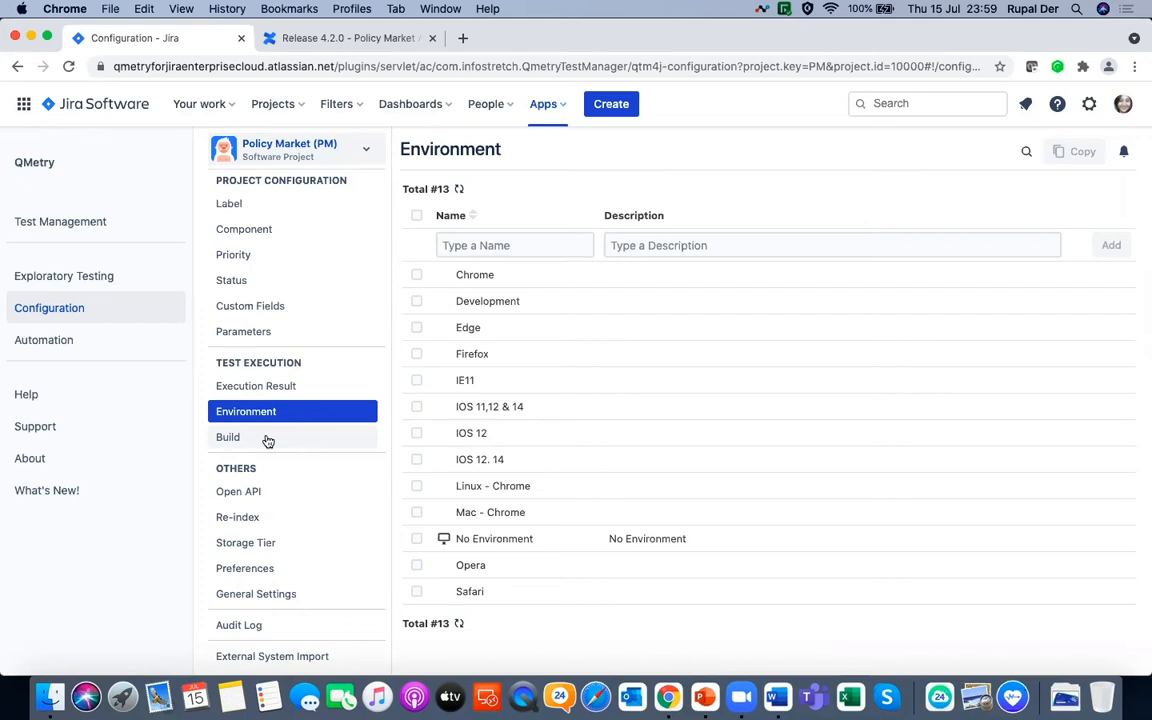
click(293, 493)
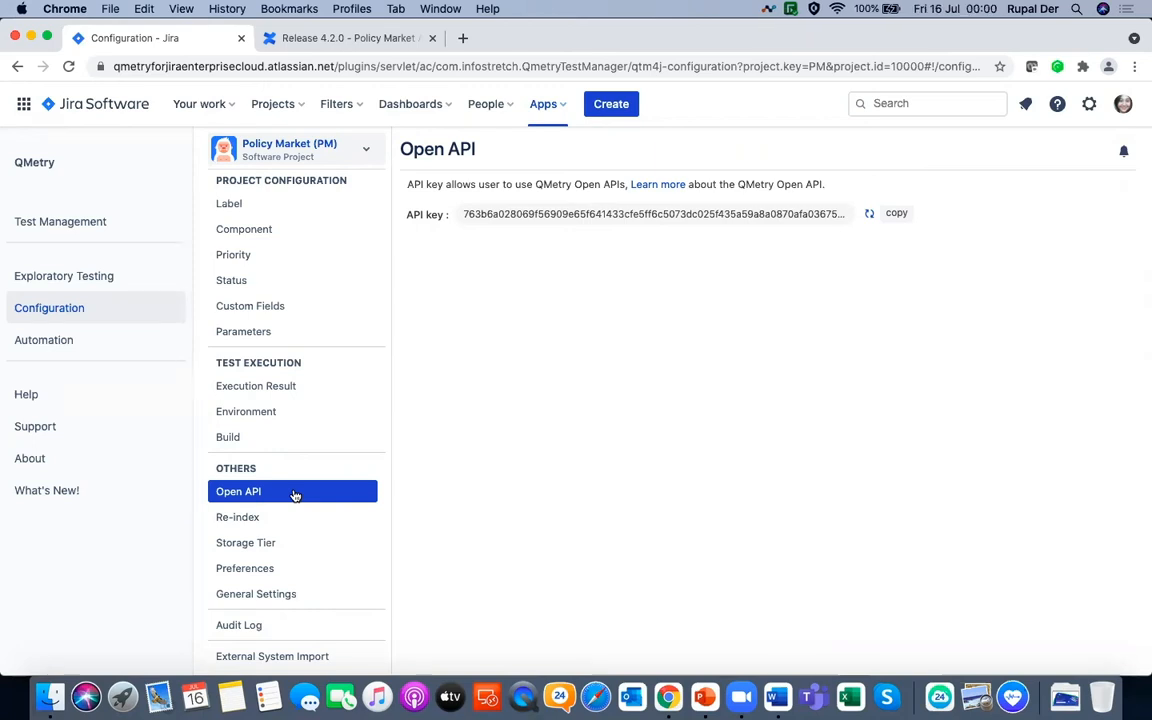
Return to the test case list in Test Management, collapse the navigation sidebar and expand the Regression folder
click(55, 223)
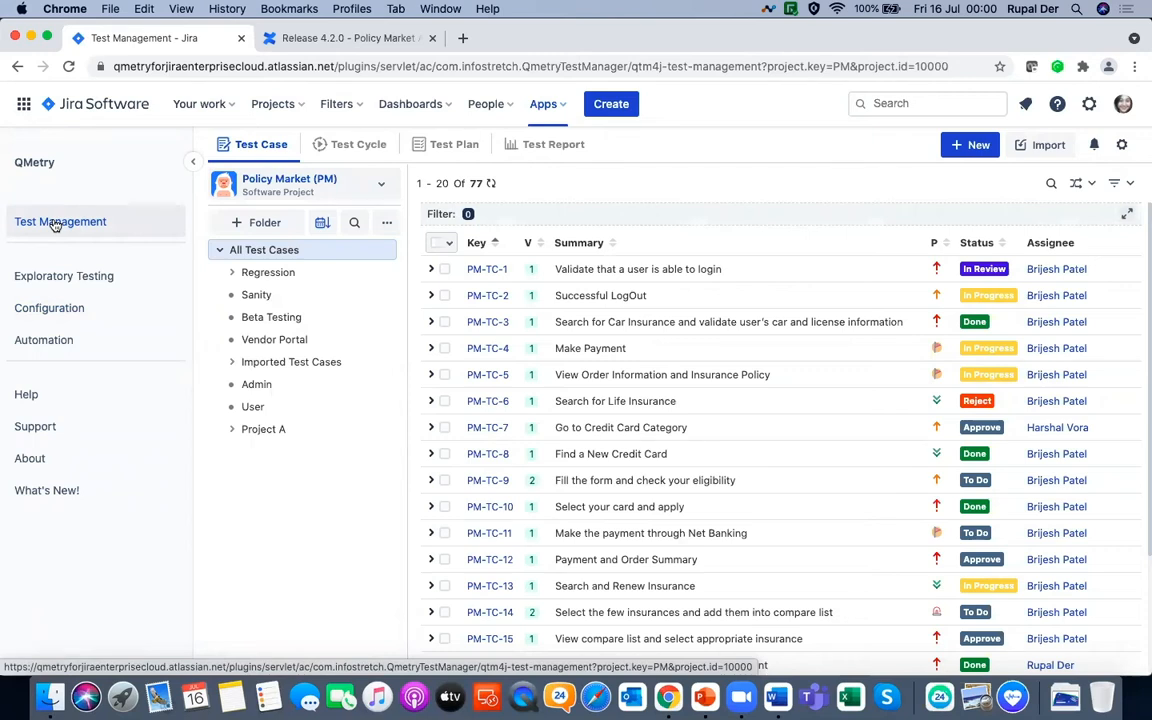
click(196, 163)
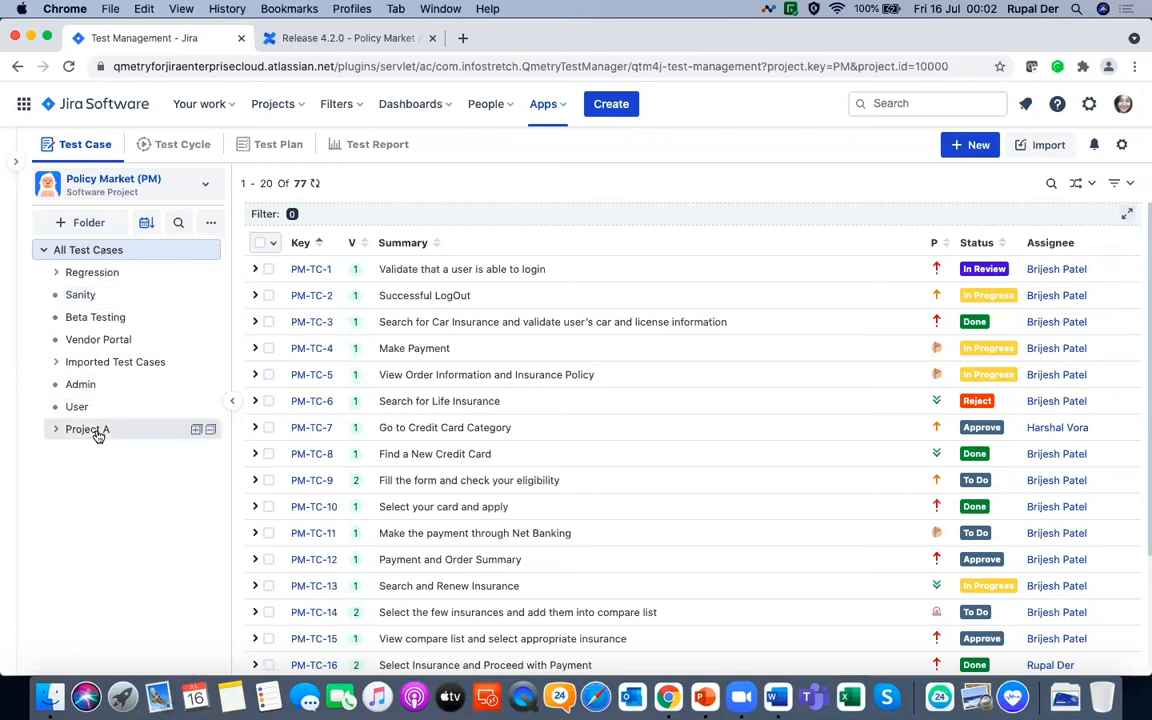
click(56, 273)
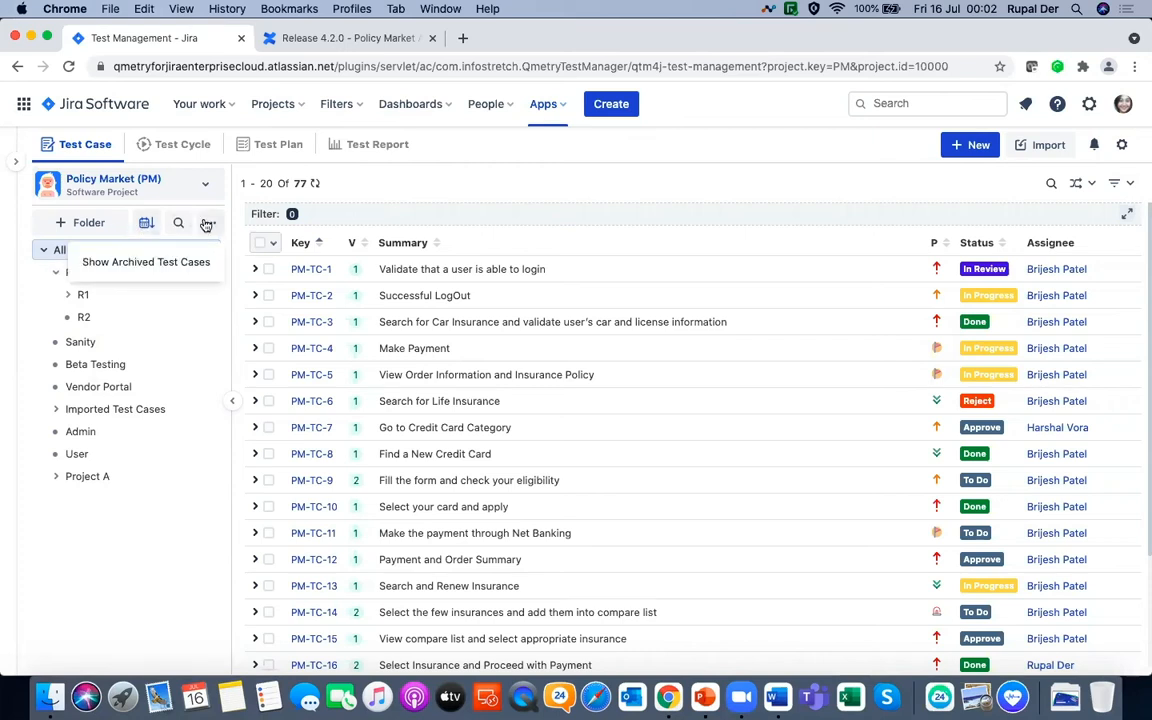
View the folder actions available for the R1 and Regression folders without choosing any
right_click(87, 296)
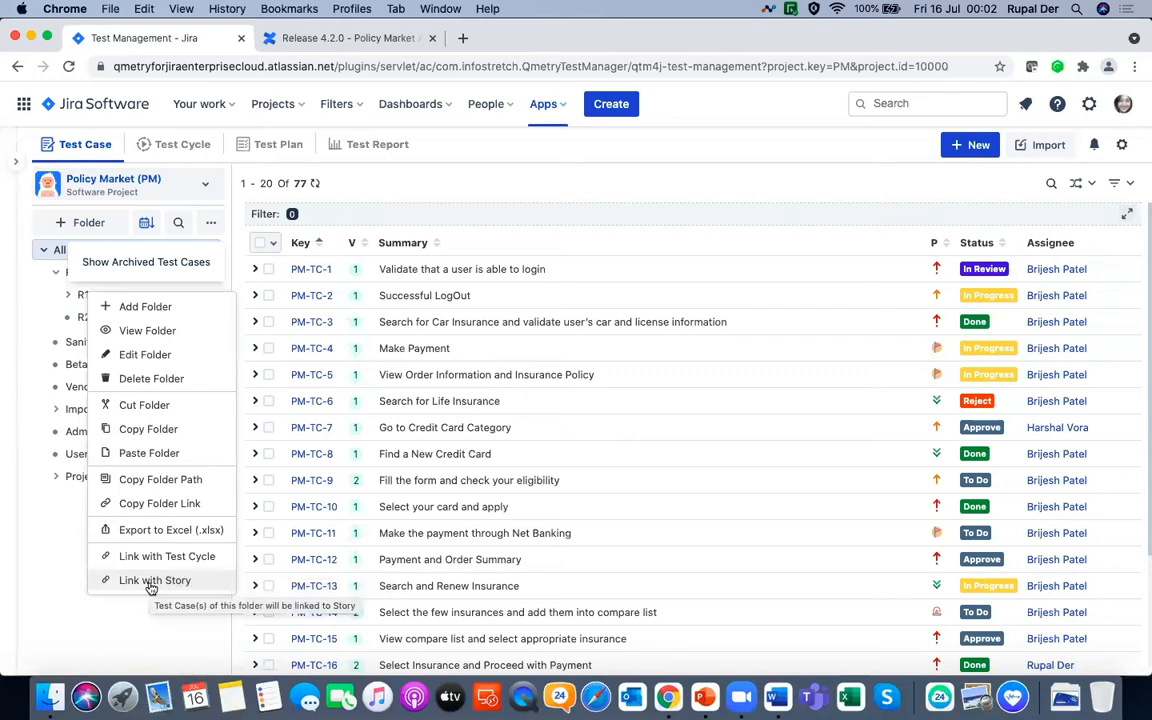
click(57, 605)
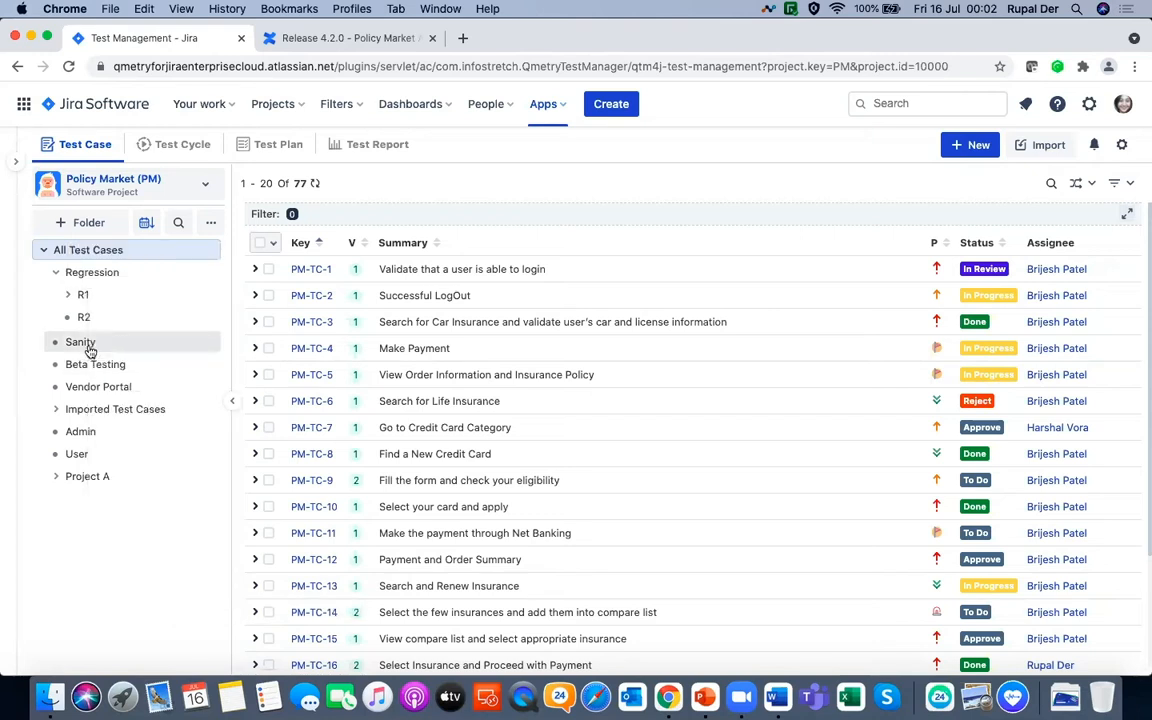
right_click(97, 278)
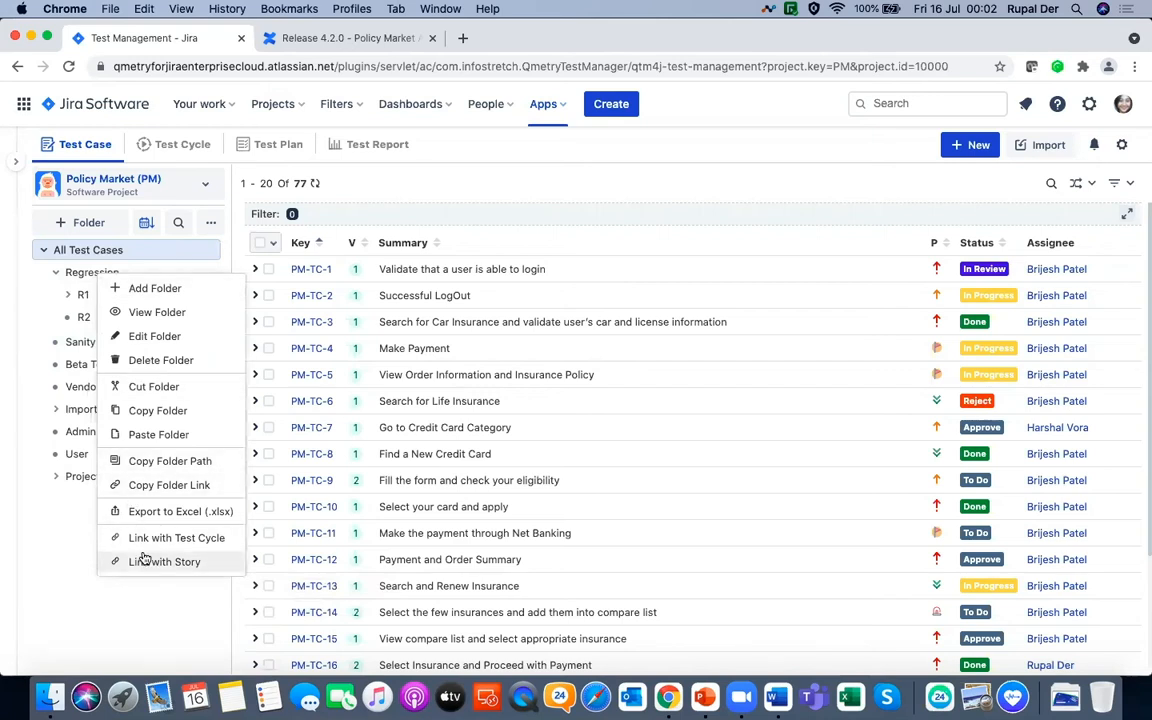
click(462, 190)
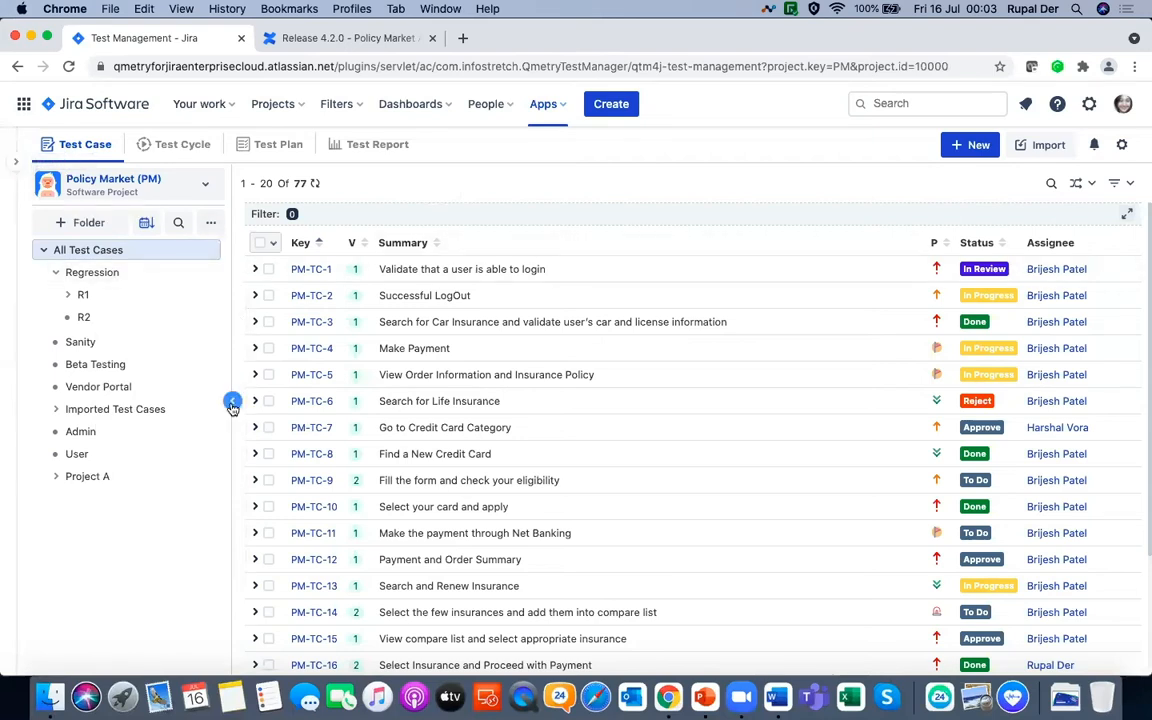
Collapse the folder tree and review the filters offered for the test case list without selecting any
click(232, 403)
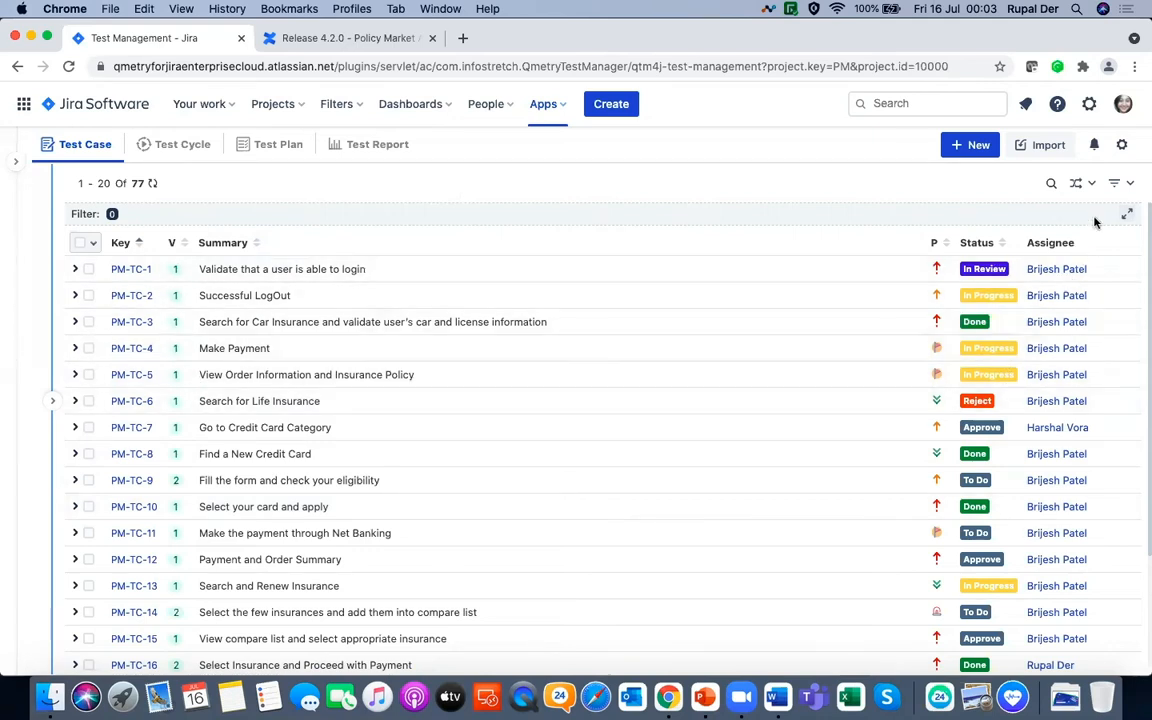
click(1116, 184)
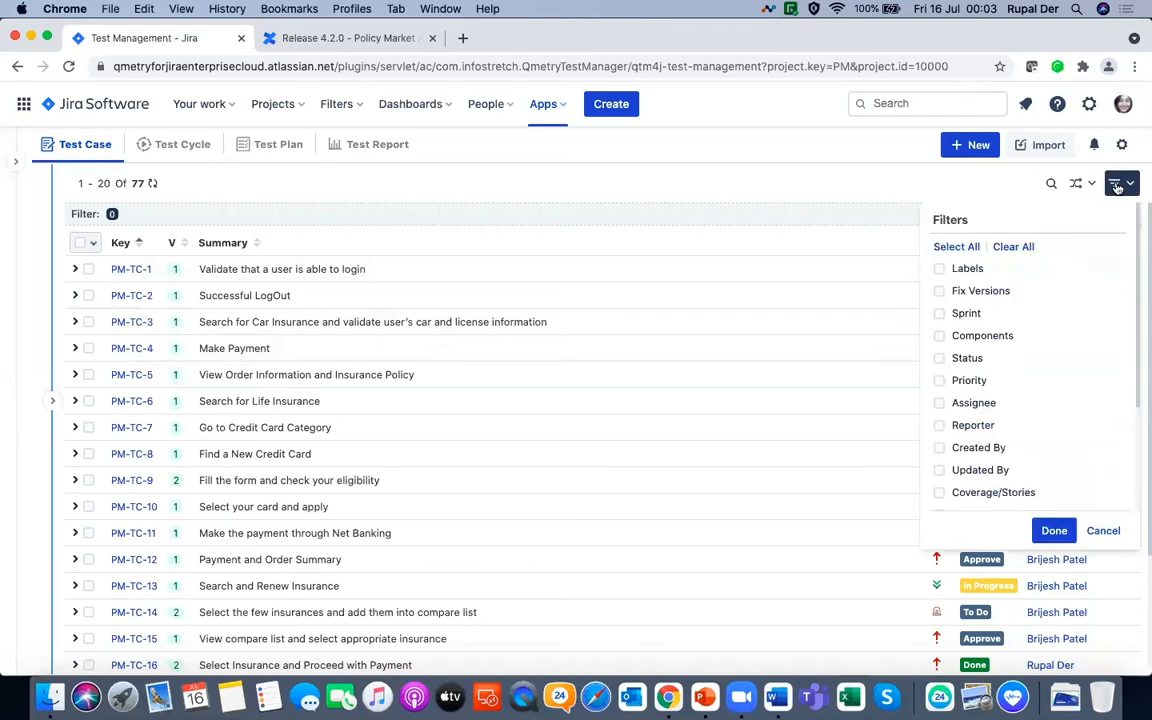
scroll(1059, 342, down, 3)
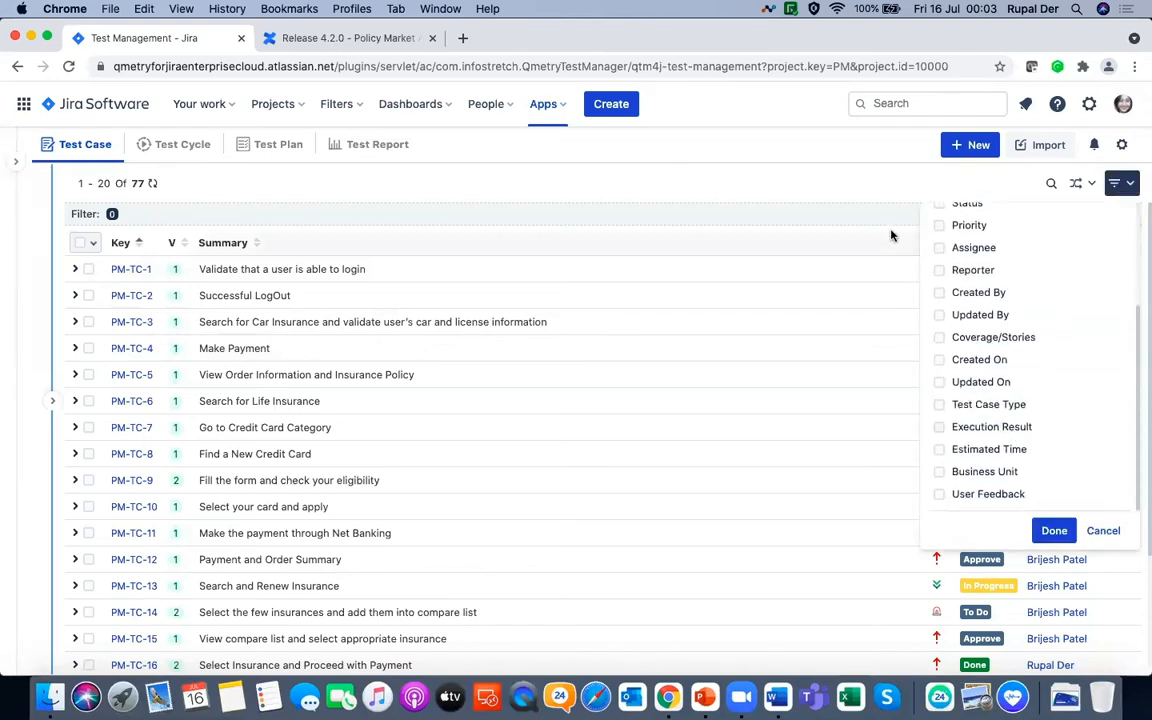
click(885, 173)
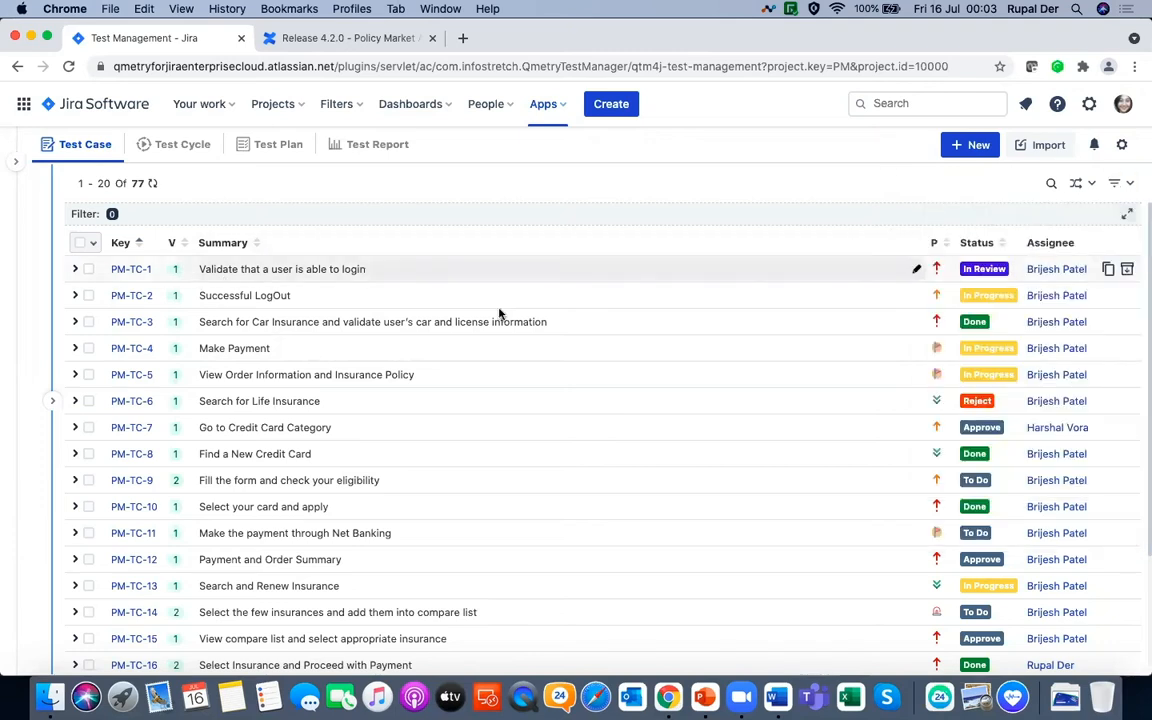
View the clone options and target folders for the Make Payment test case (PM-TC-4), then cancel without cloning
click(1109, 348)
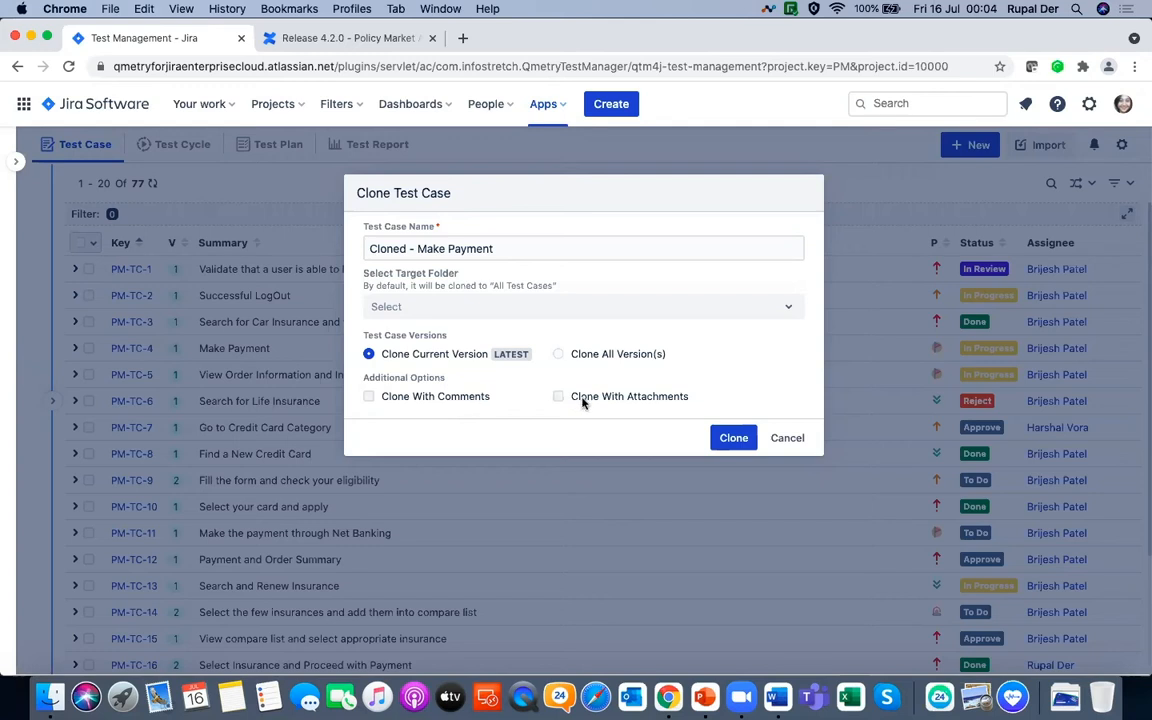
click(615, 314)
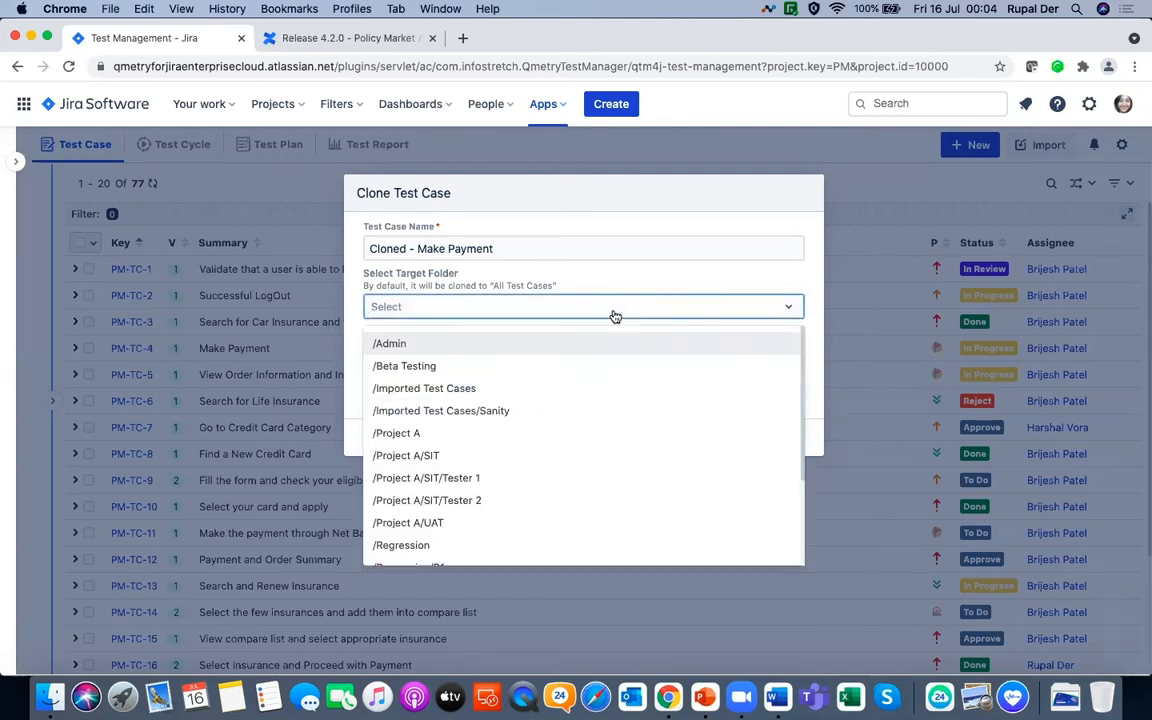
click(640, 224)
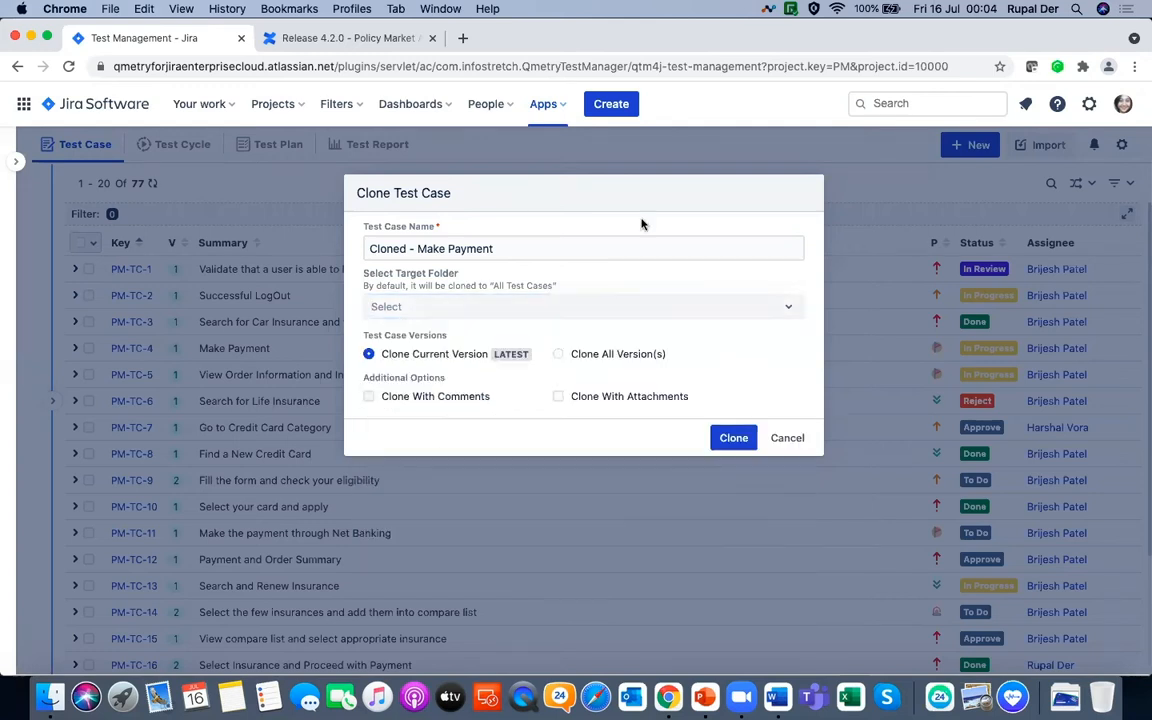
click(786, 438)
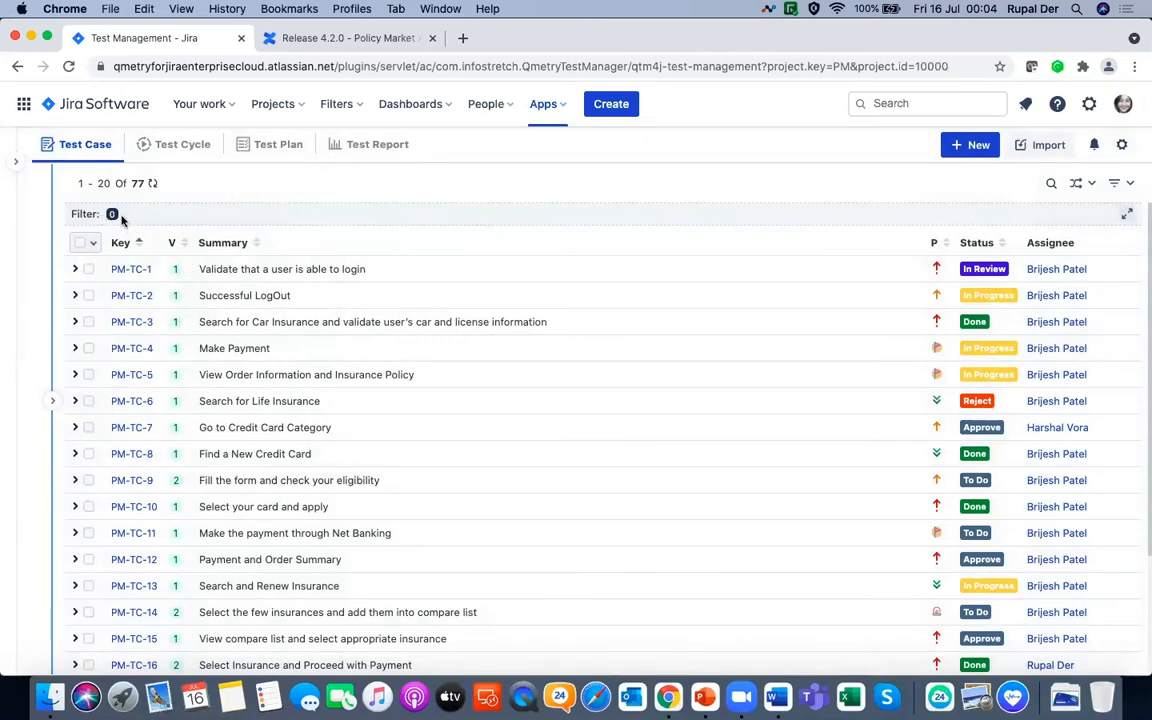
Expand the filter bar and view the saved filters and the column choices for the test case list
click(1125, 216)
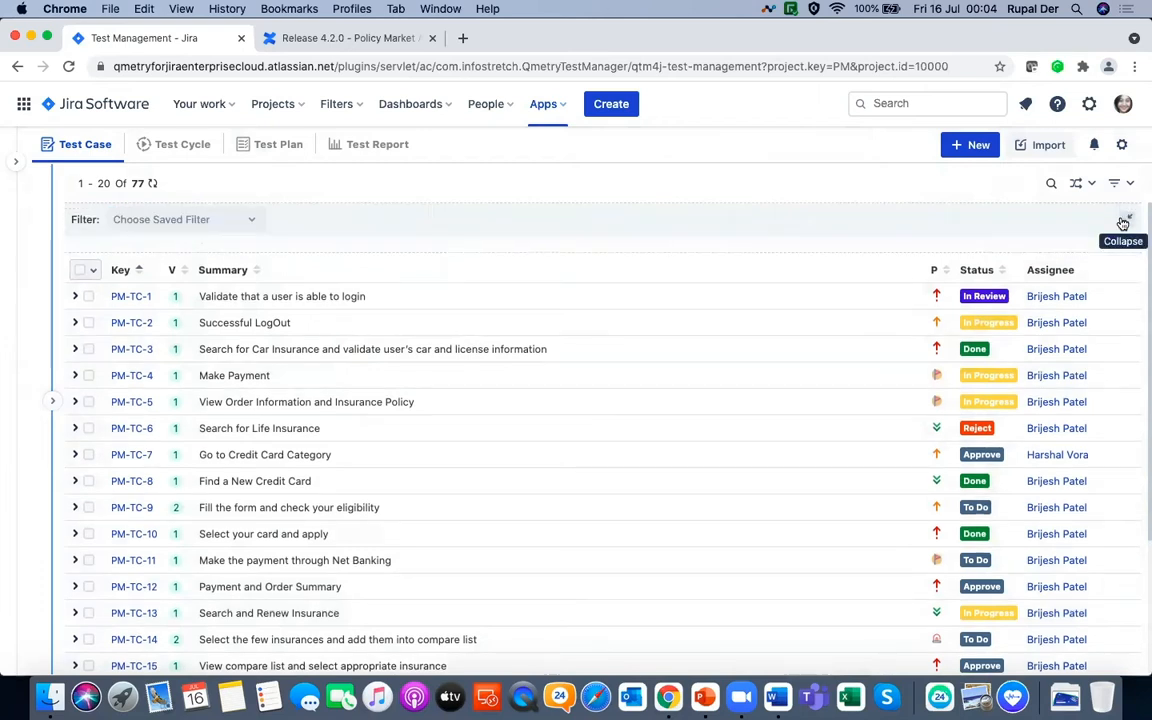
click(242, 228)
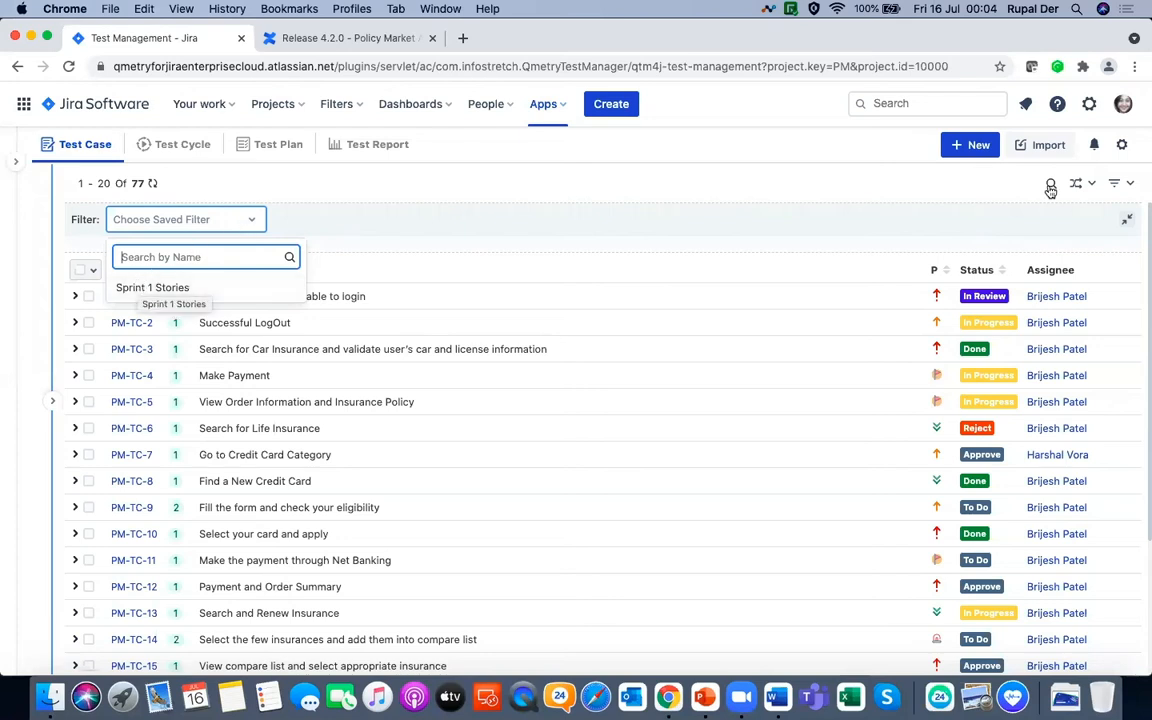
click(1086, 184)
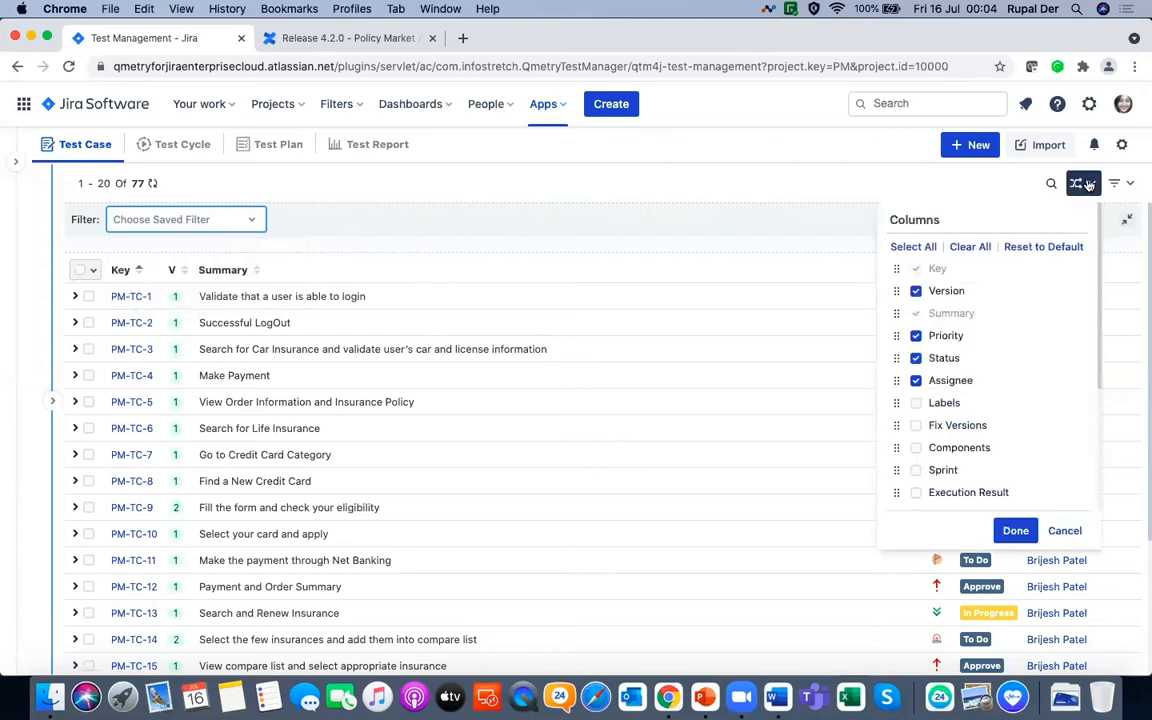
click(1086, 186)
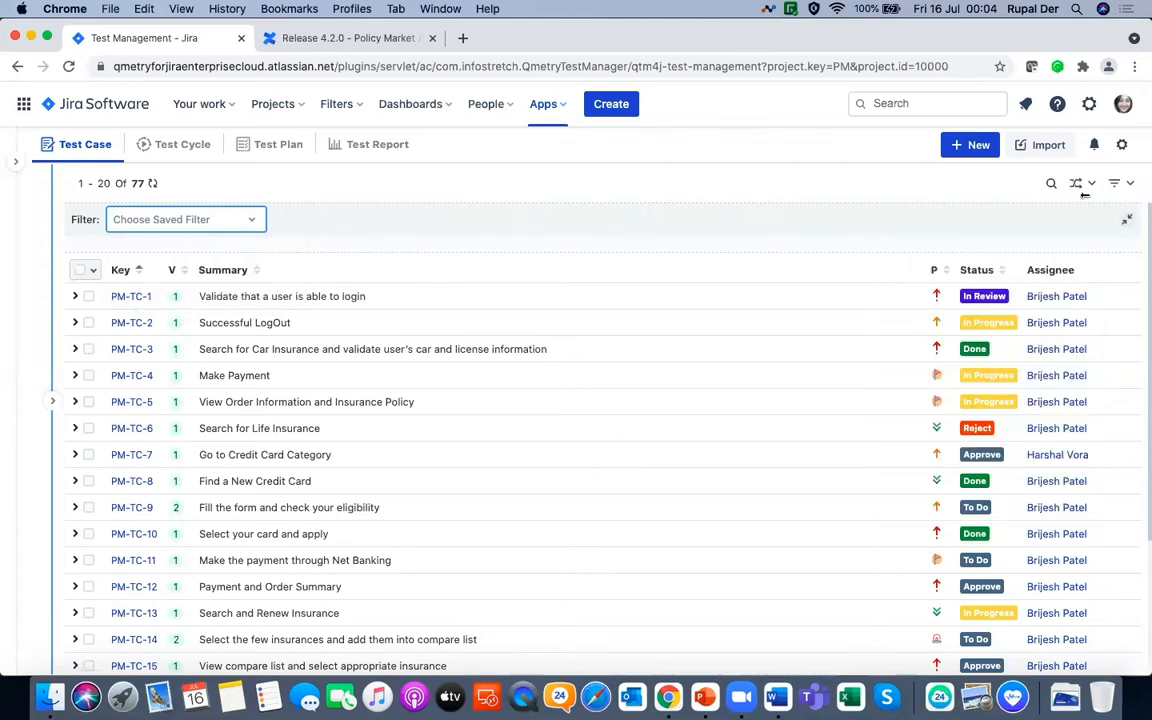
Apply the saved filter Sprint 1 Stories, reset its filter values and collapse the filter bar
click(250, 220)
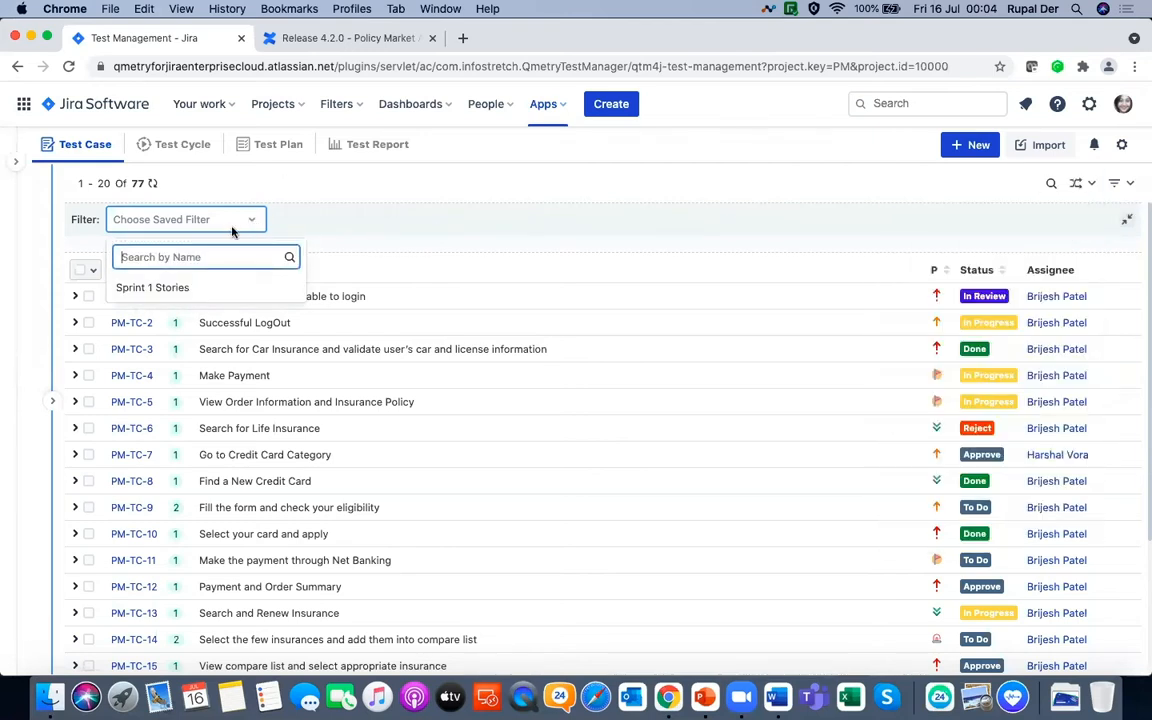
click(180, 291)
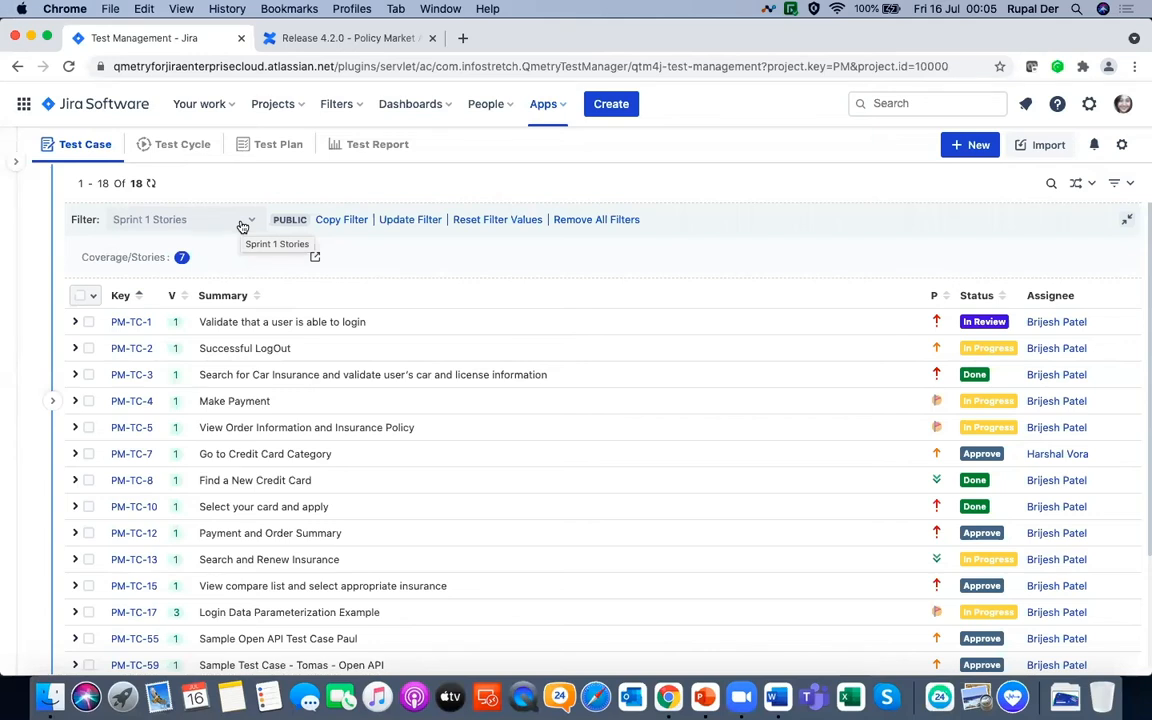
click(473, 229)
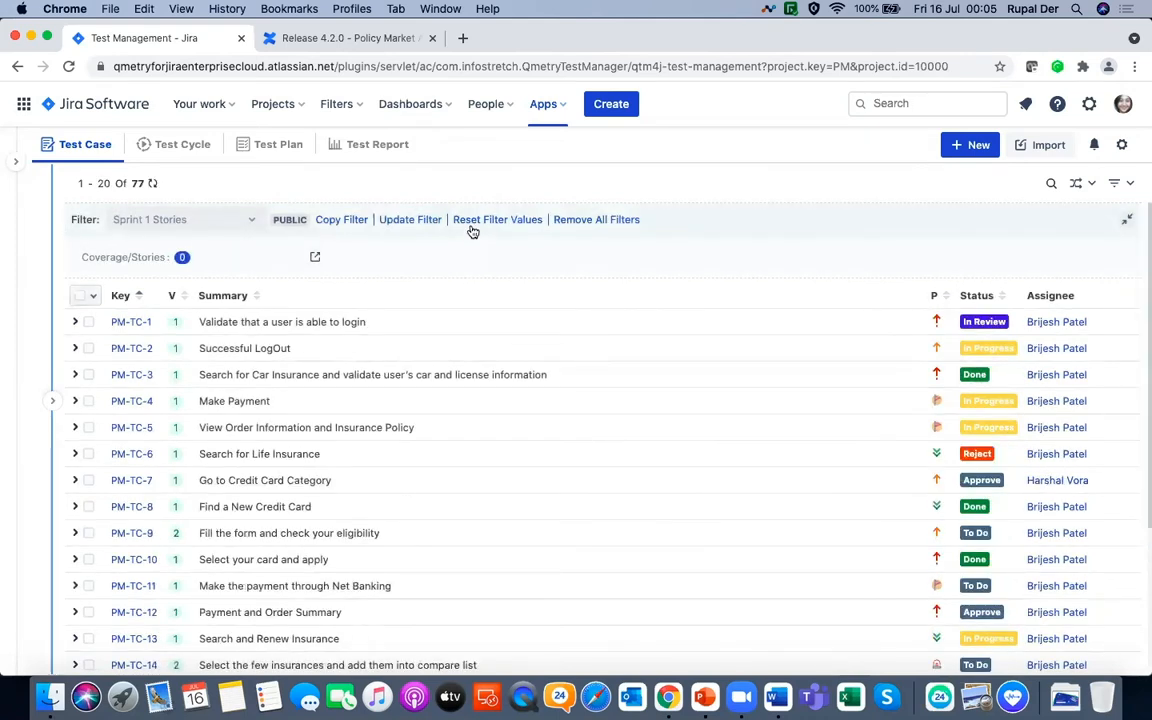
click(1127, 219)
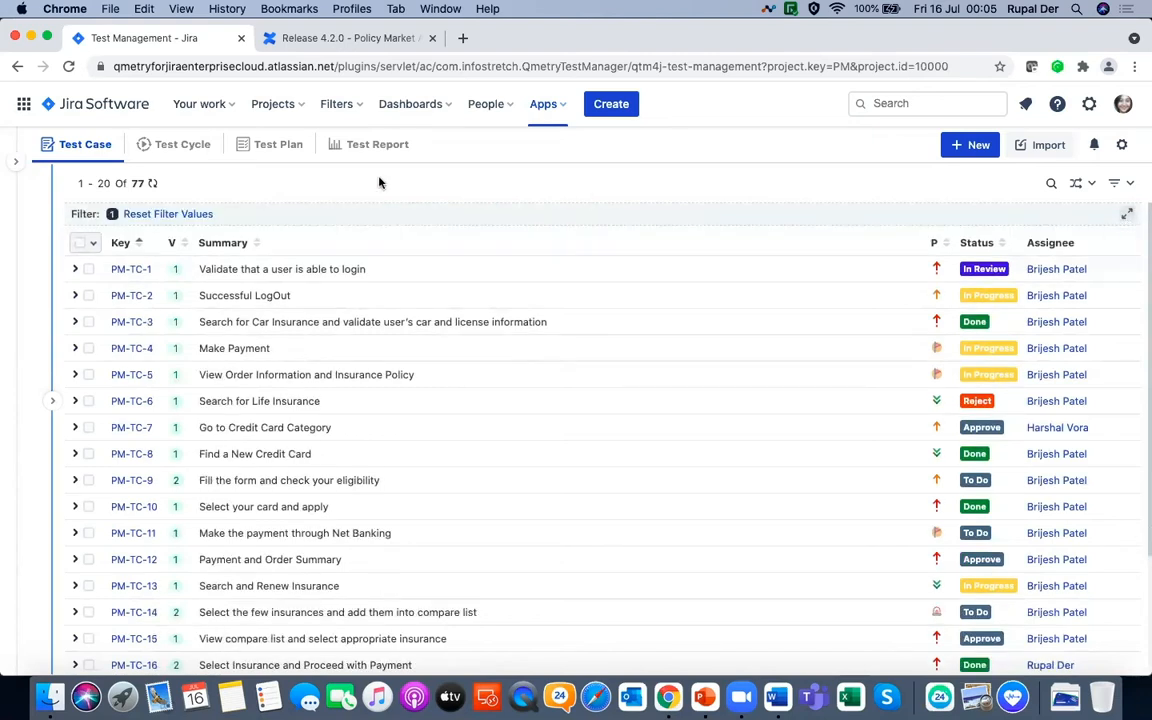
click(73, 270)
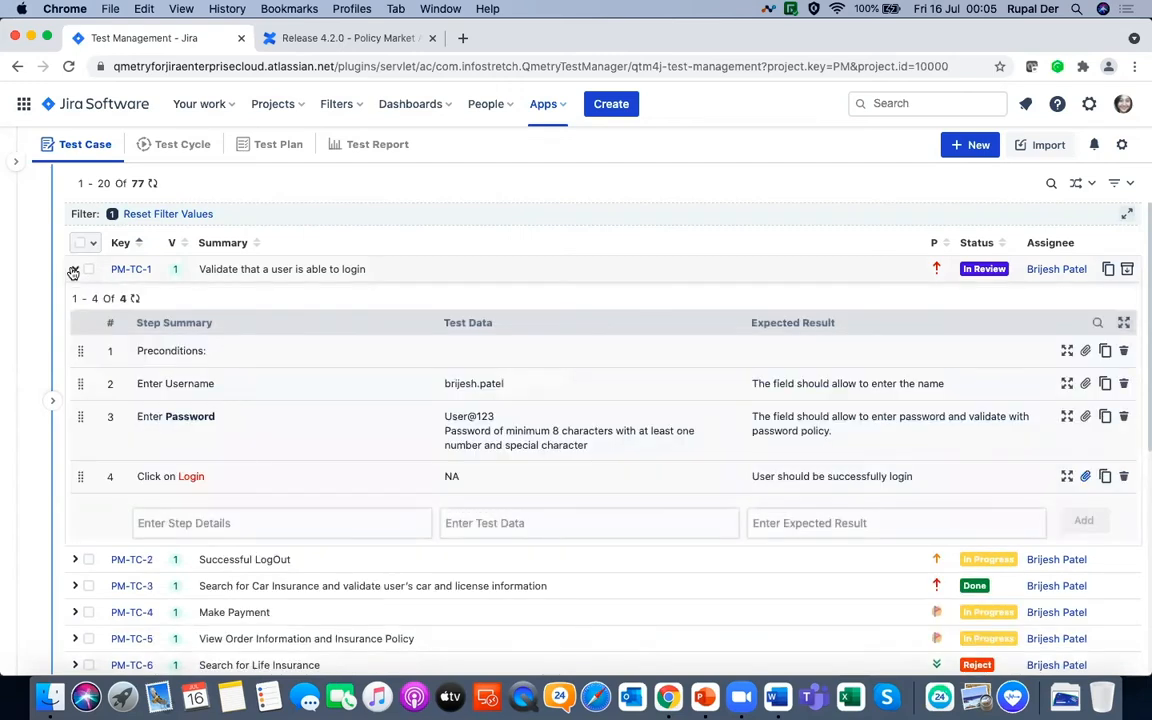
click(507, 385)
text(@qmetry.com)
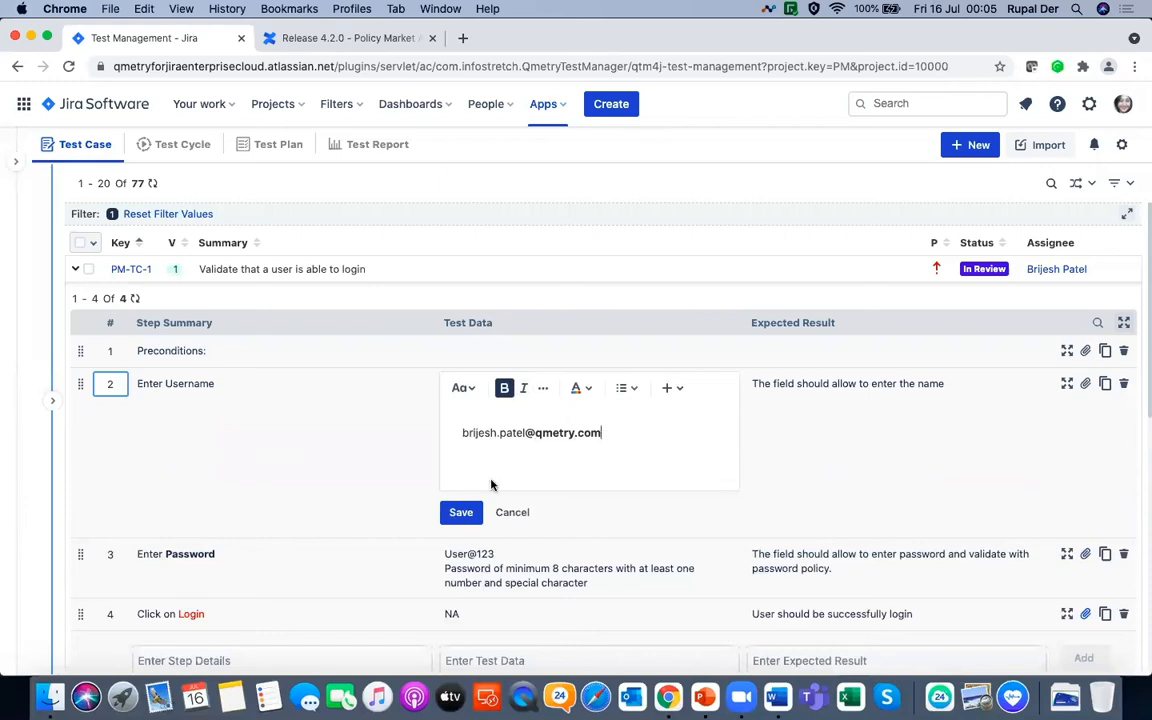
click(461, 512)
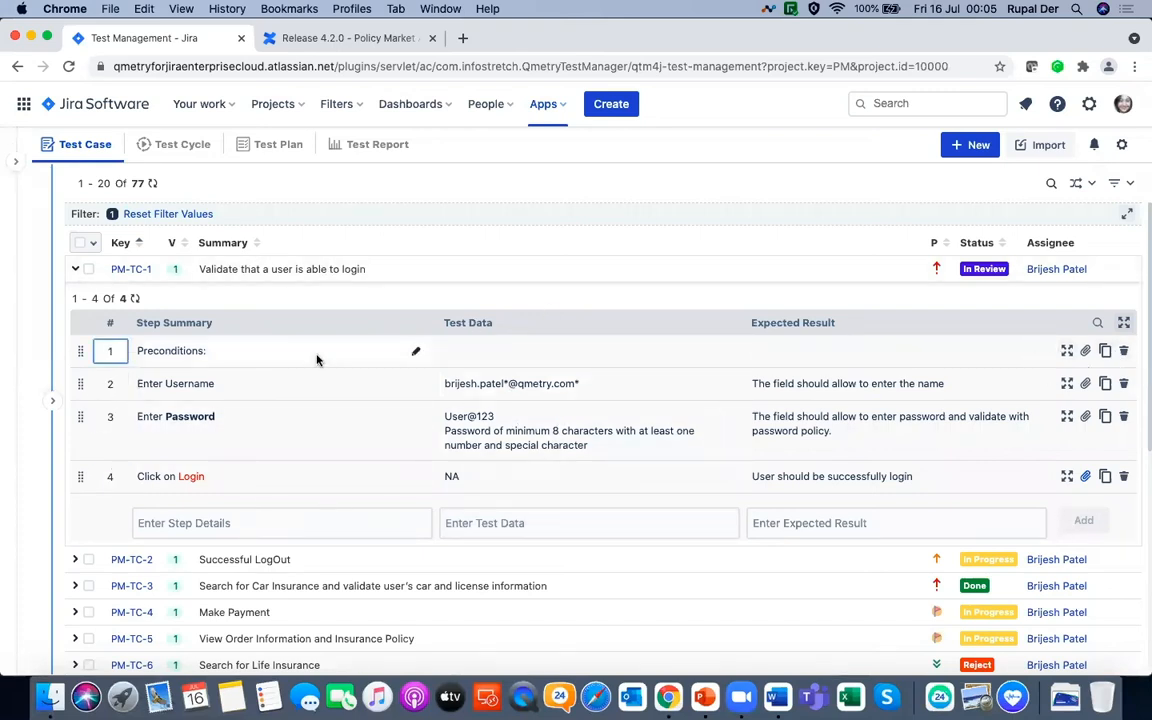
click(76, 270)
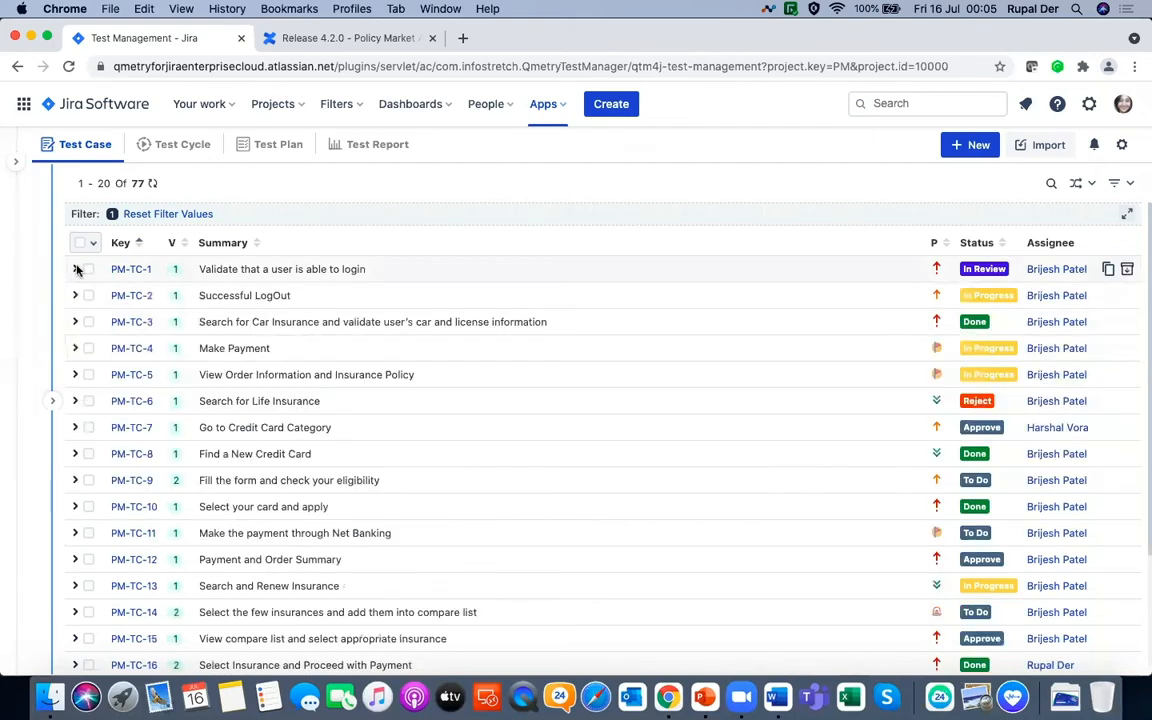
click(1120, 147)
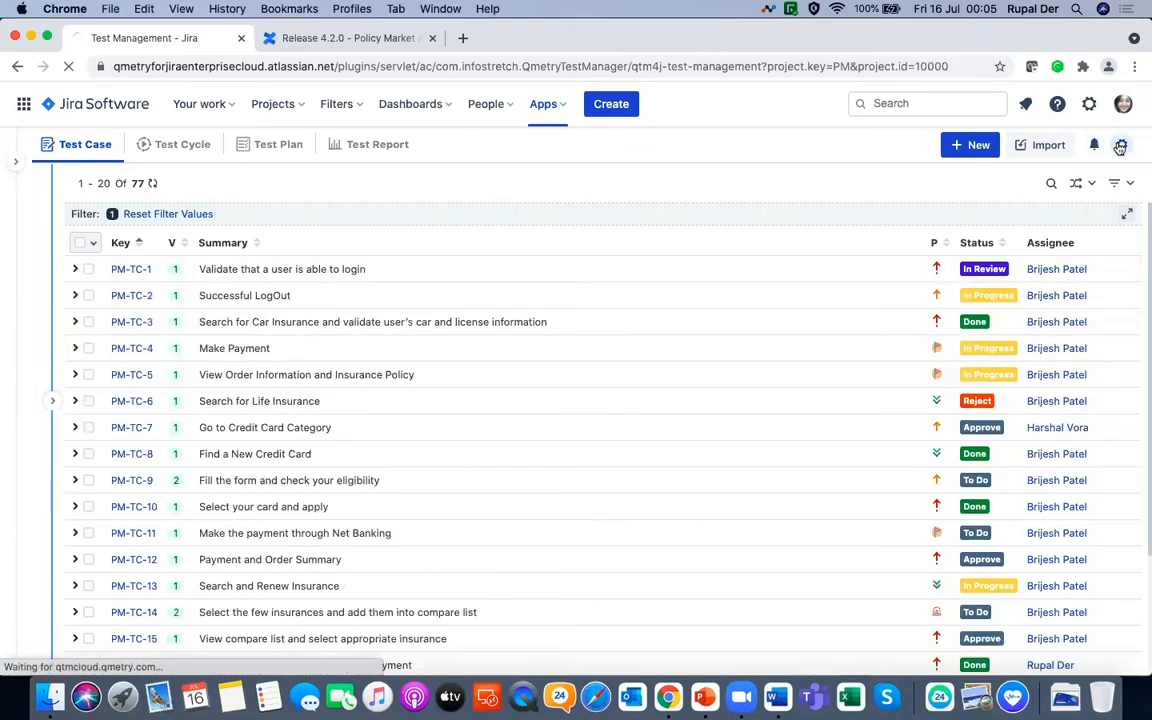
click(18, 66)
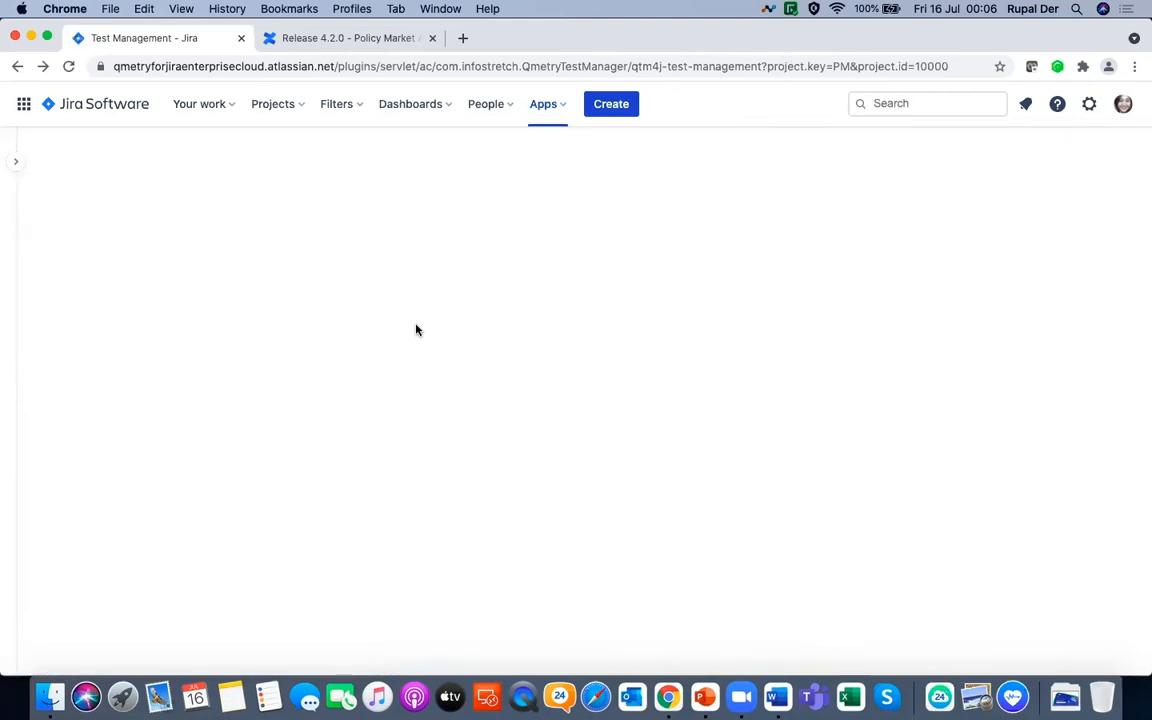
click(16, 163)
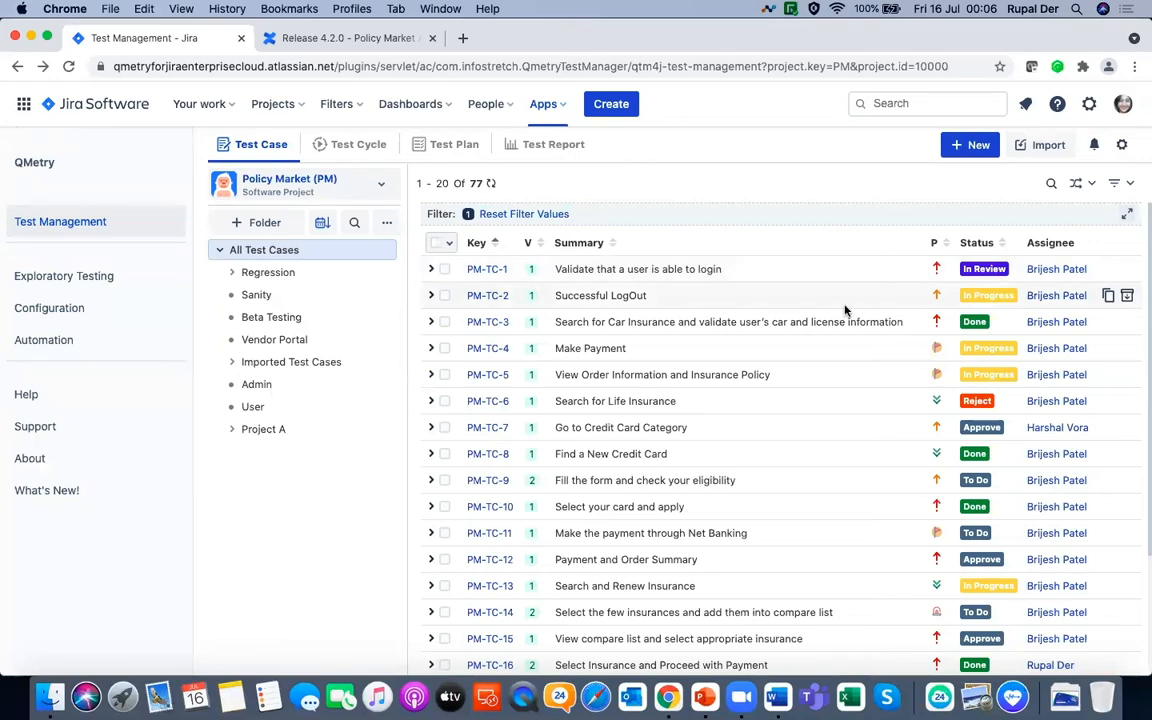
Open test case PM-TC-1, collapse the navigation sidebar, and review its detail fields and the Description editor
click(476, 270)
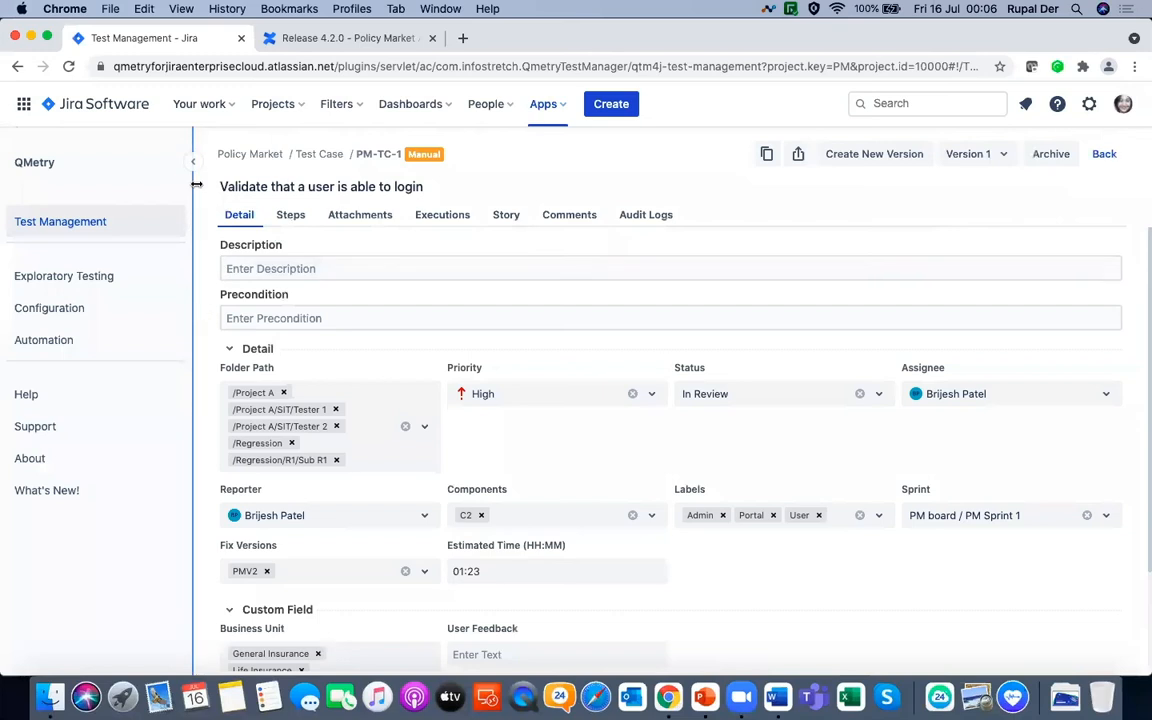
click(194, 162)
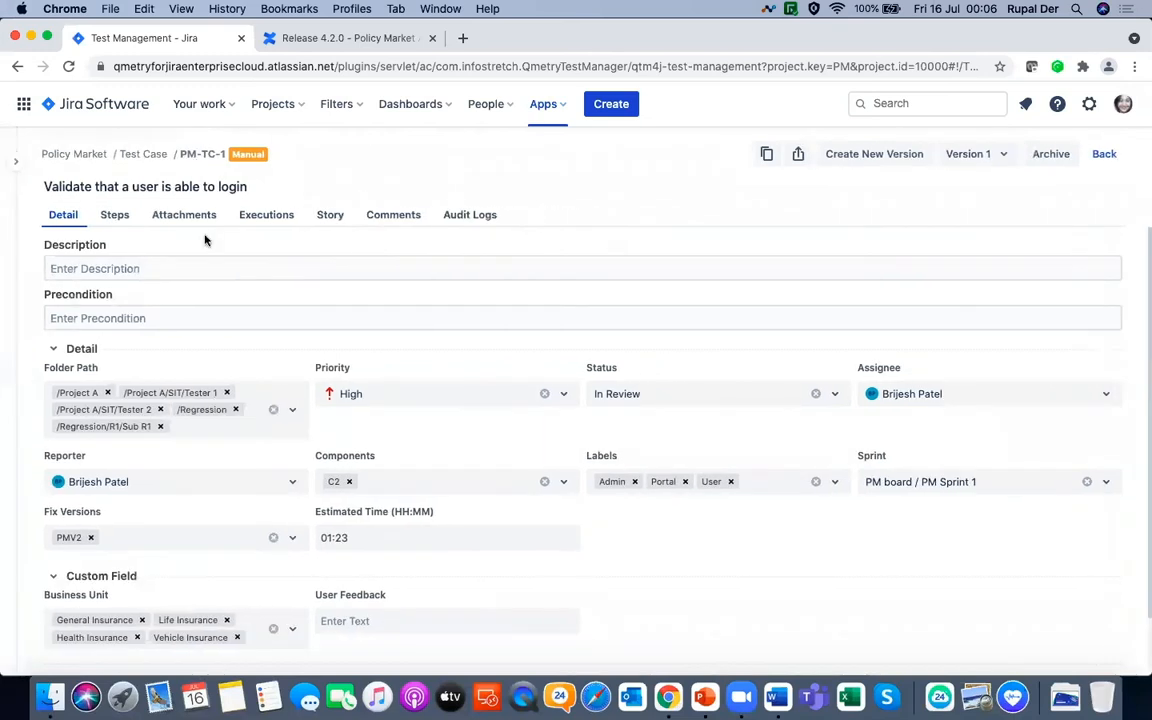
scroll(247, 458, down, 2)
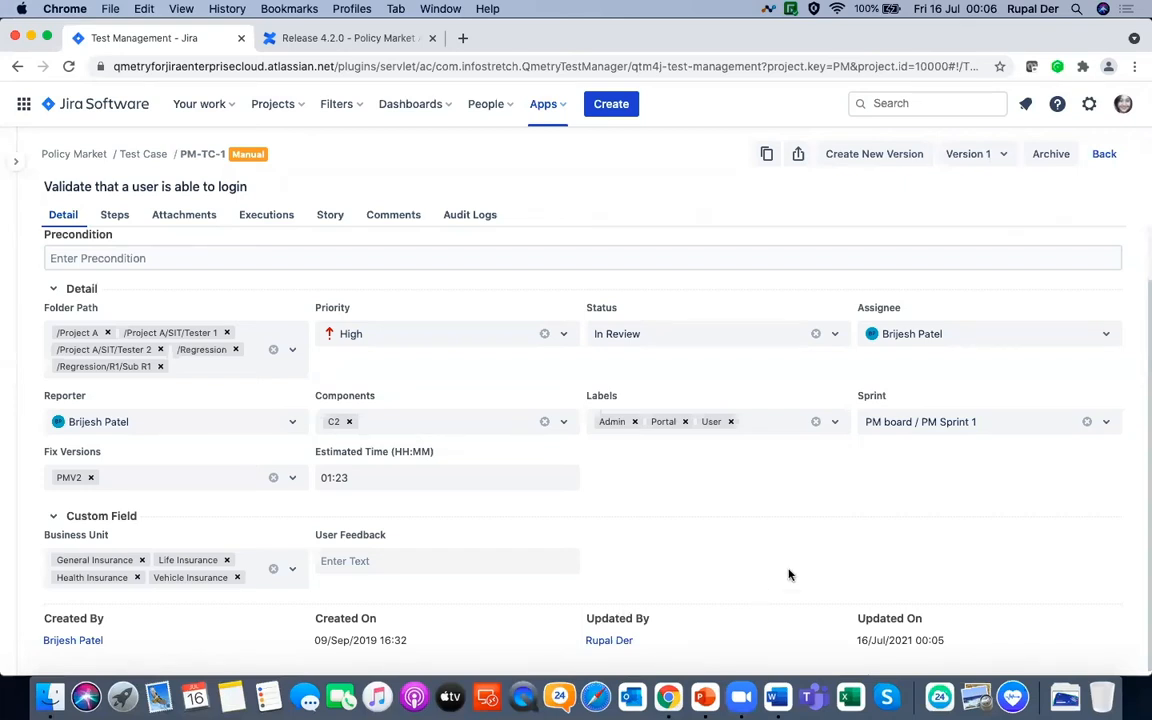
scroll(788, 575, up, 2)
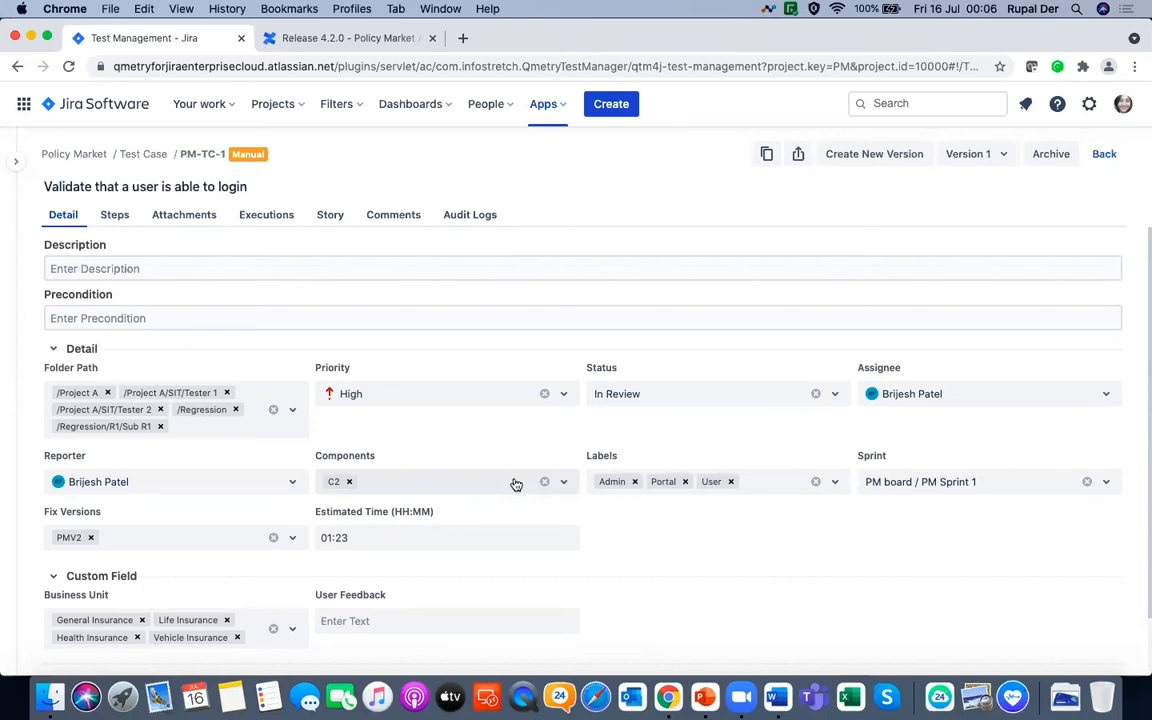
click(741, 264)
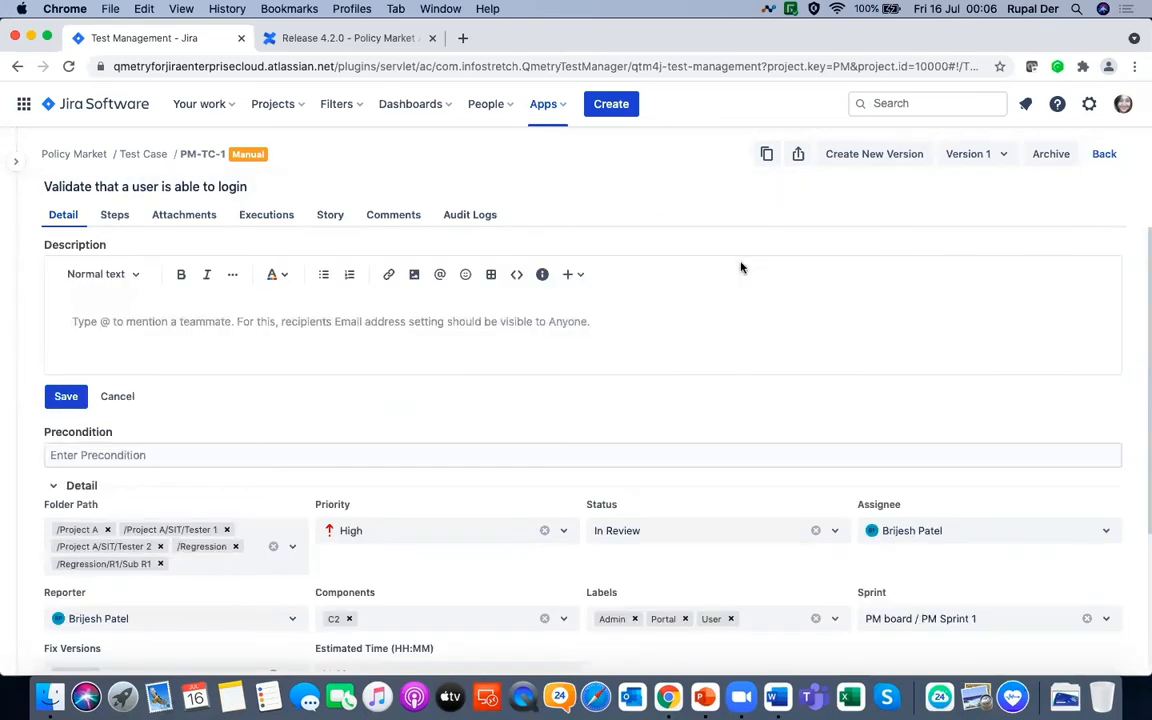
Create a new version of test case PM-TC-1 with the precondition "heraing" and the status In Progress
click(860, 155)
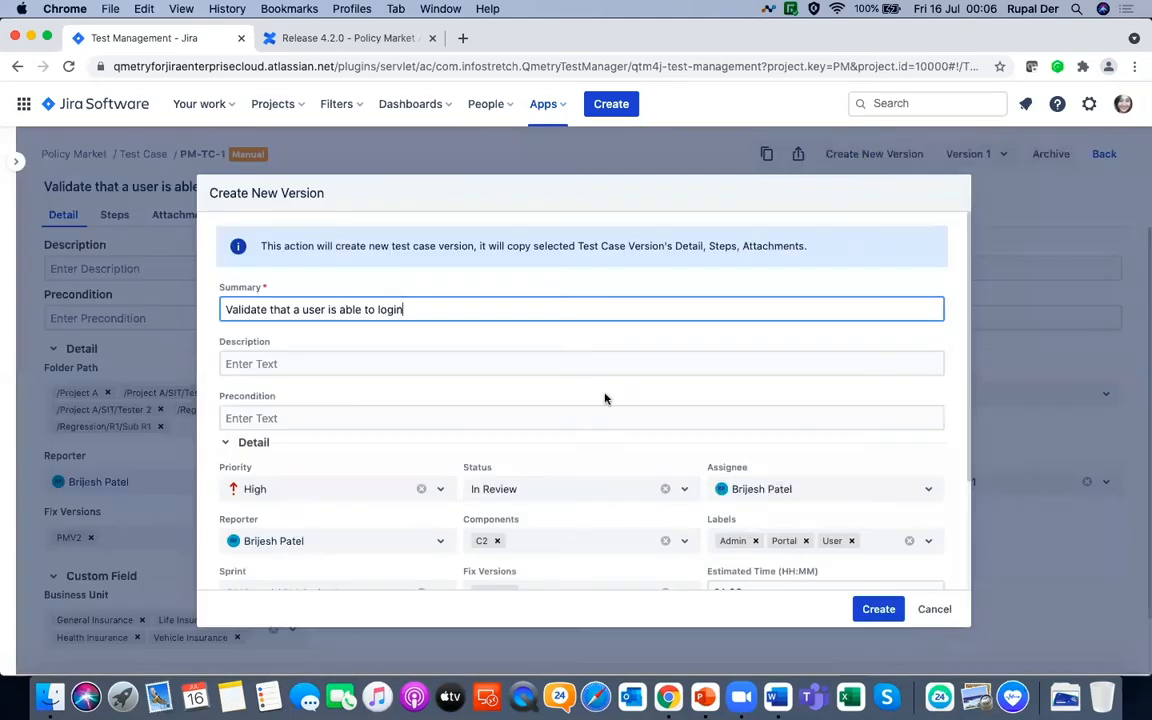
click(558, 416)
text(heraing)
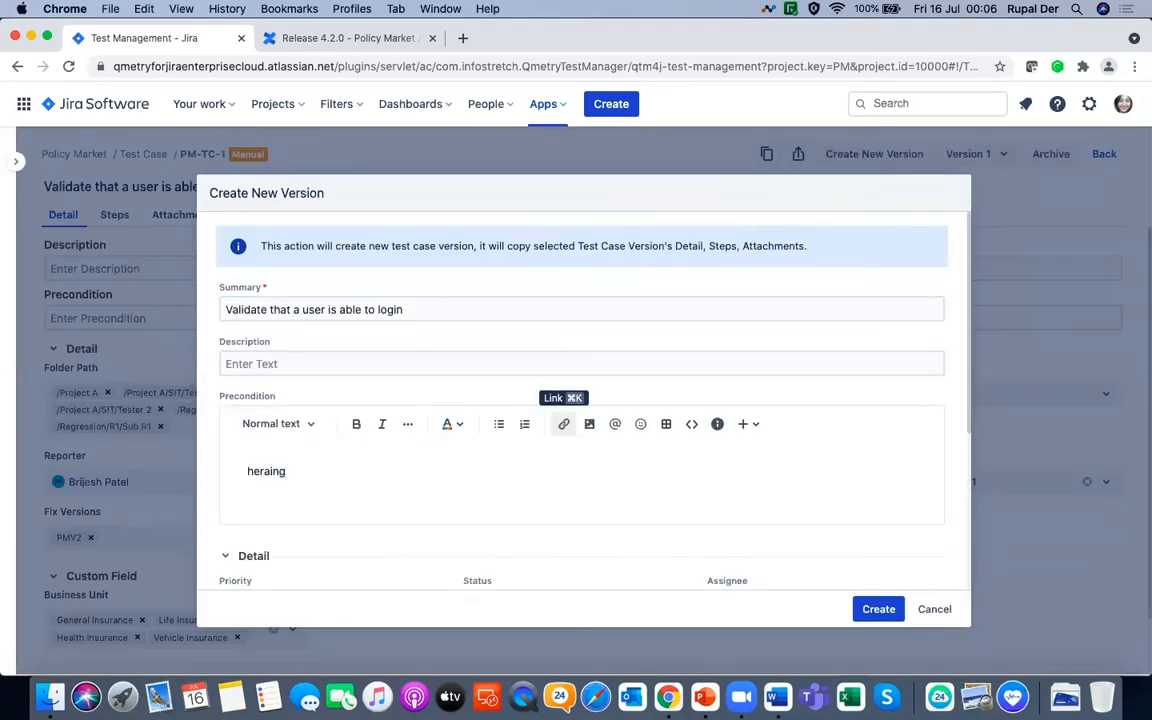
scroll(530, 442, down, 5)
click(515, 389)
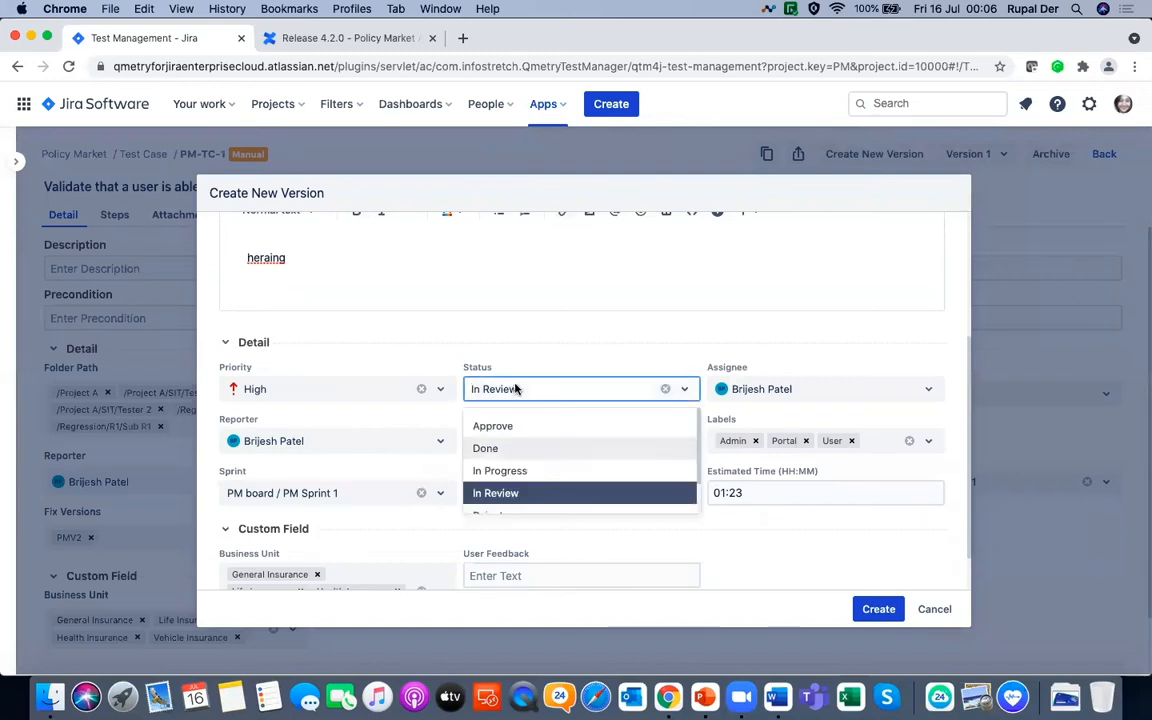
click(489, 471)
click(884, 608)
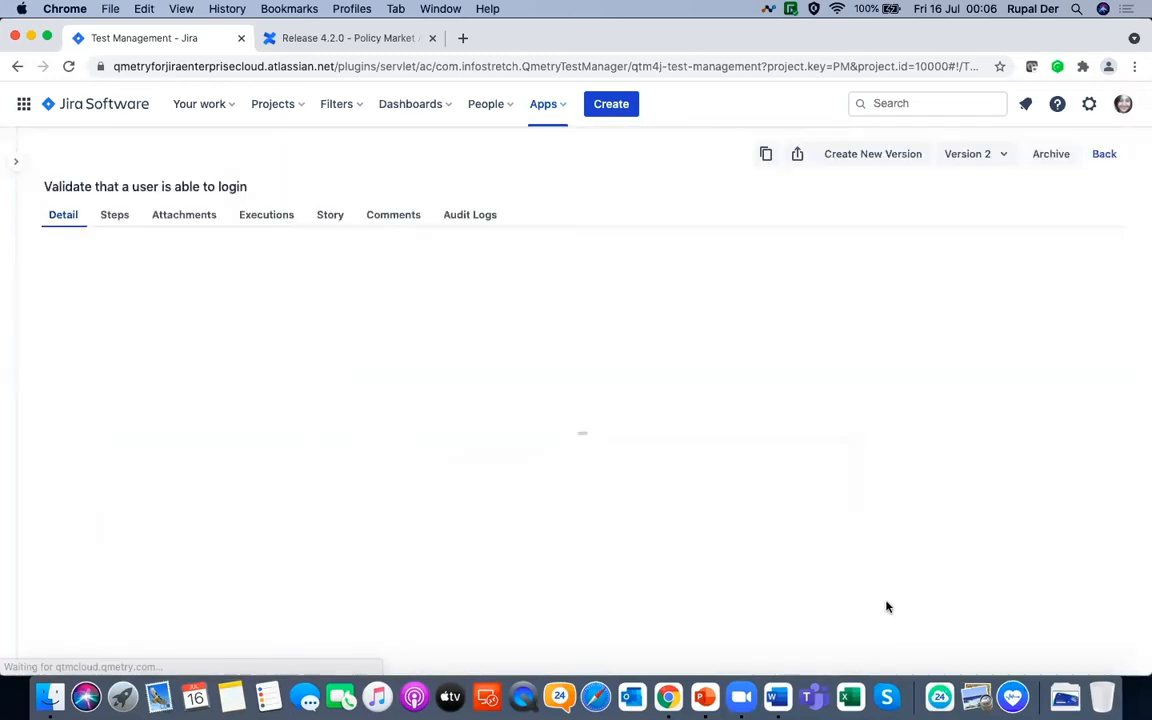
Review the audit log entries of PM-TC-1 and return to the test case list
click(472, 216)
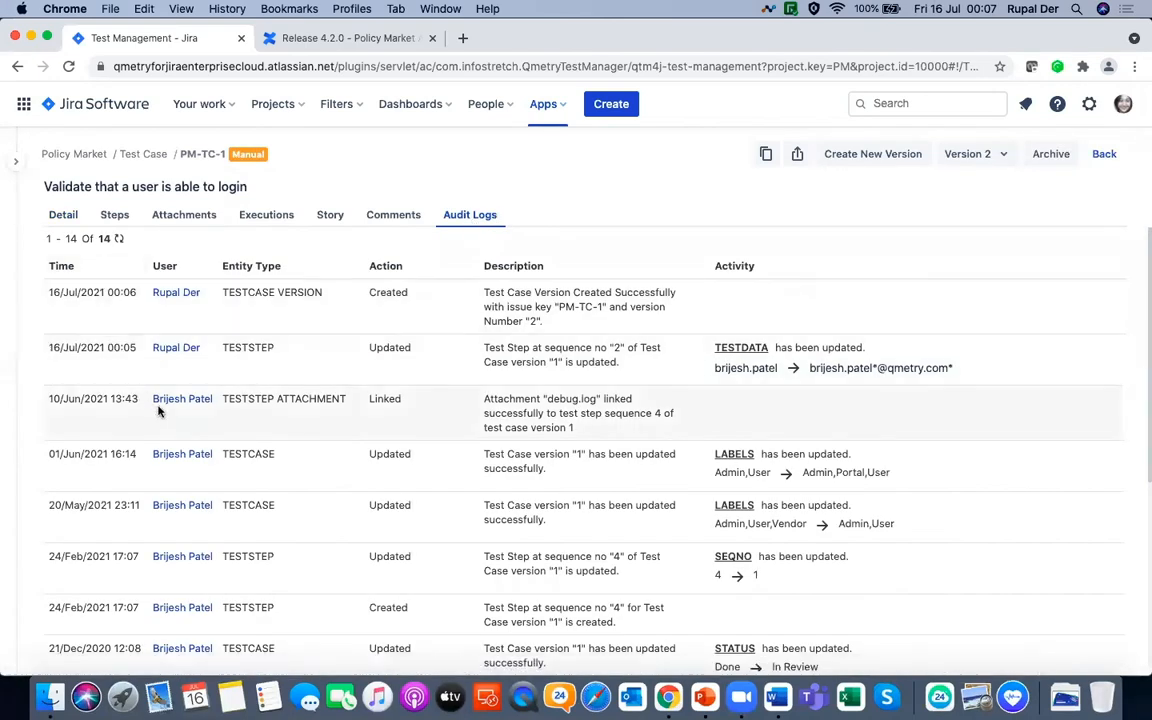
scroll(333, 452, down, 5)
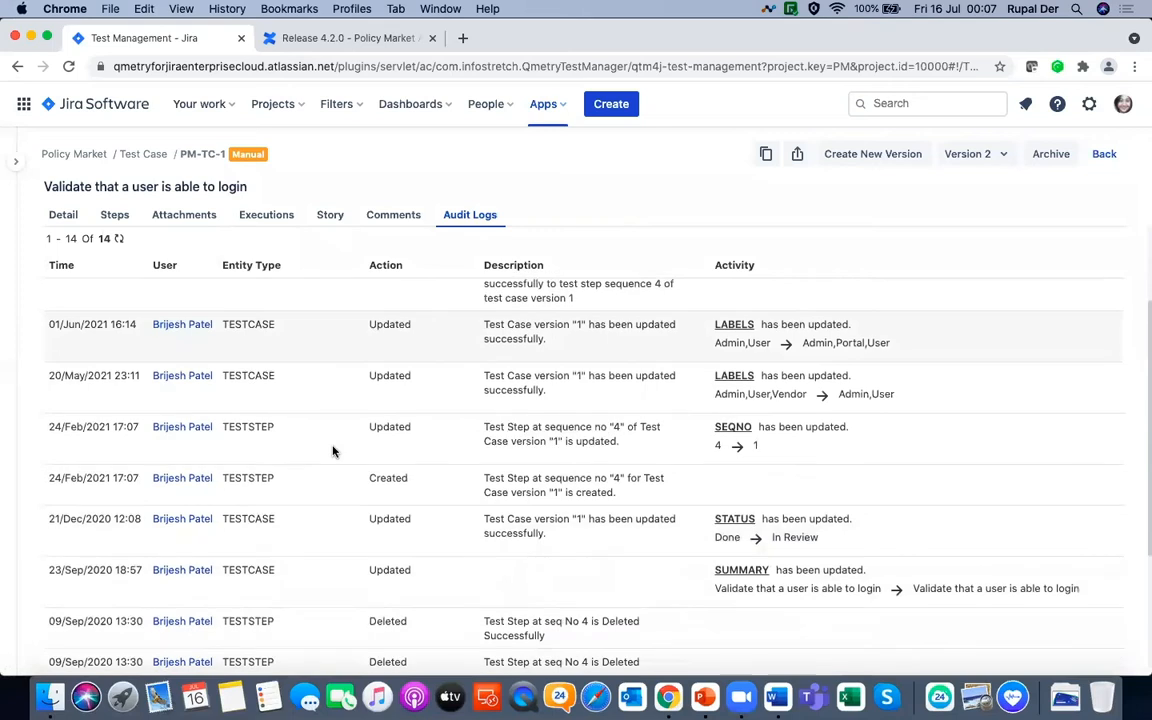
scroll(333, 452, up, 5)
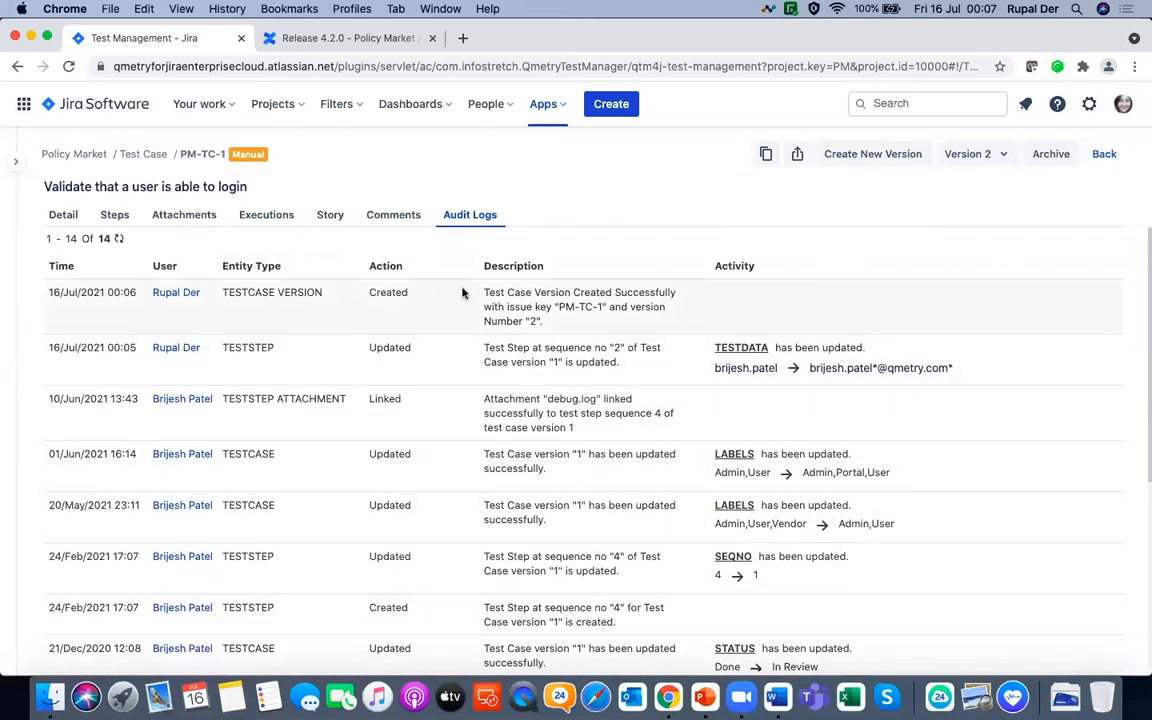
click(1104, 154)
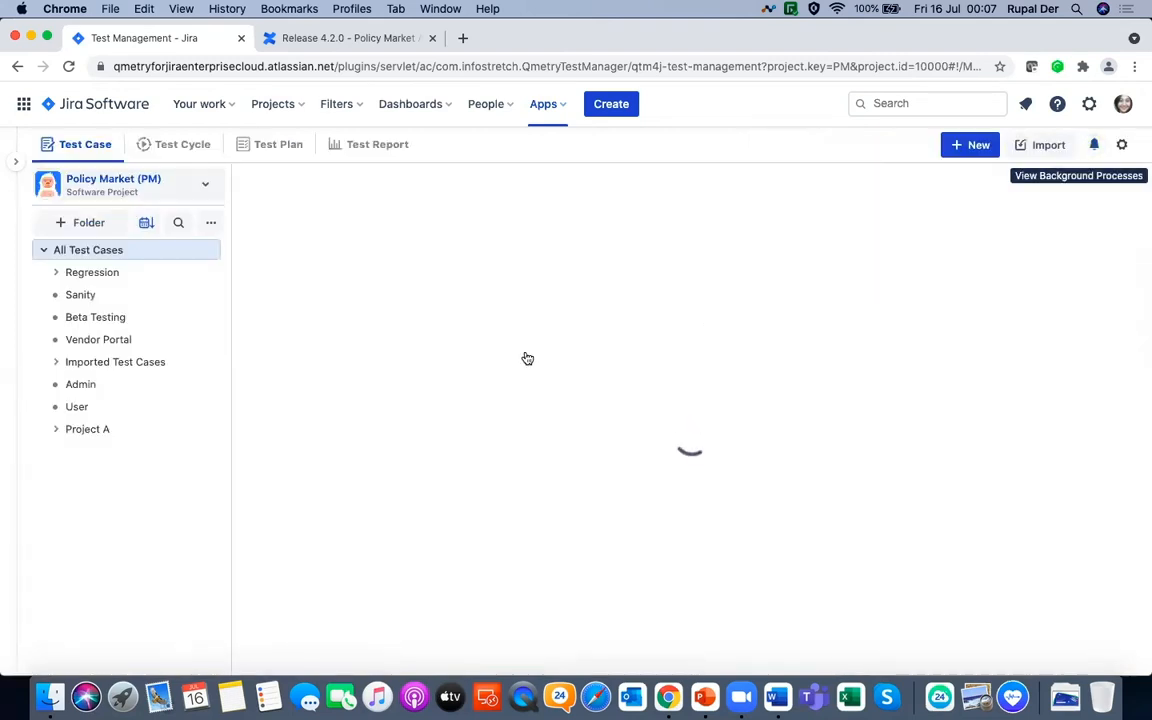
Start a new test case with Create another enabled and enter the summary "Regression - RC"
click(967, 148)
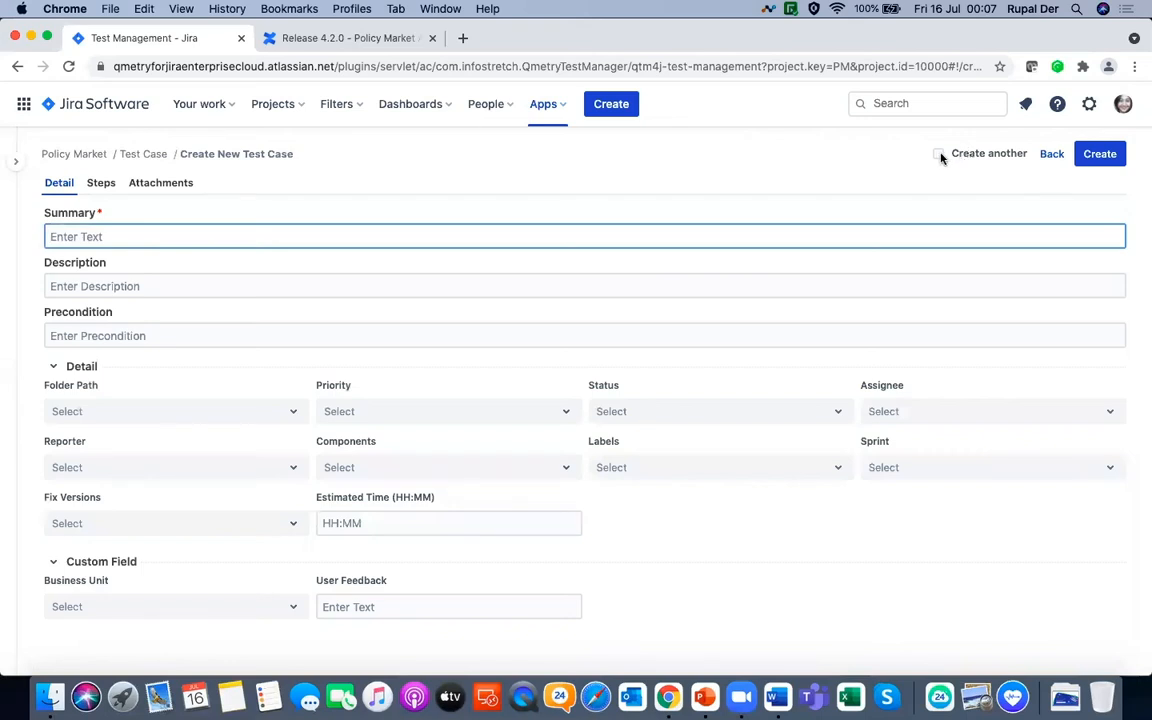
click(938, 154)
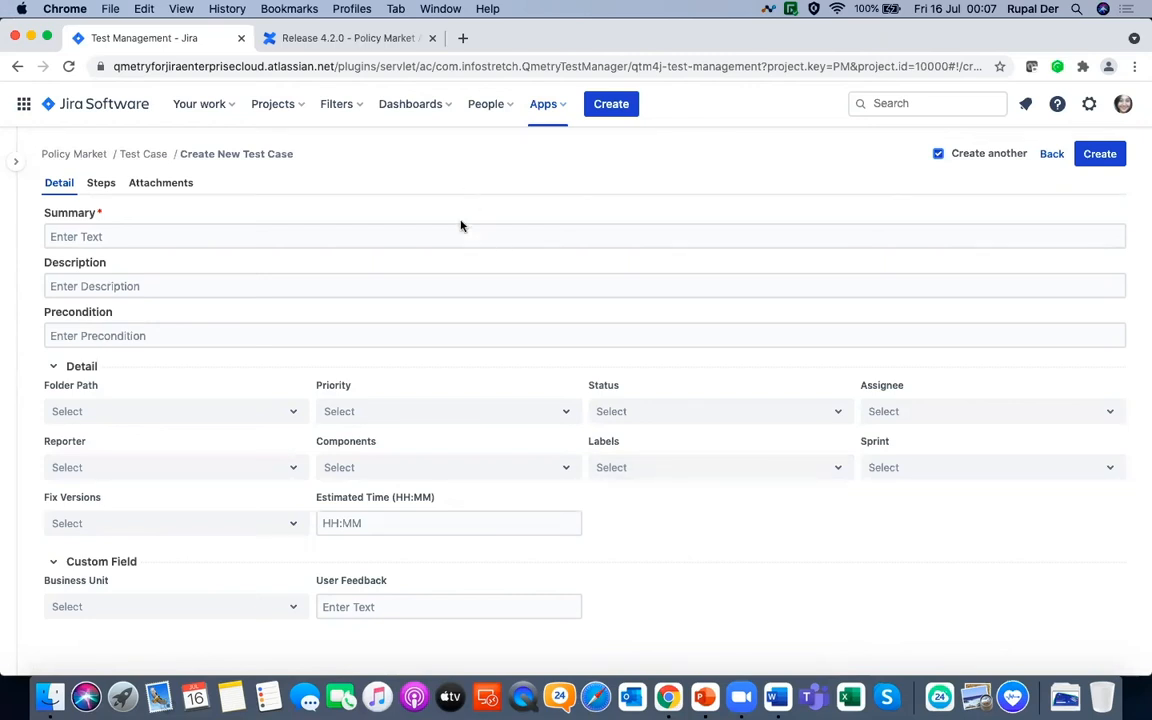
click(430, 239)
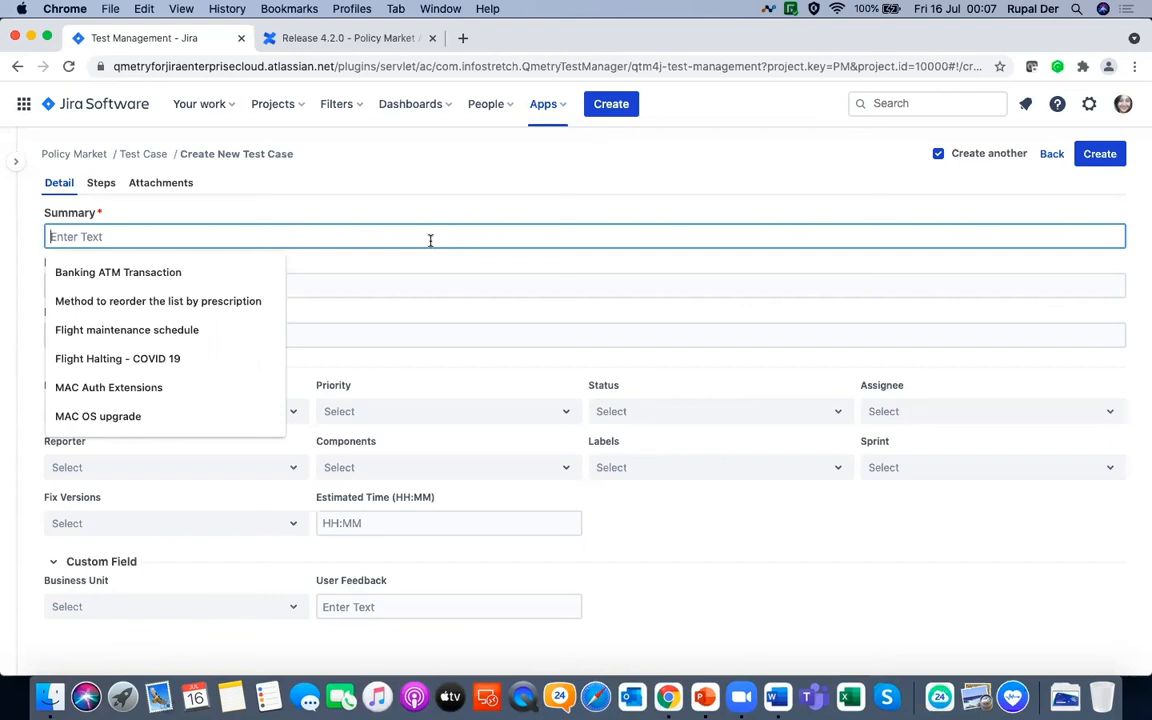
text(Regrs)
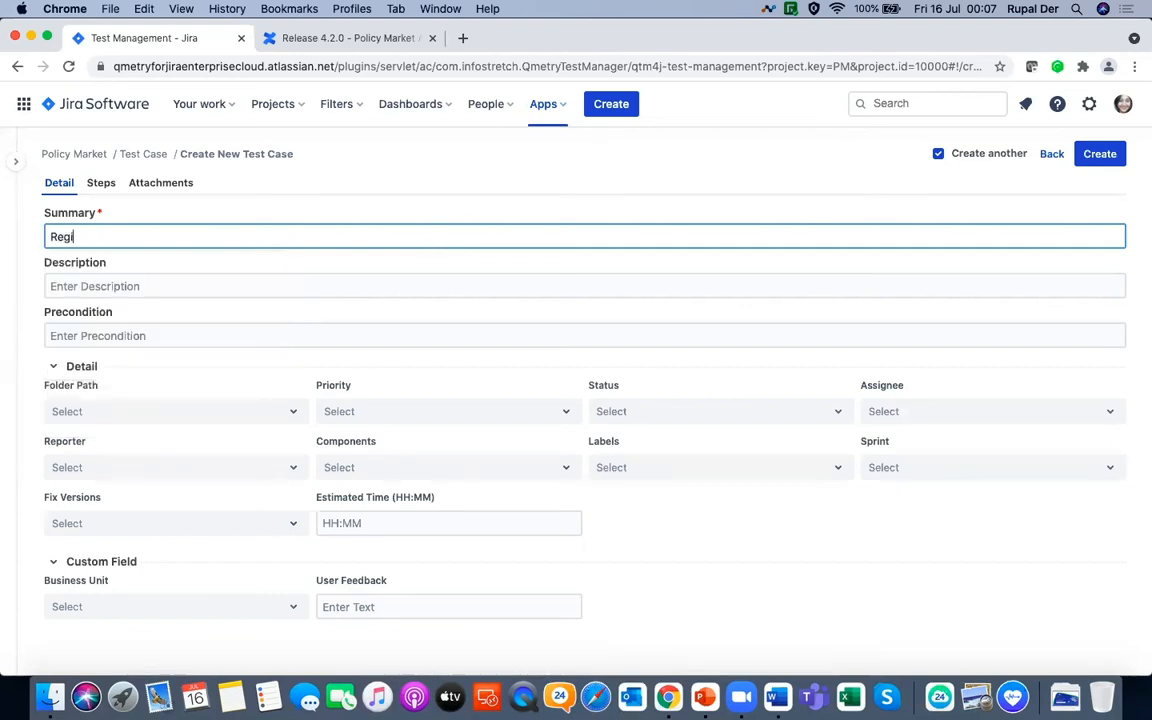
key(BackSpace)
text(ession - TC)
key(BackSpace)
key(BackSpace)
key(BackSpace)
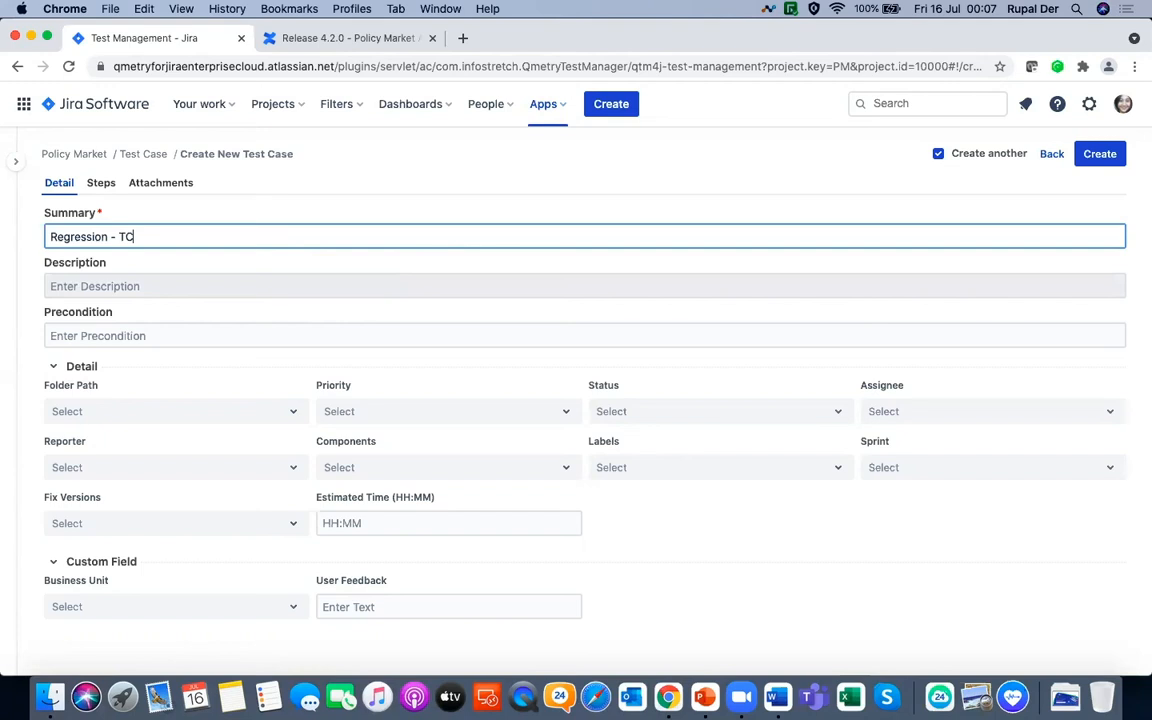
text(RC)
Set the new test case's folder path to /Beta Testing, priority to High and status to In Progress
click(226, 416)
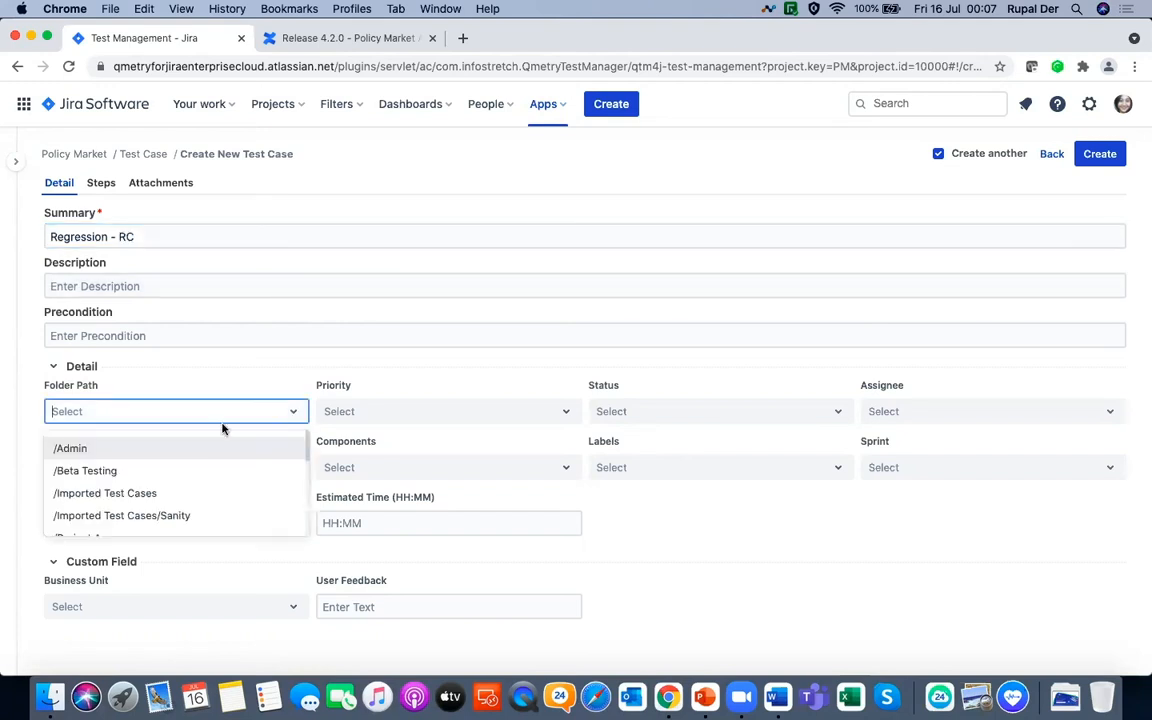
click(165, 470)
click(352, 414)
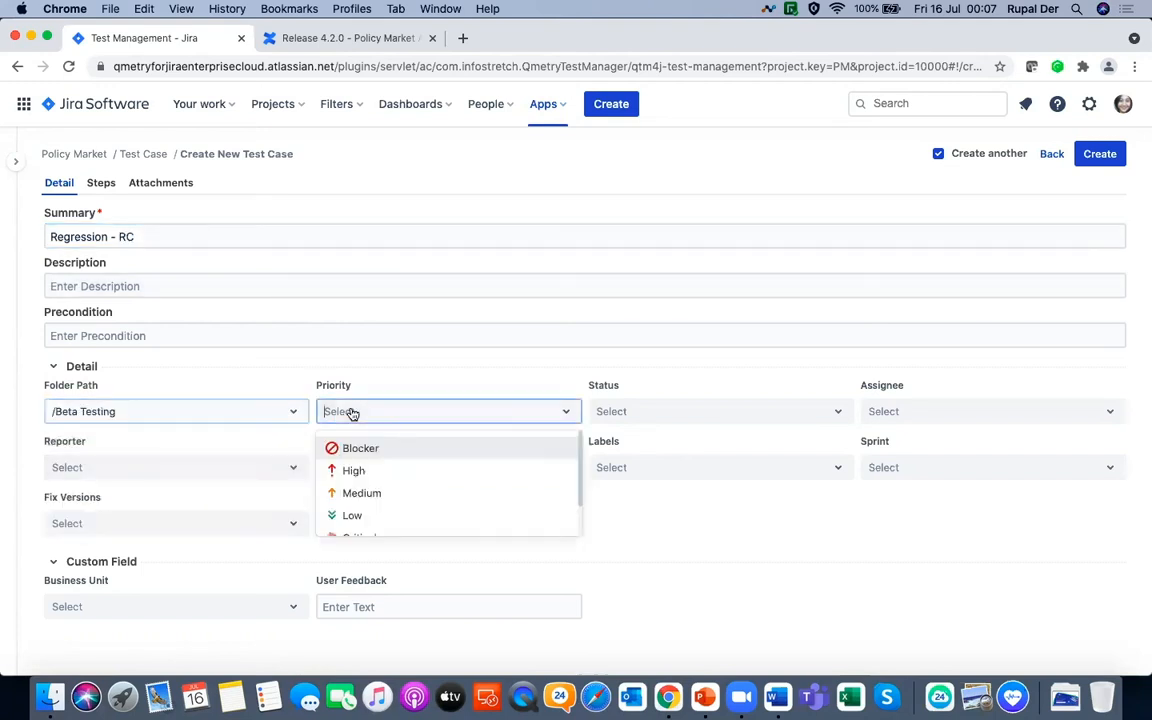
click(375, 471)
click(622, 418)
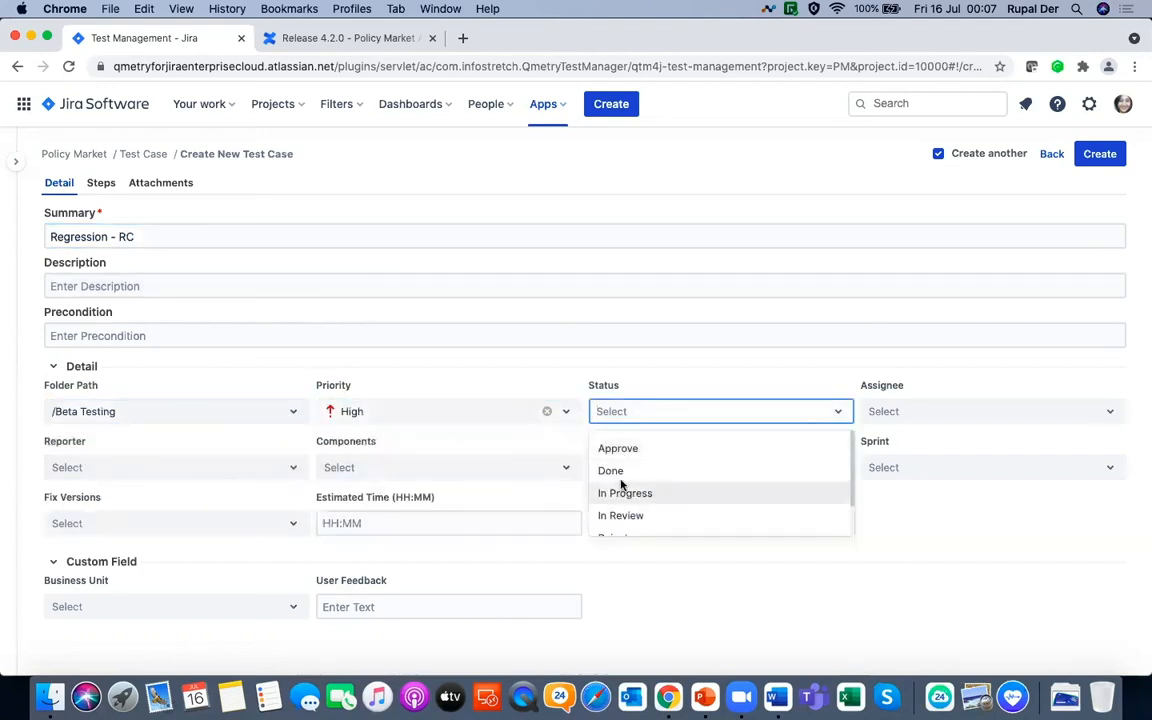
click(617, 494)
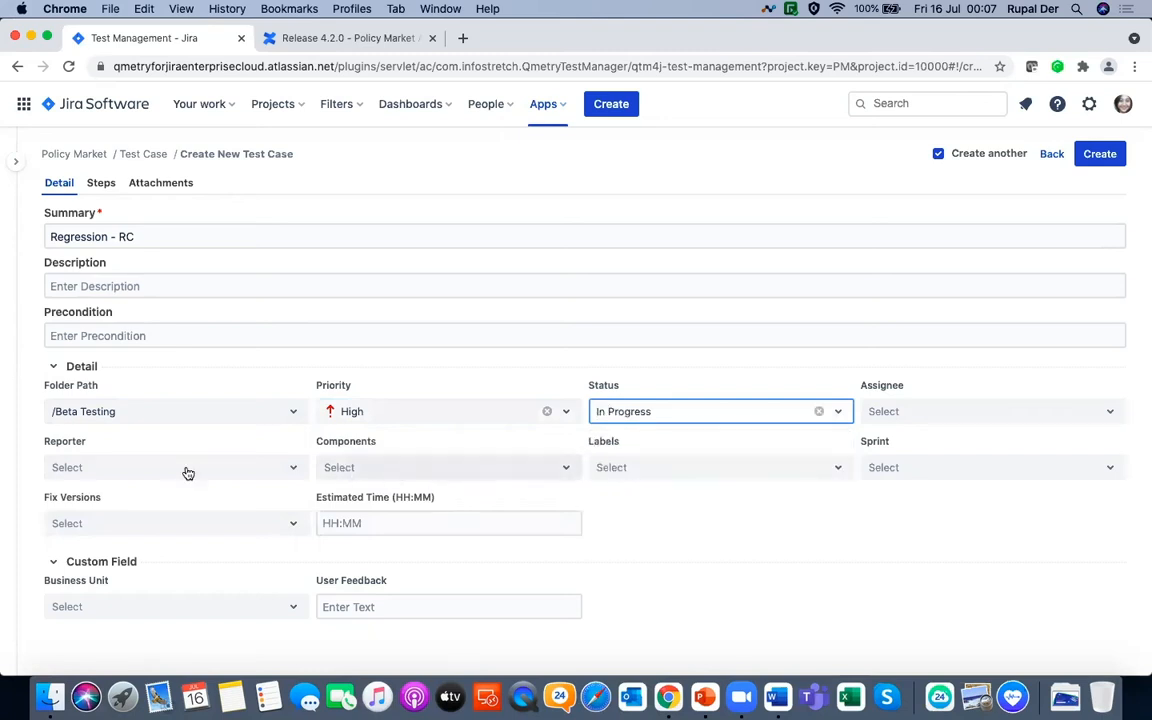
Set the business unit to Life Insurance, create the test case and return to the test case list
click(278, 607)
click(193, 533)
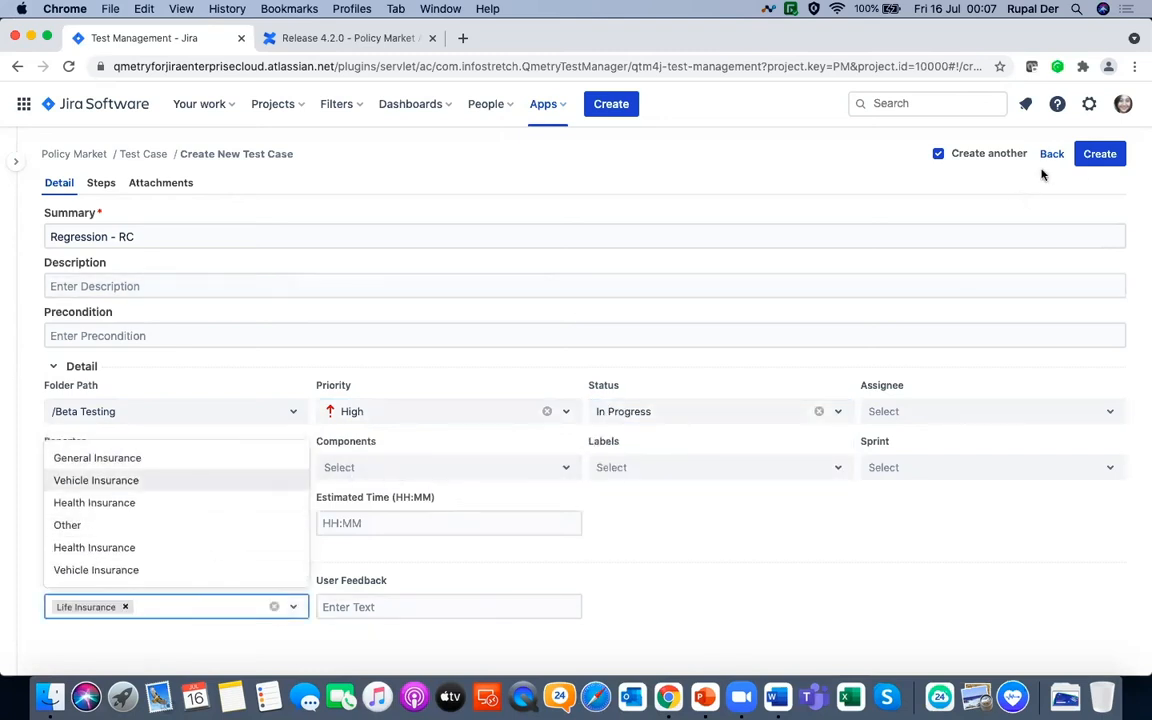
click(1099, 158)
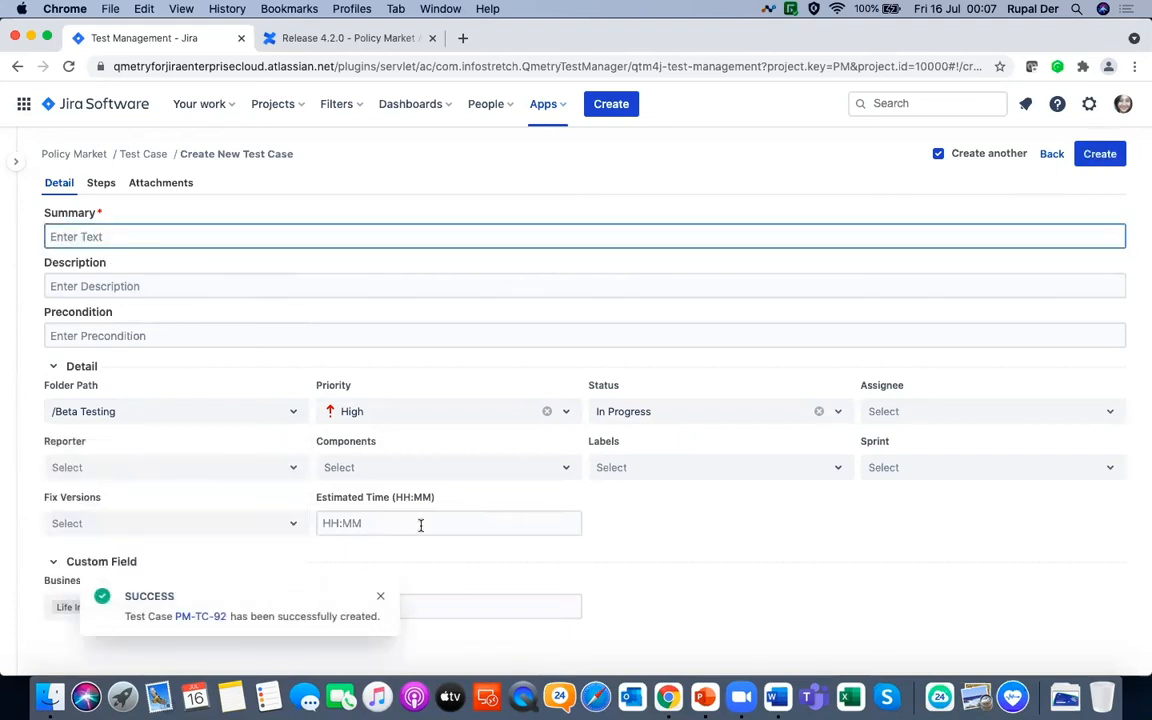
click(89, 237)
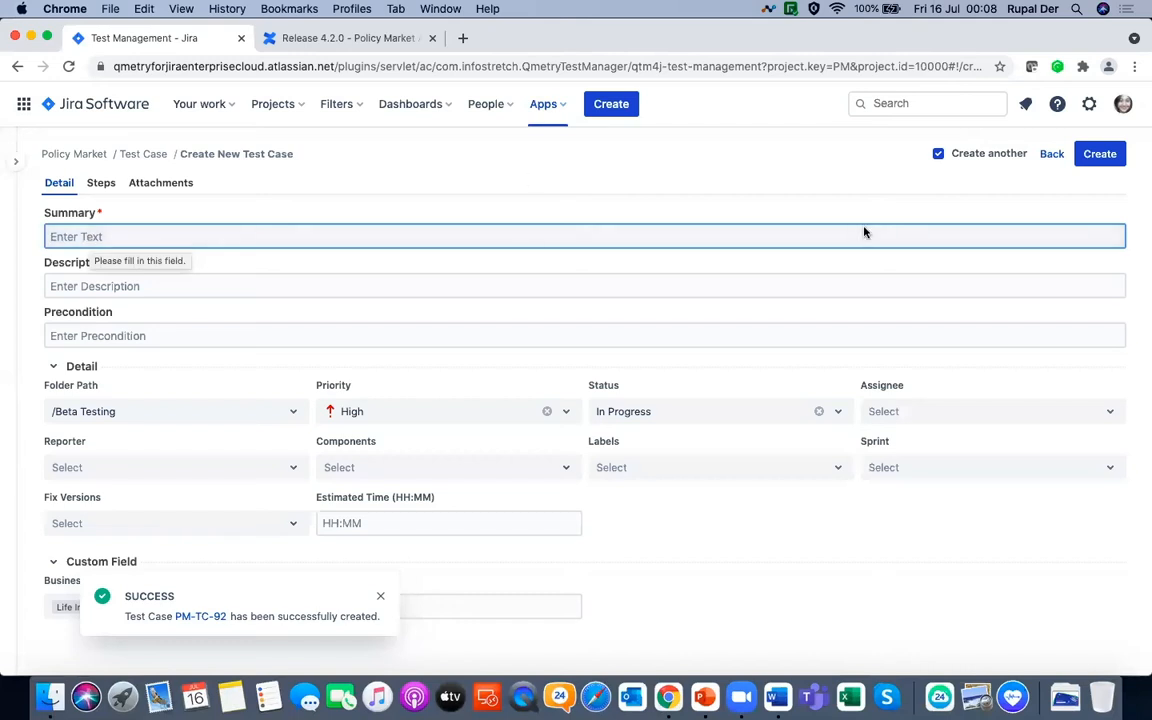
click(1051, 155)
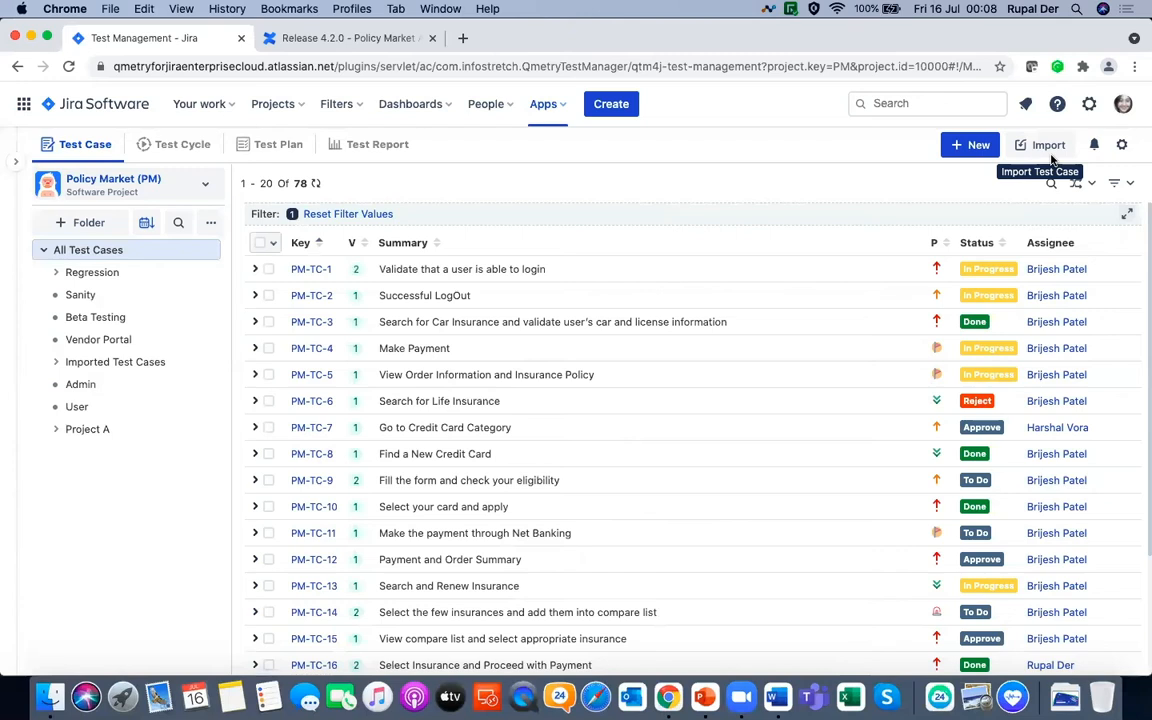
Select test case PM-TC-1, review the Bulk Clone options and cancel without cloning
click(268, 269)
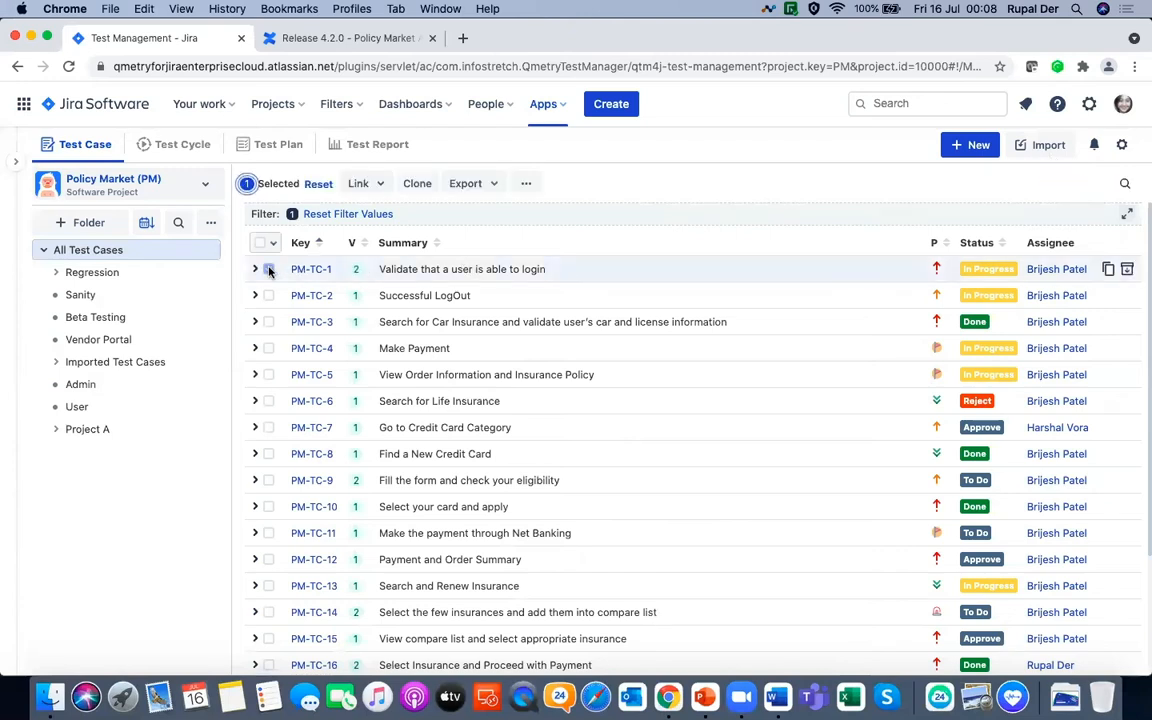
click(328, 215)
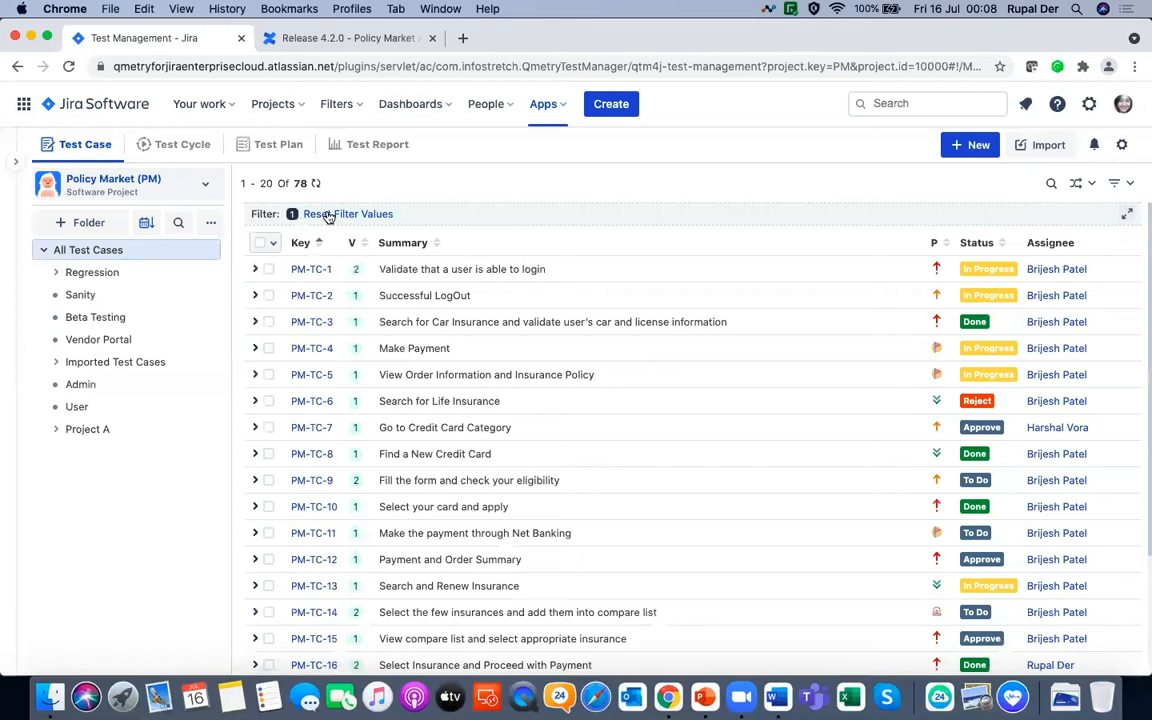
click(268, 270)
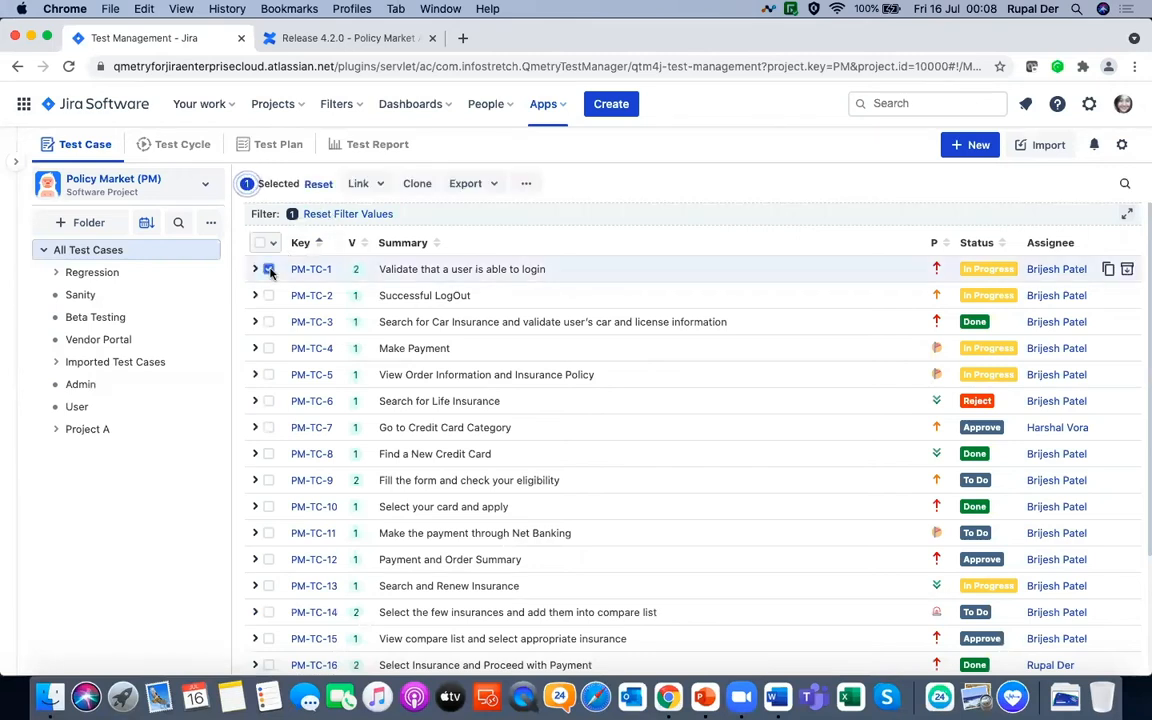
click(418, 186)
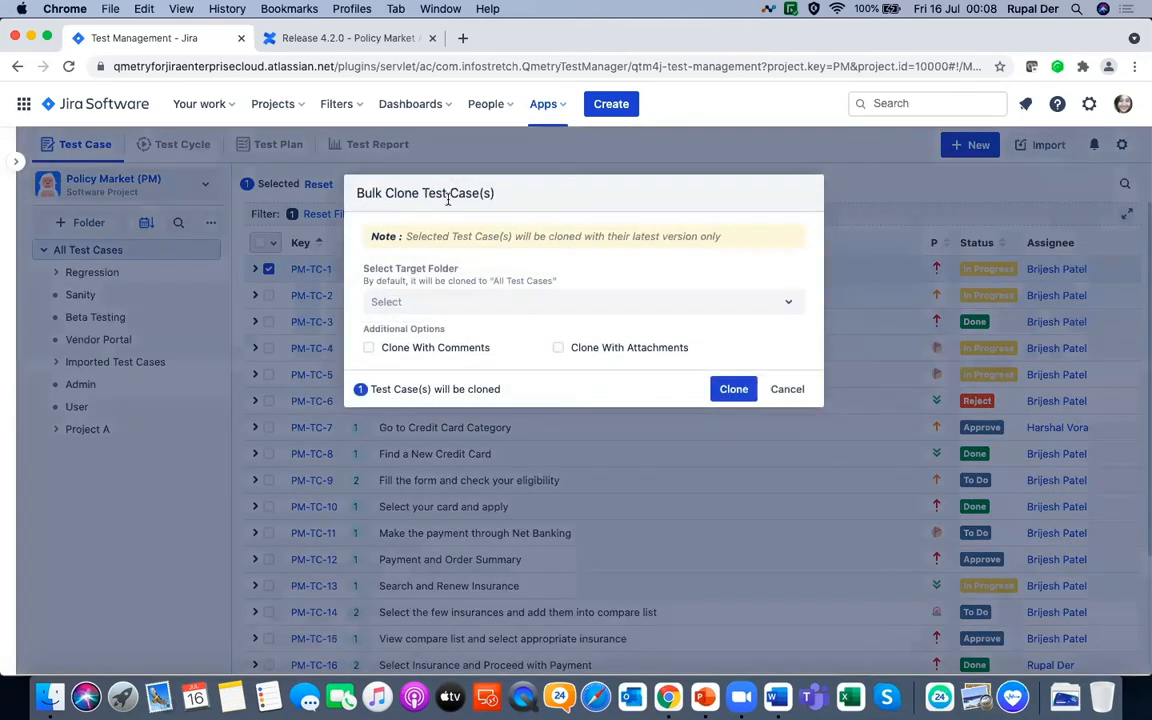
click(786, 390)
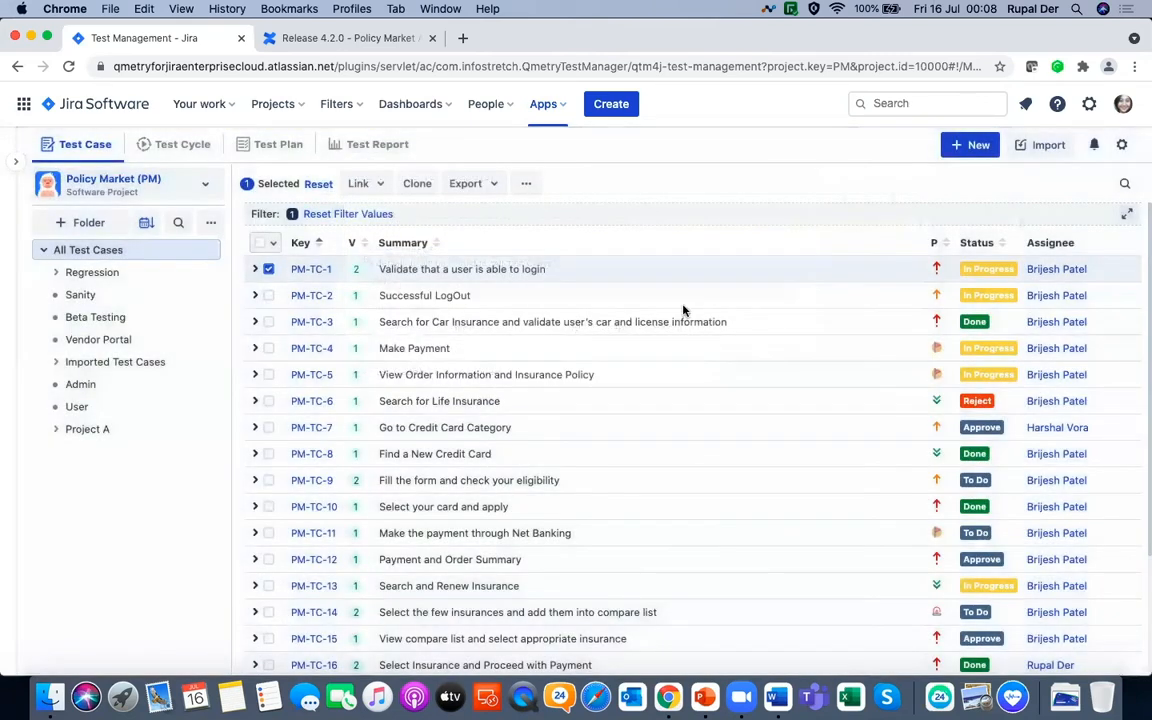
View the additional bulk actions and the export options for the selected test case
click(527, 187)
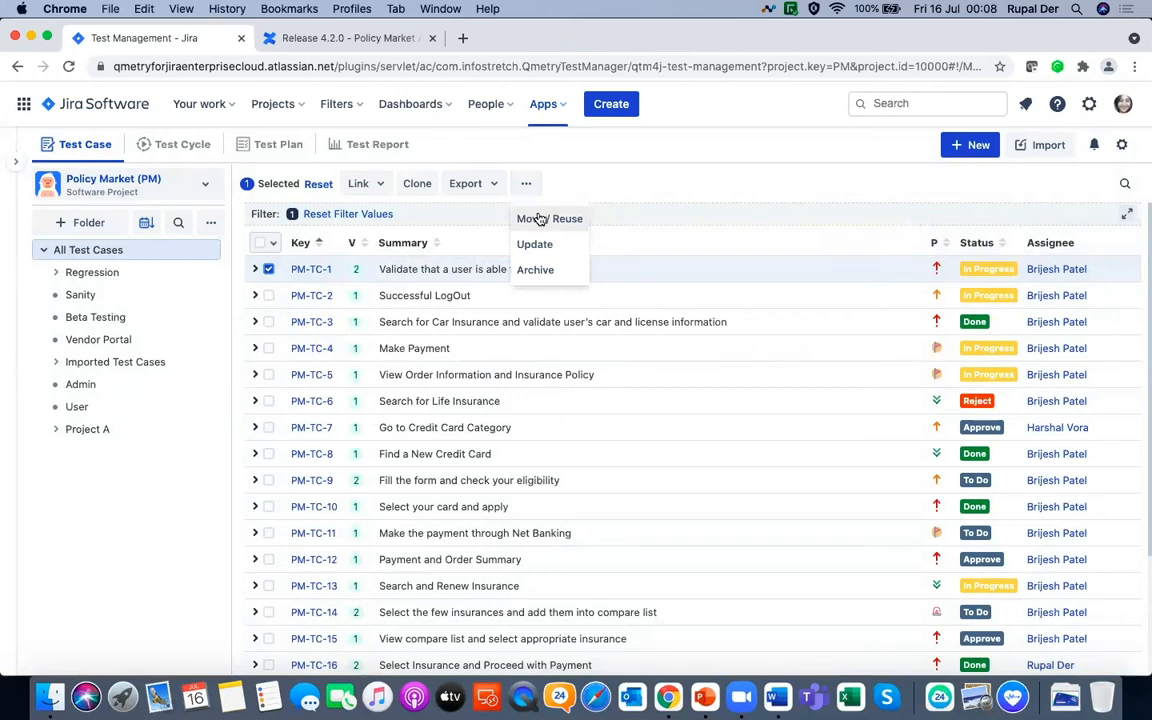
click(494, 185)
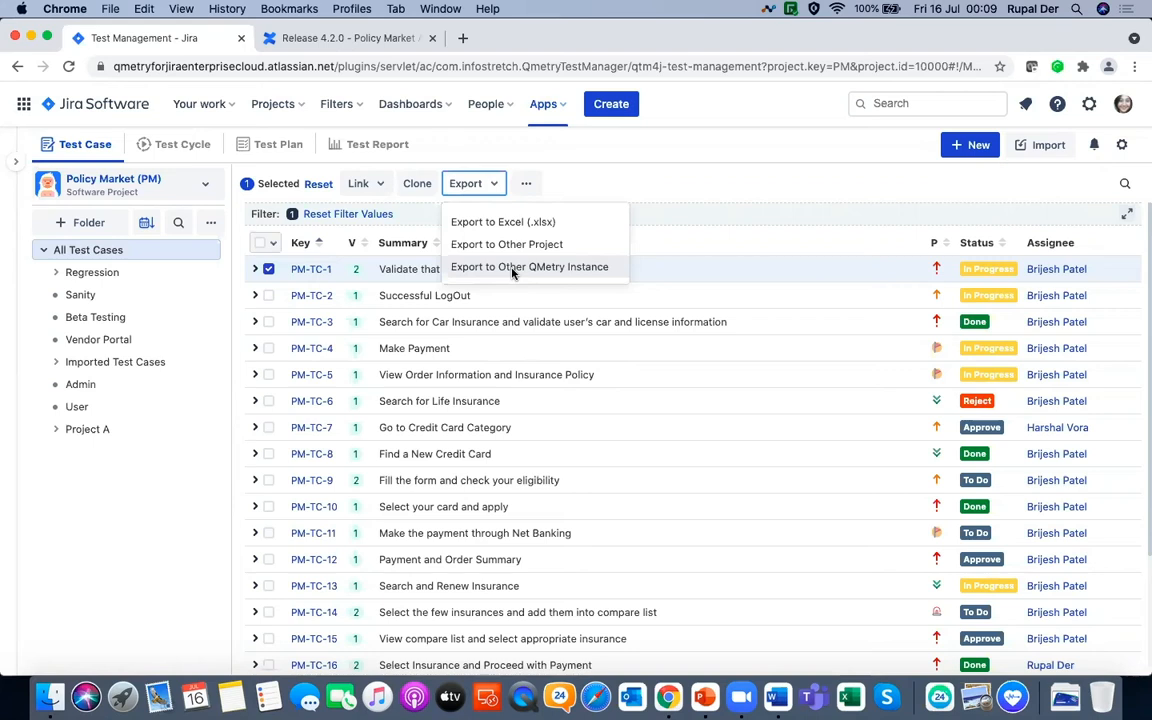
click(597, 165)
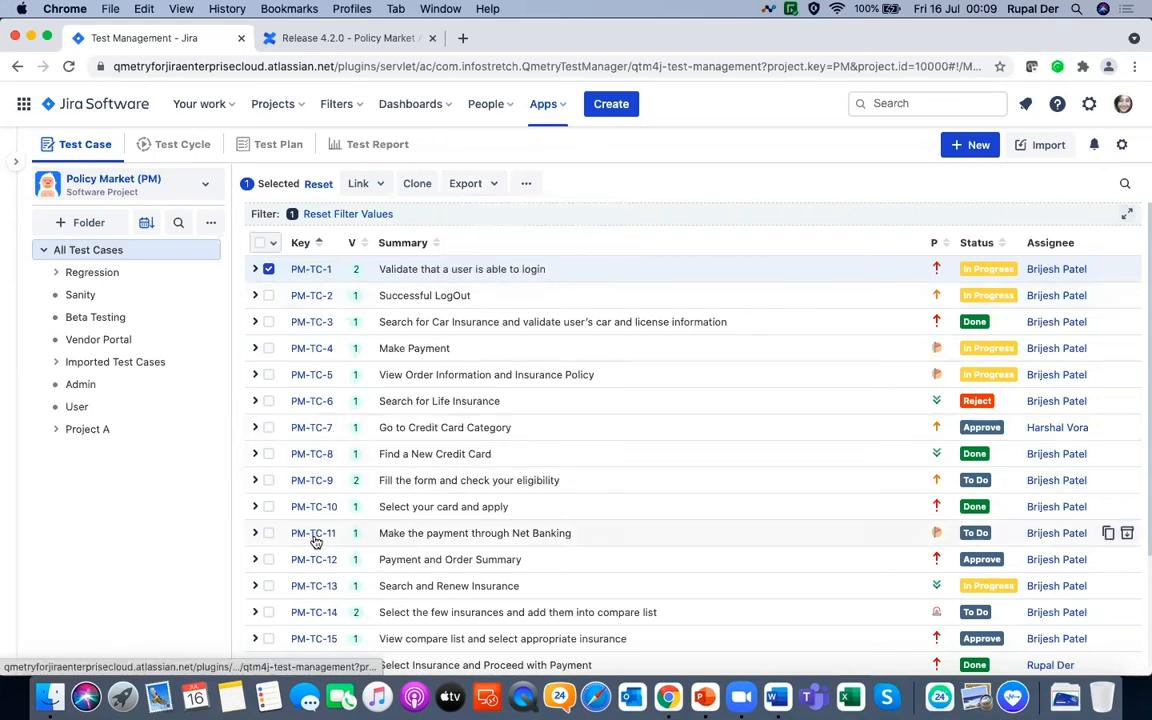
Open test case PM-TC-17, show its steps and expand the Parameters section
click(316, 612)
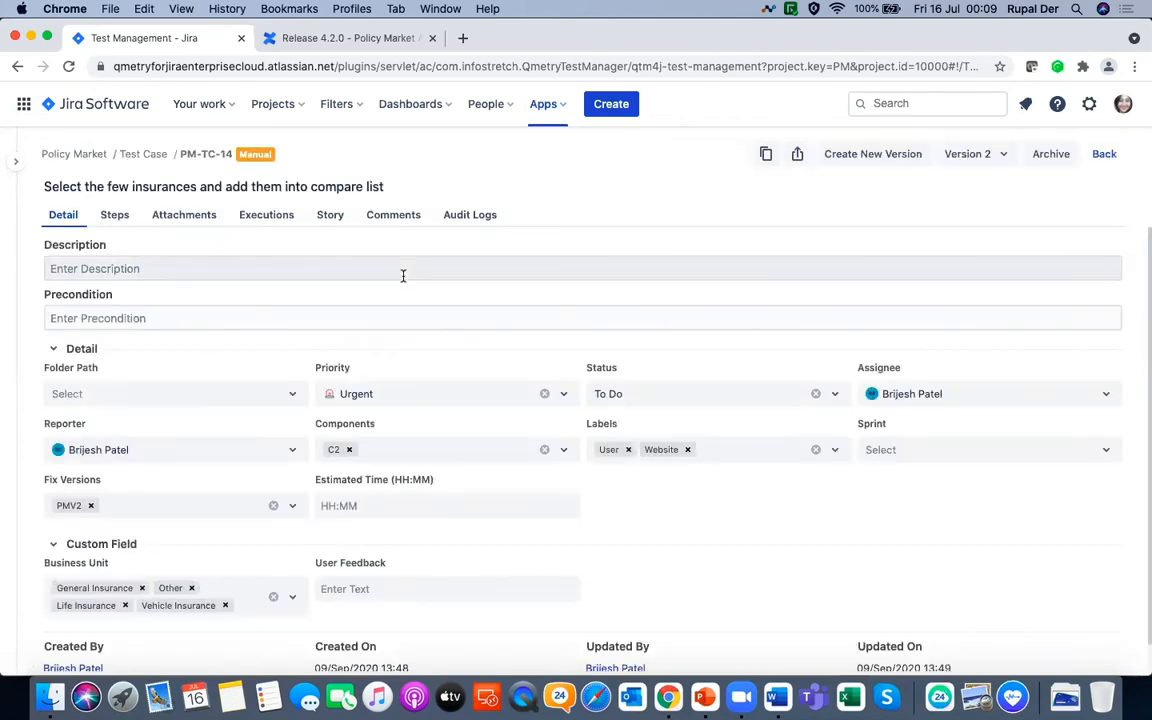
click(71, 157)
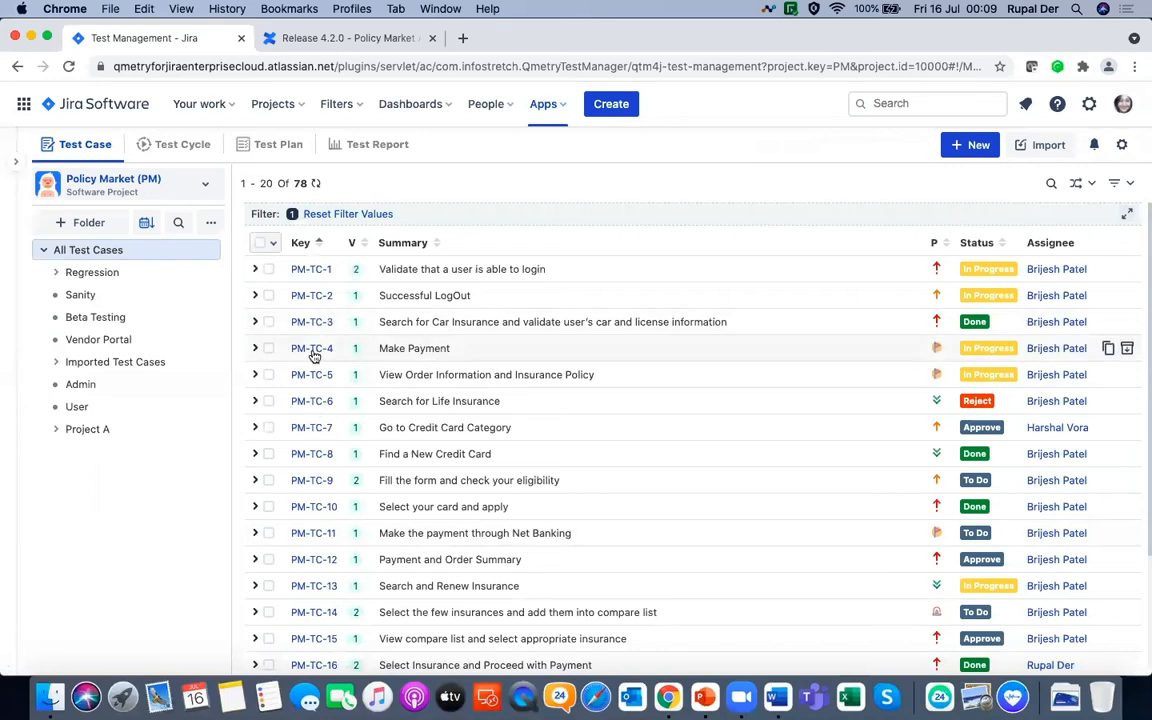
scroll(318, 620, down, 2)
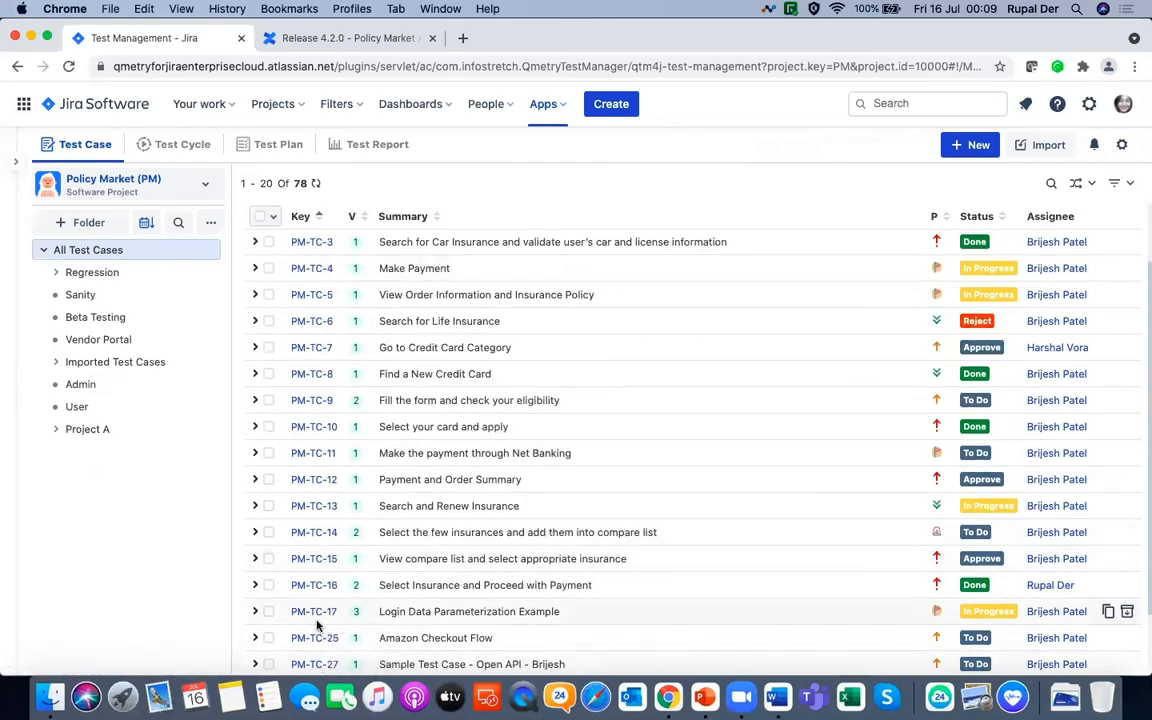
click(318, 611)
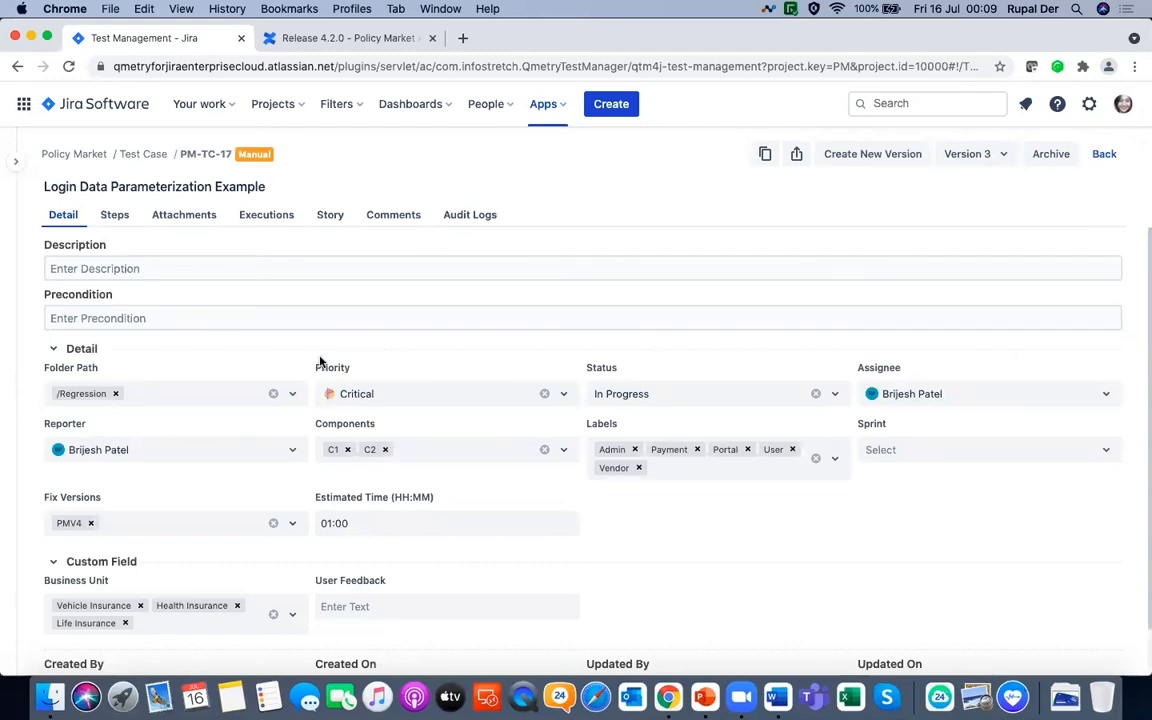
click(114, 216)
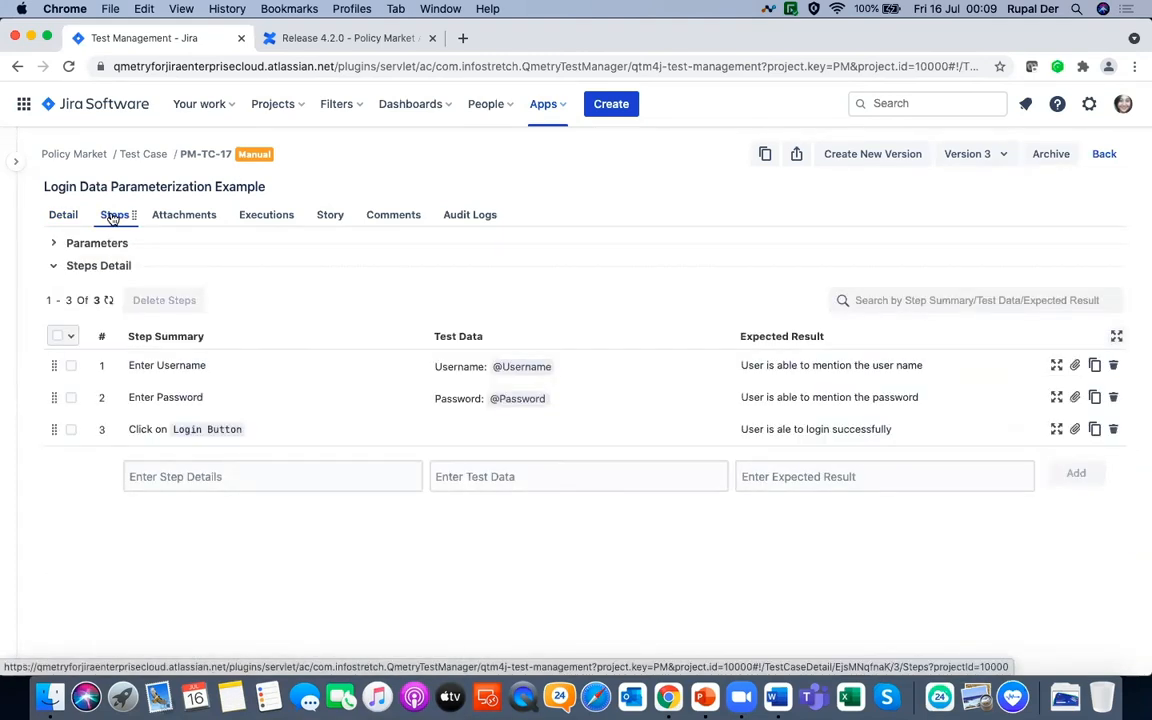
click(55, 244)
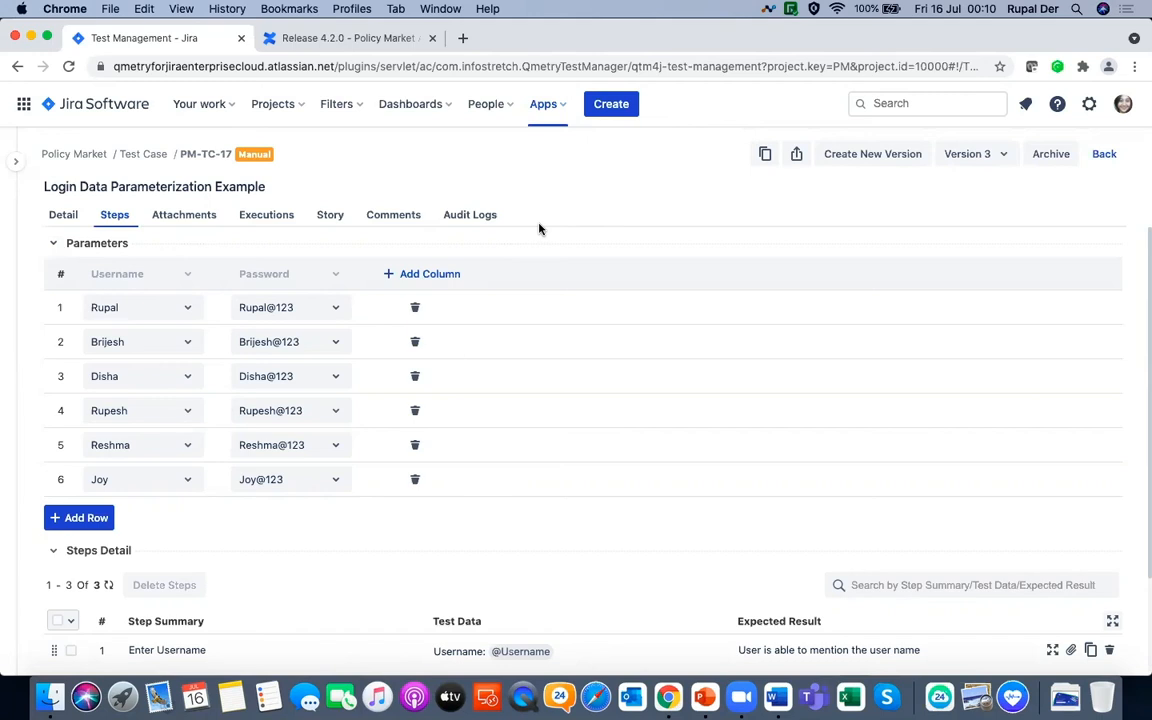
Examine how the Username and Password parameters relate to the steps of PM-TC-17, and check its attachments
scroll(375, 541, down, 2)
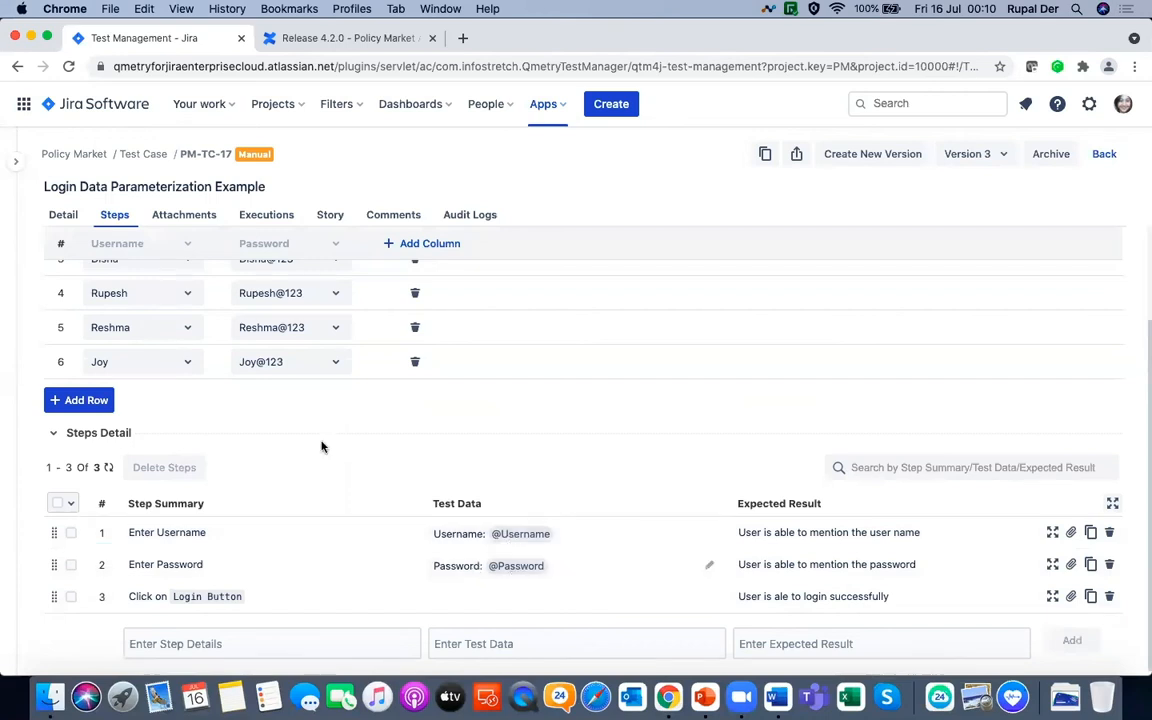
scroll(315, 435, up, 2)
scroll(315, 435, up, 1)
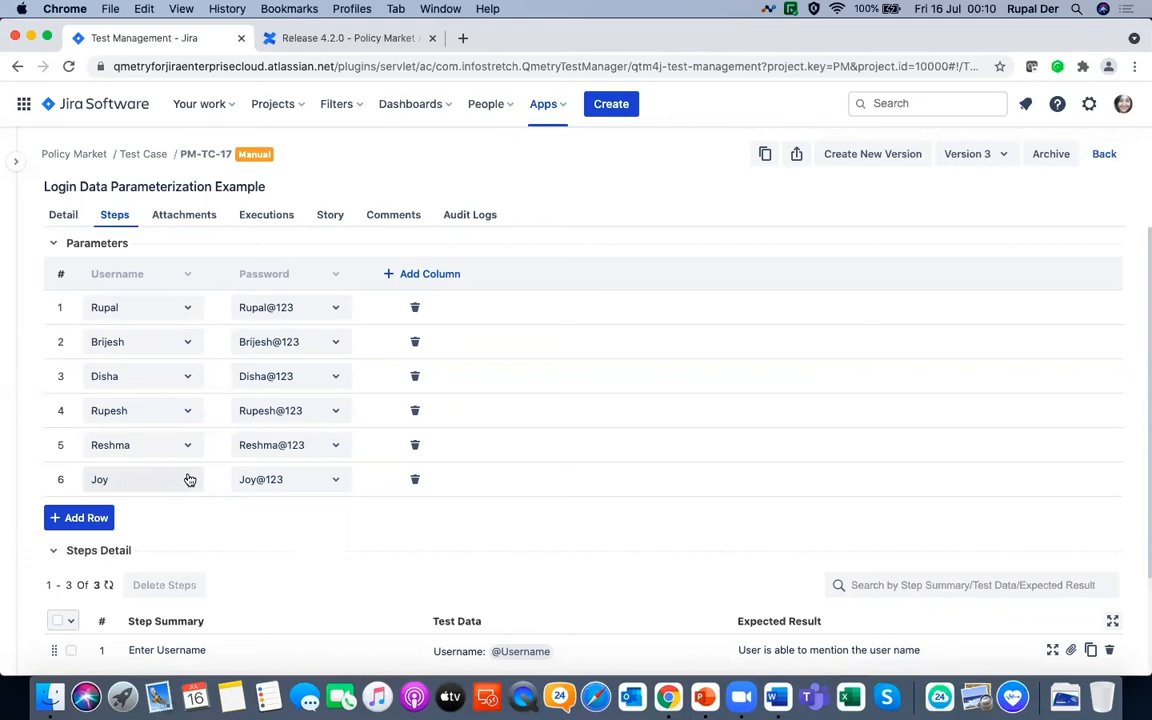
scroll(211, 532, down, 3)
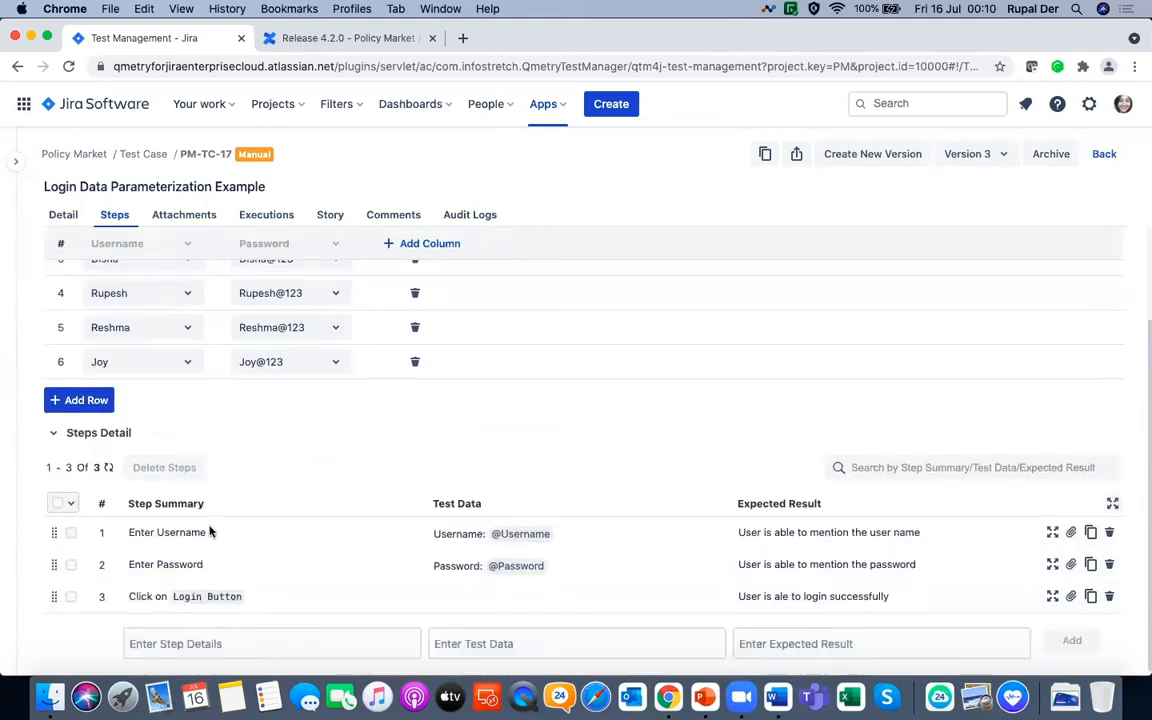
scroll(211, 532, up, 3)
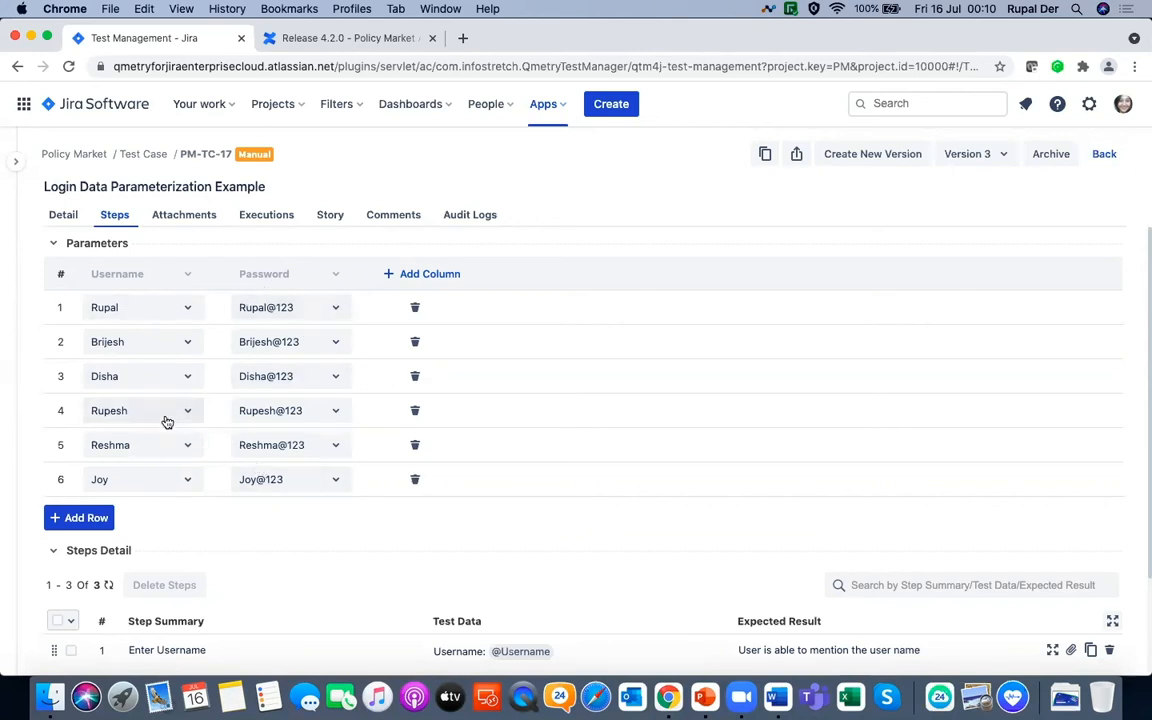
scroll(184, 510, down, 3)
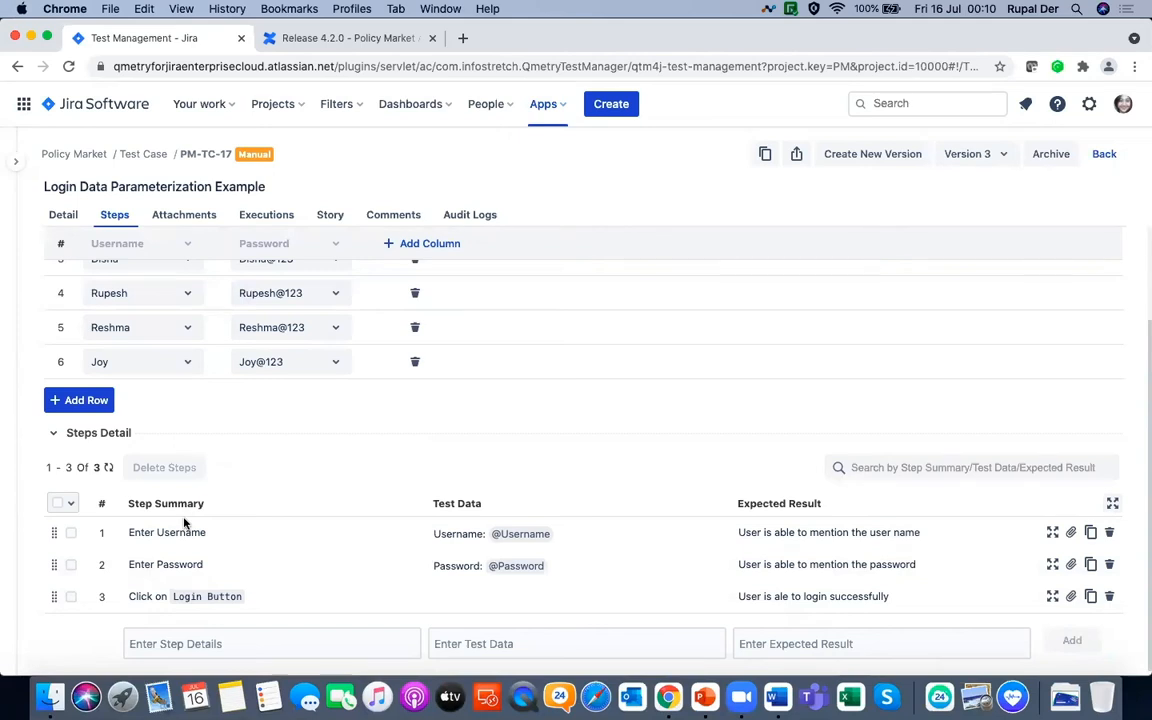
scroll(184, 521, up, 3)
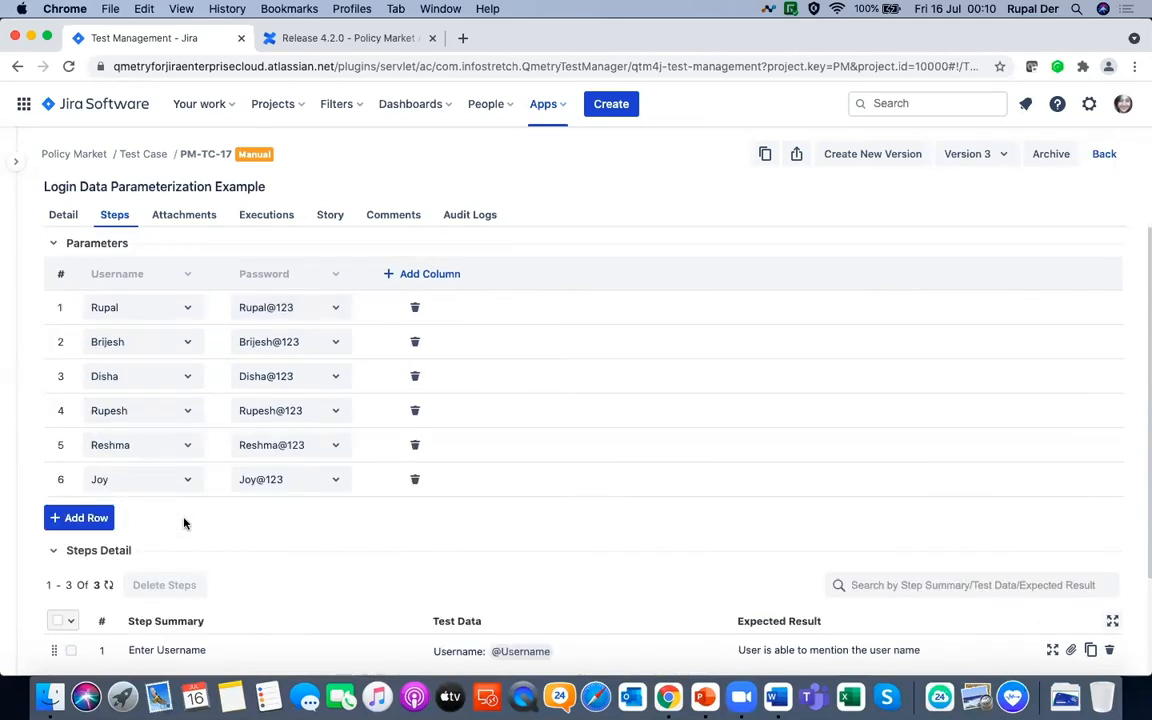
click(187, 218)
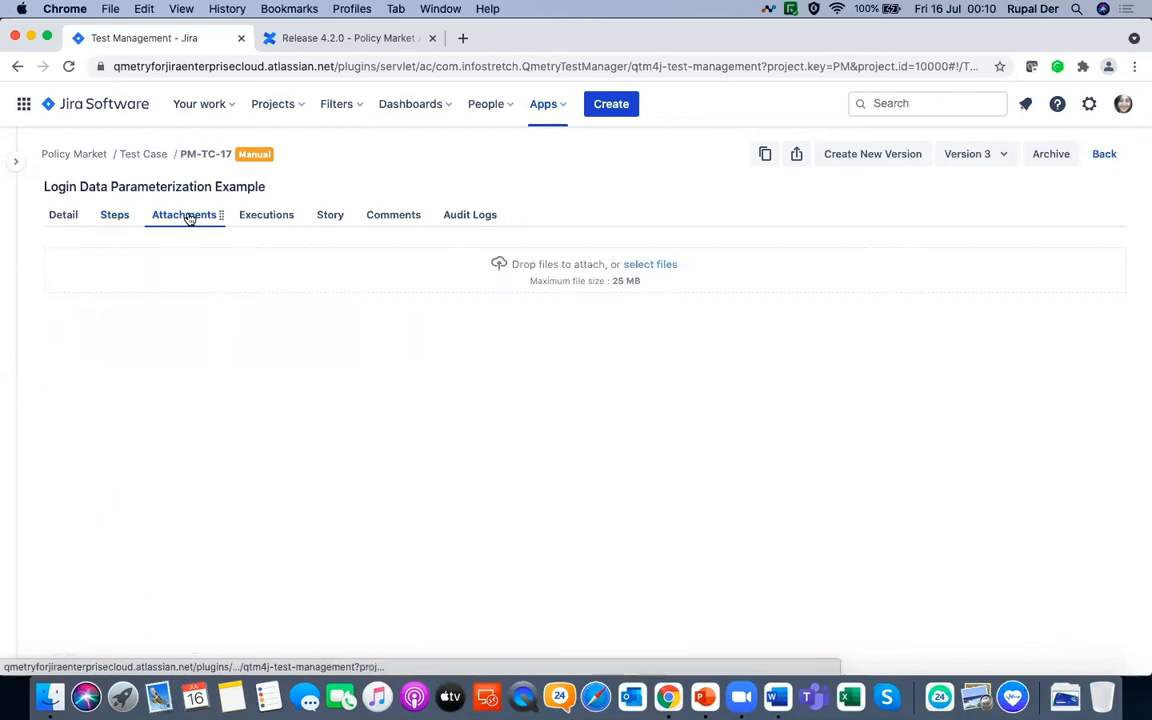
Post a comment on PM-TC-17 mentioning the colleague who left the existing comment, with the text "Tier II to look into the issue of 404"
click(381, 216)
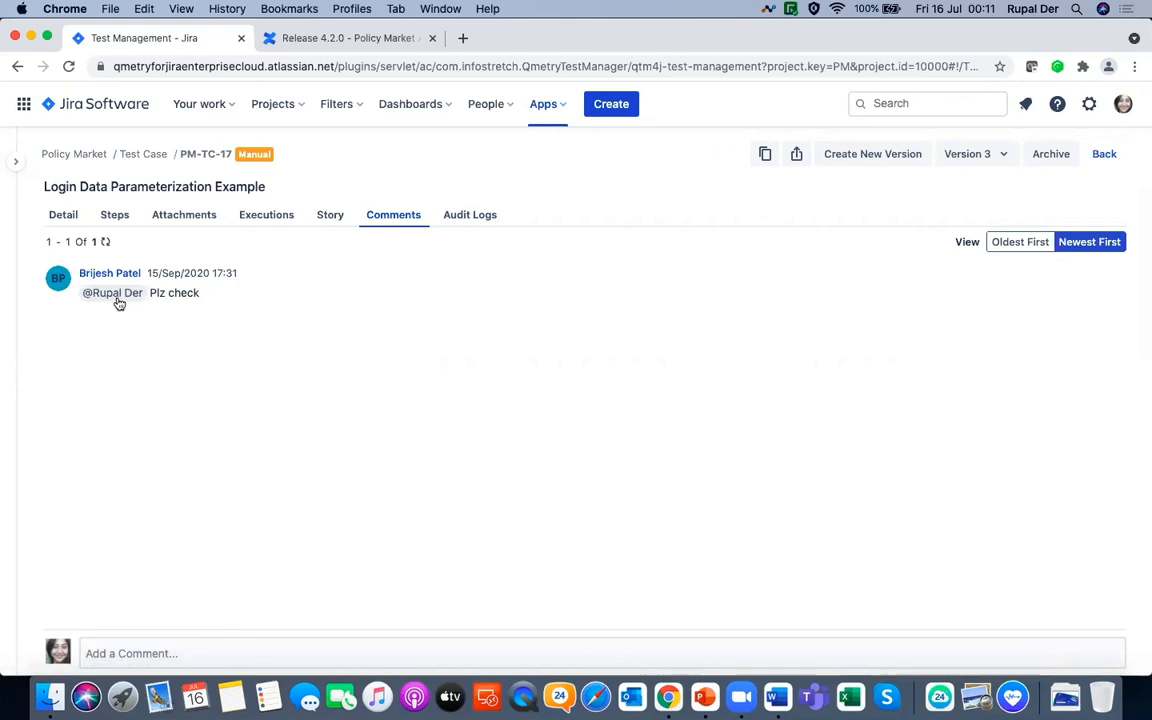
click(124, 650)
text(@brije)
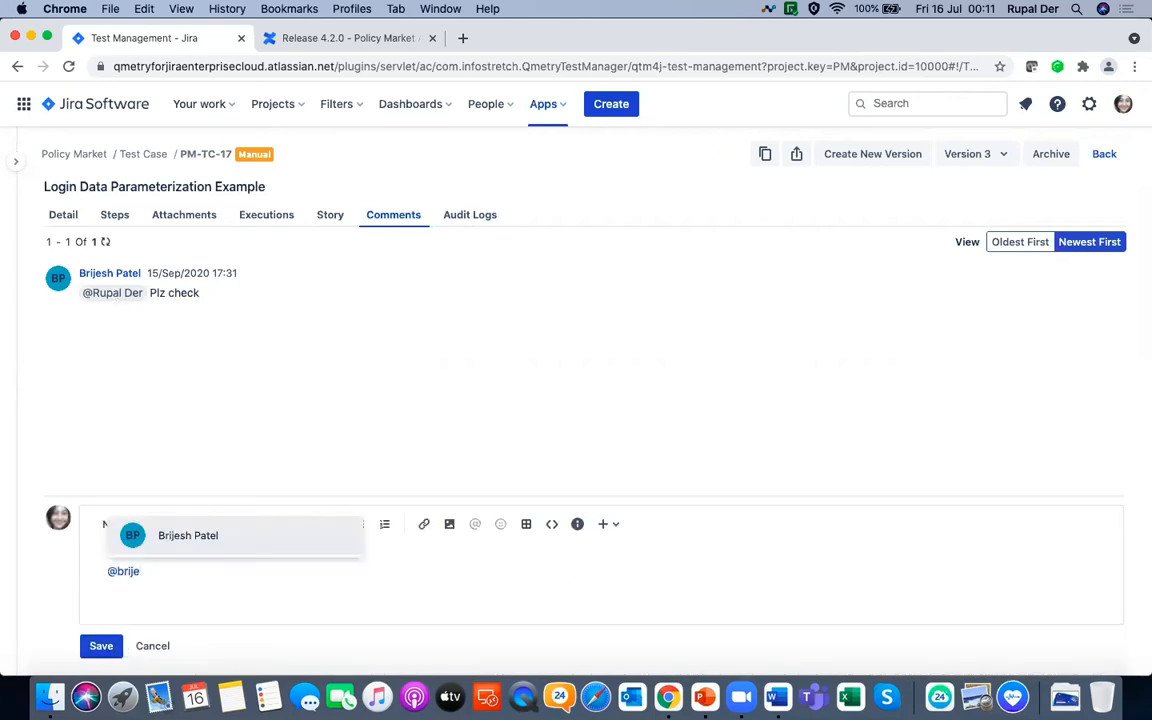
key(Return)
text(Tier II to lo)
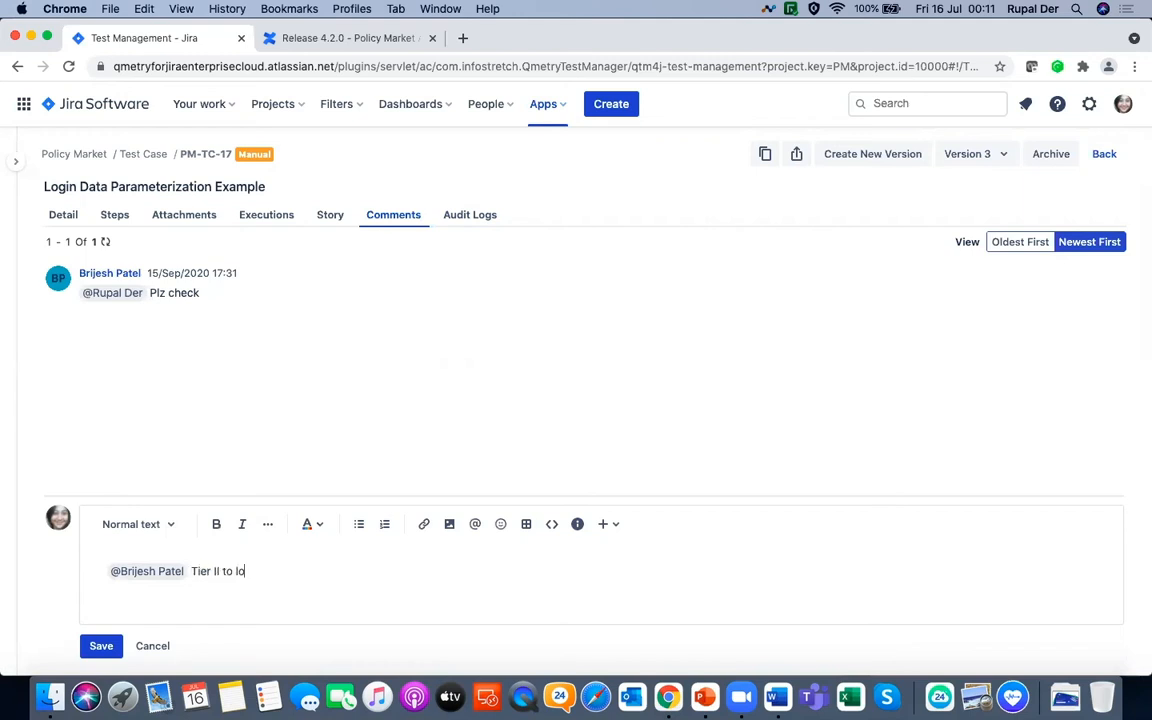
text(ok into the issue of 404)
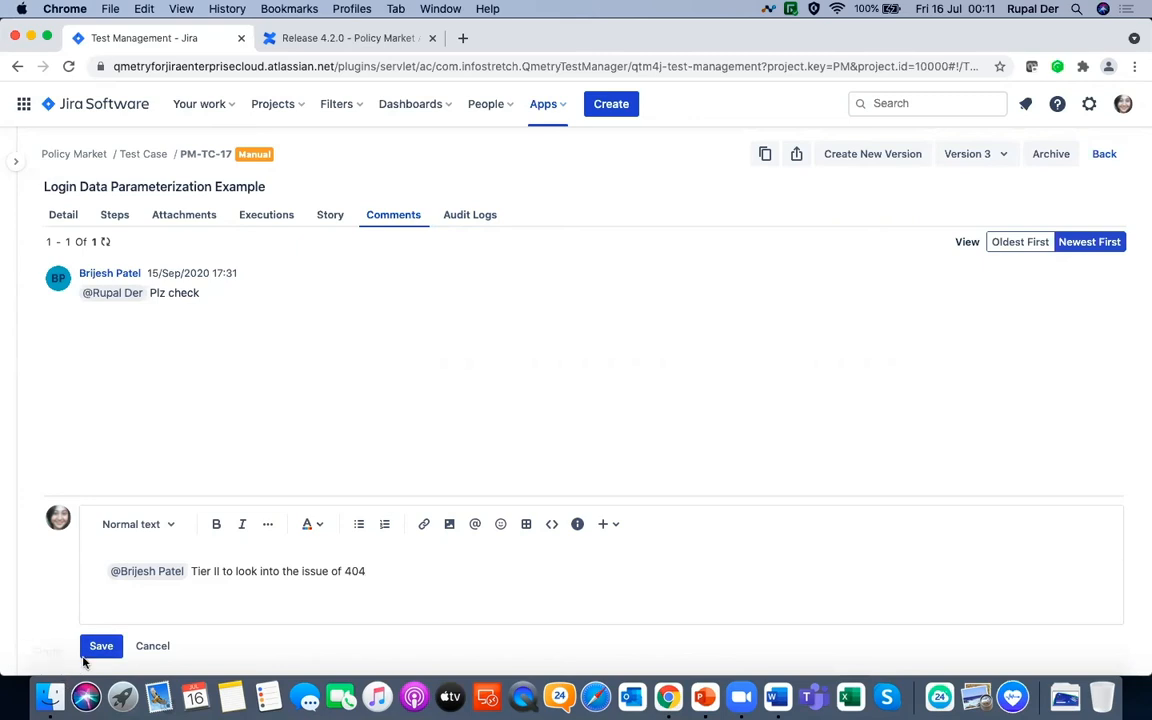
click(98, 647)
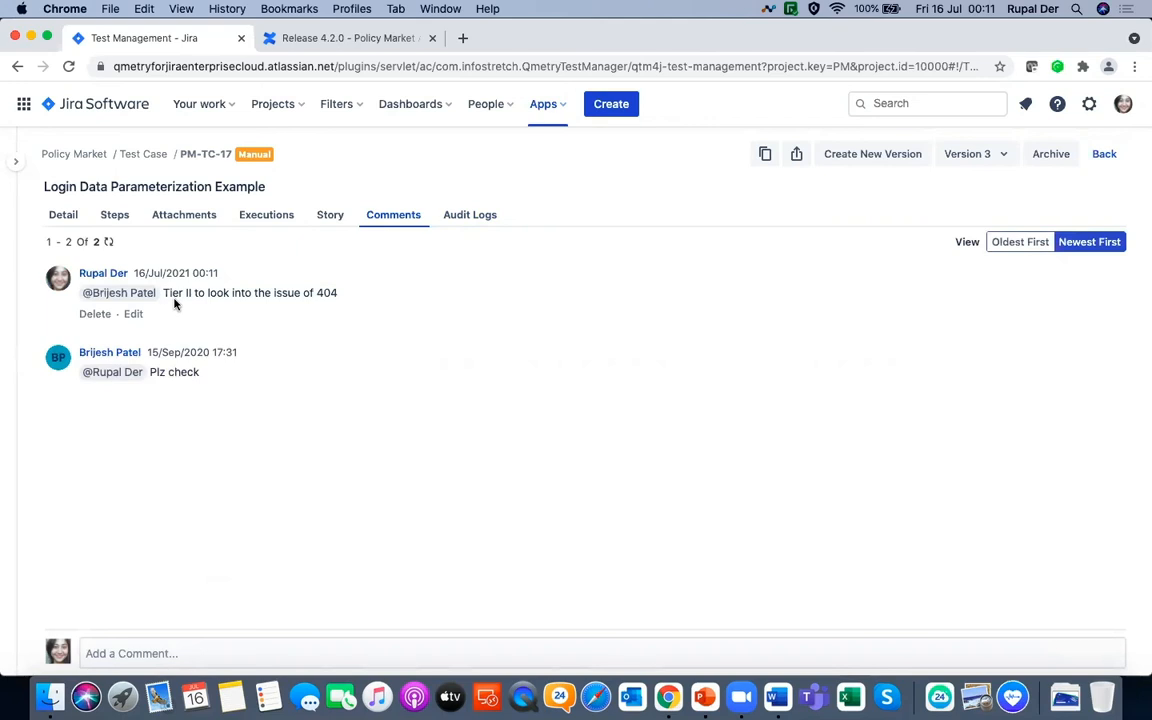
Leave the test case for the test cycles and show the contents of the Beta Testing folder
click(149, 160)
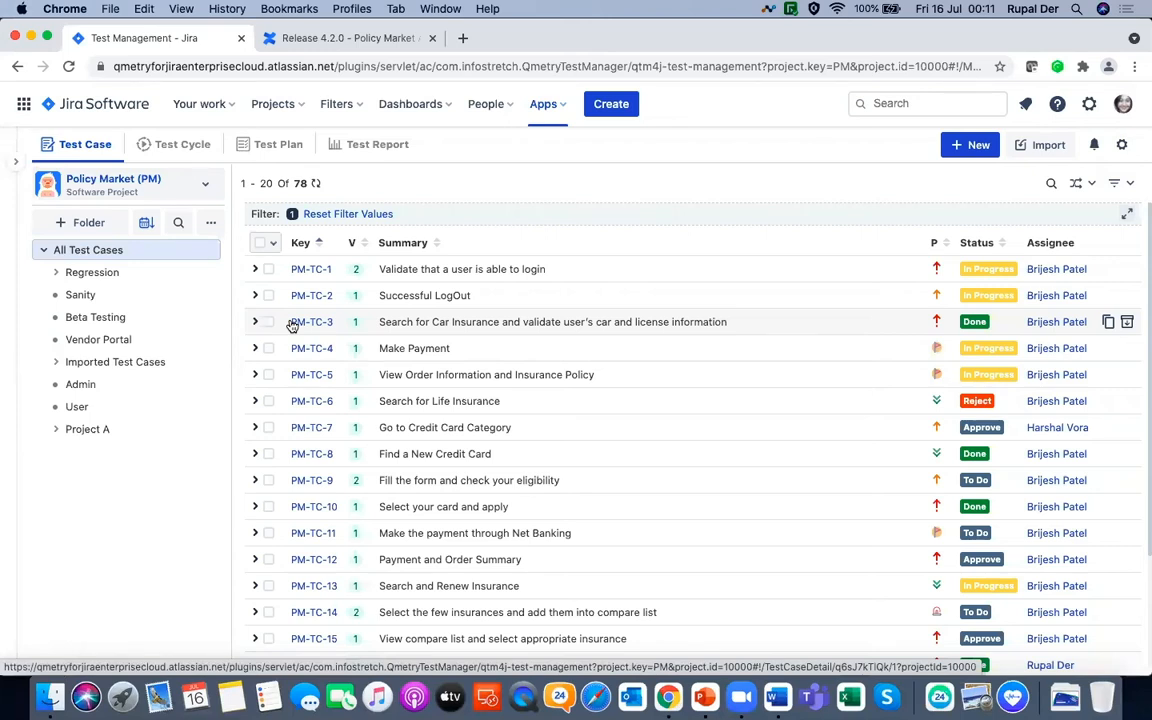
click(183, 146)
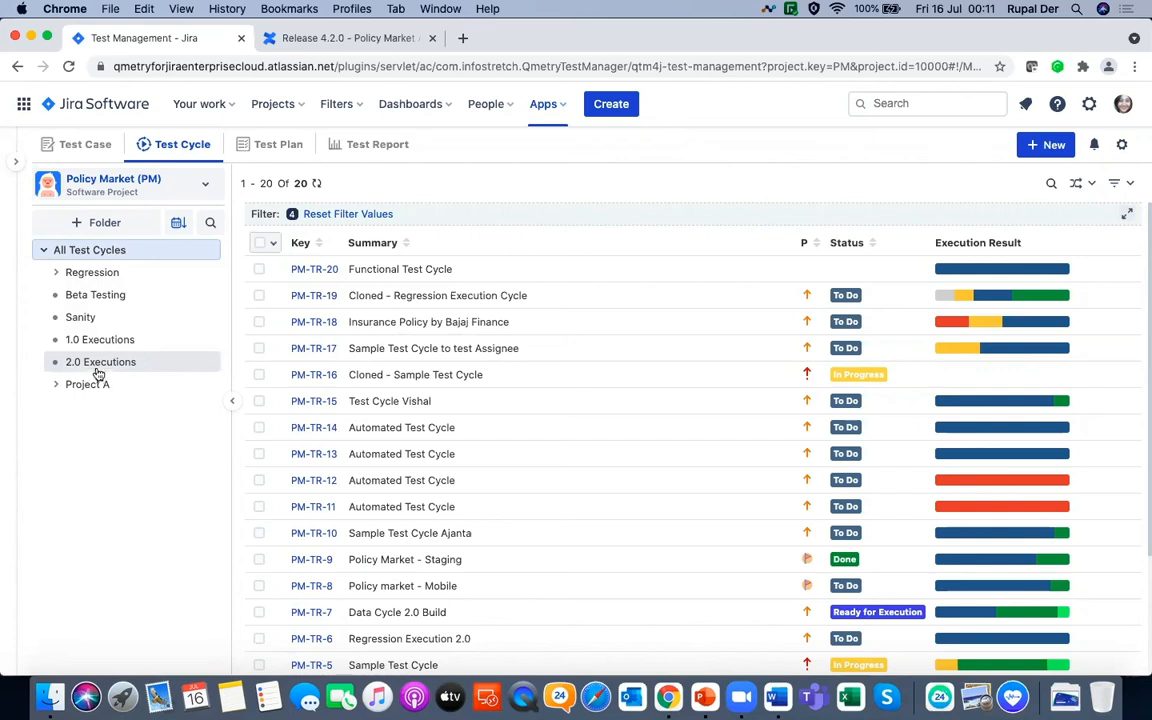
click(110, 302)
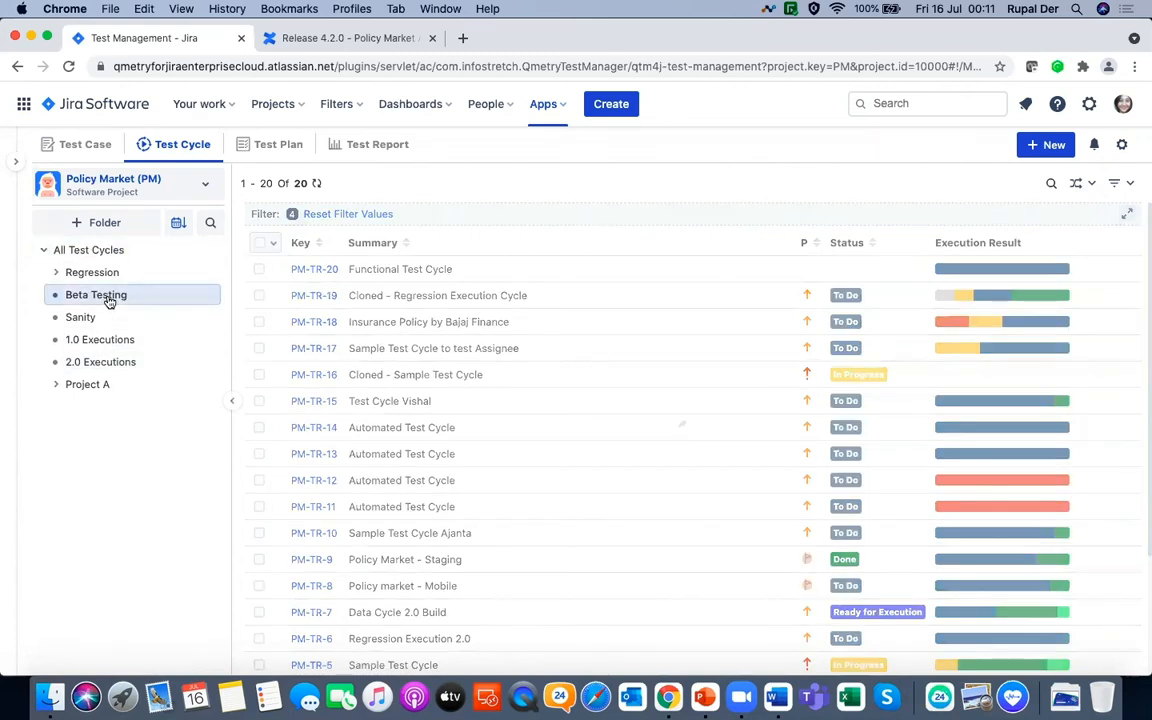
View the actions available for the Regression folder, dismiss them and list all test cycles
right_click(110, 272)
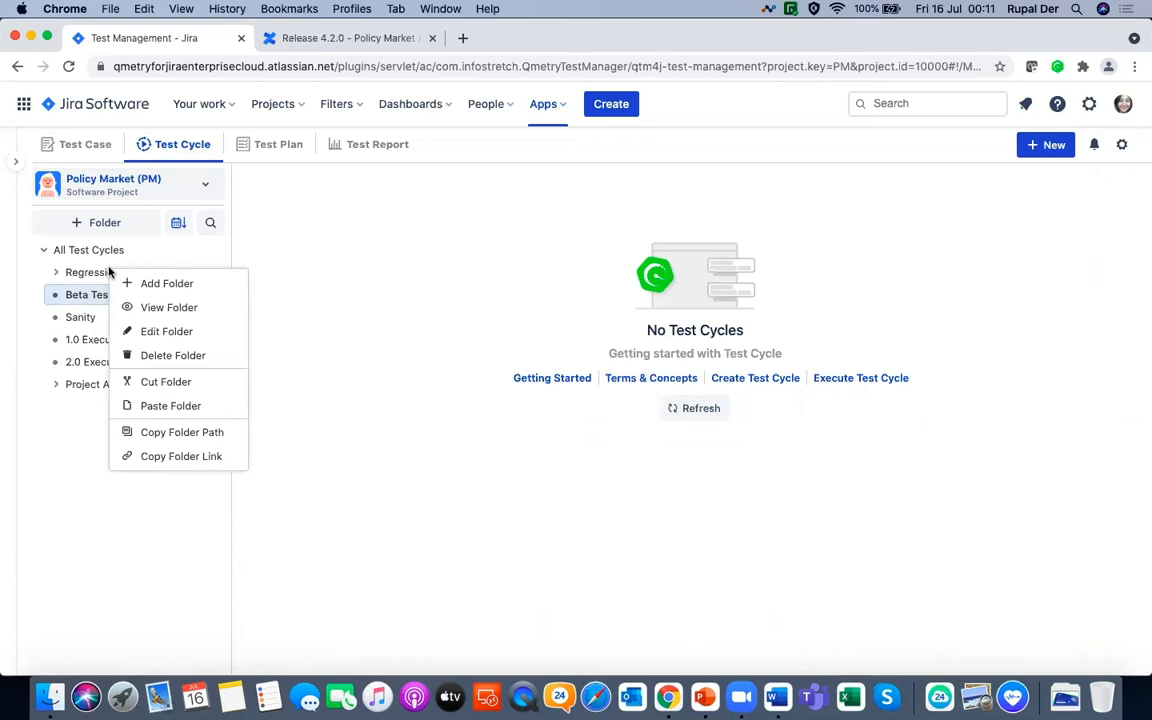
click(57, 424)
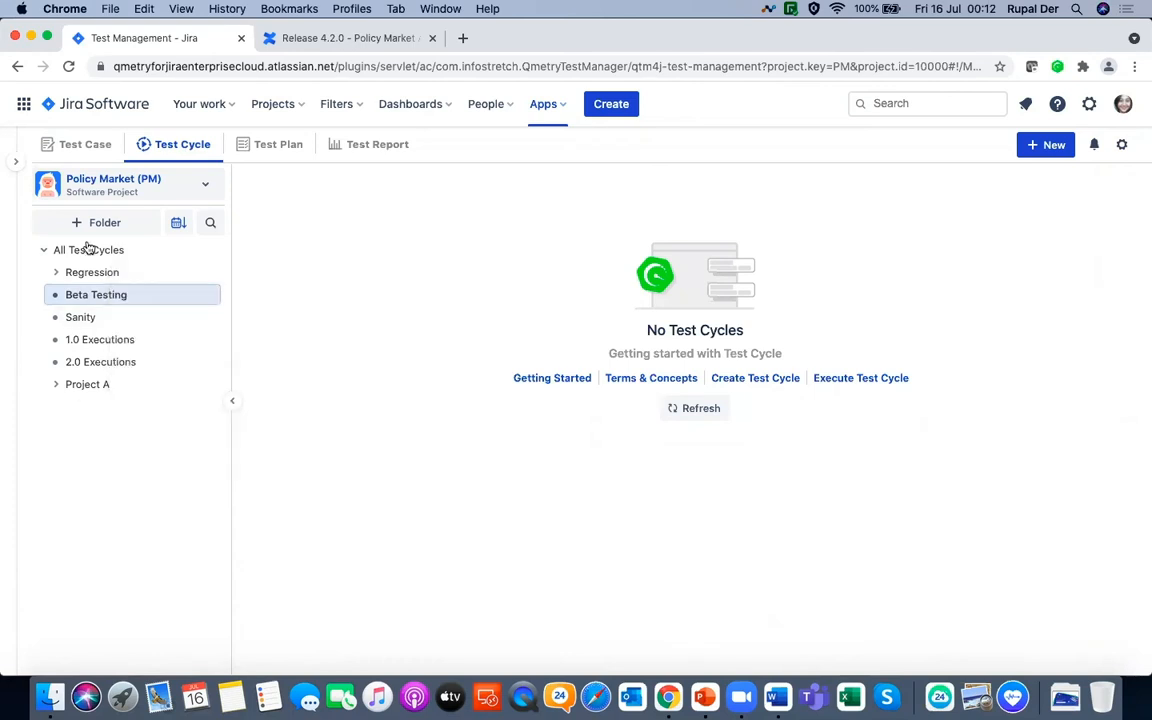
click(89, 250)
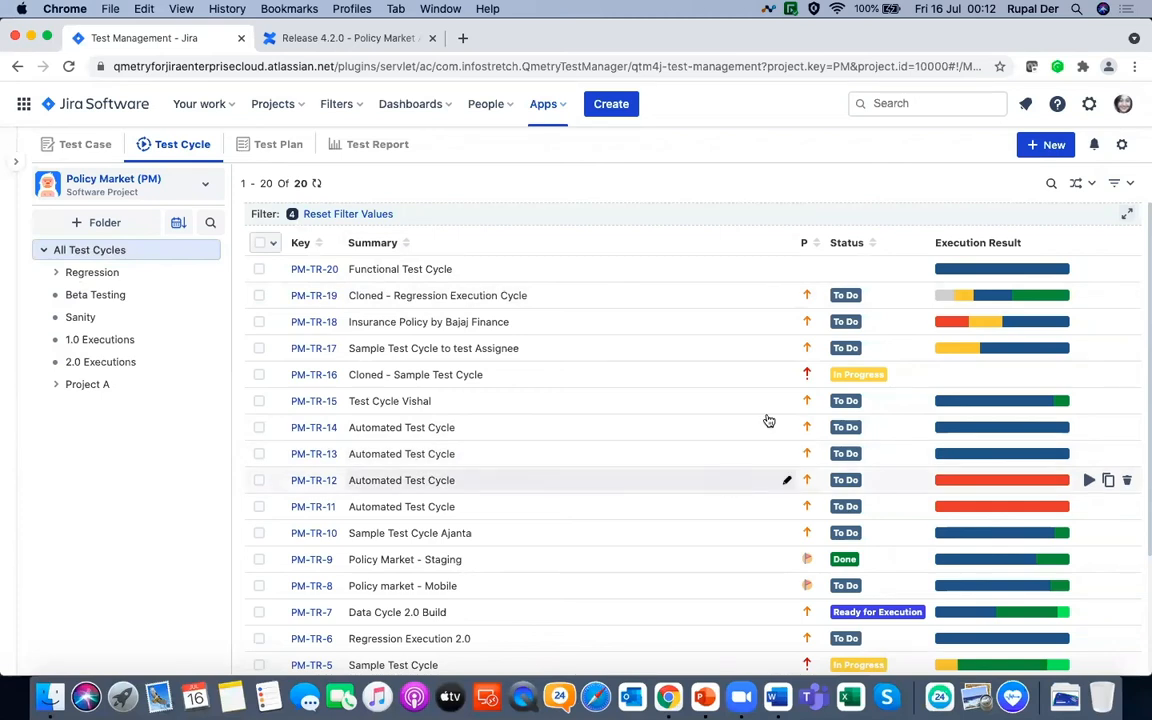
View the filter fields available for test cycles and close them without changing any
mouse_move(977, 352)
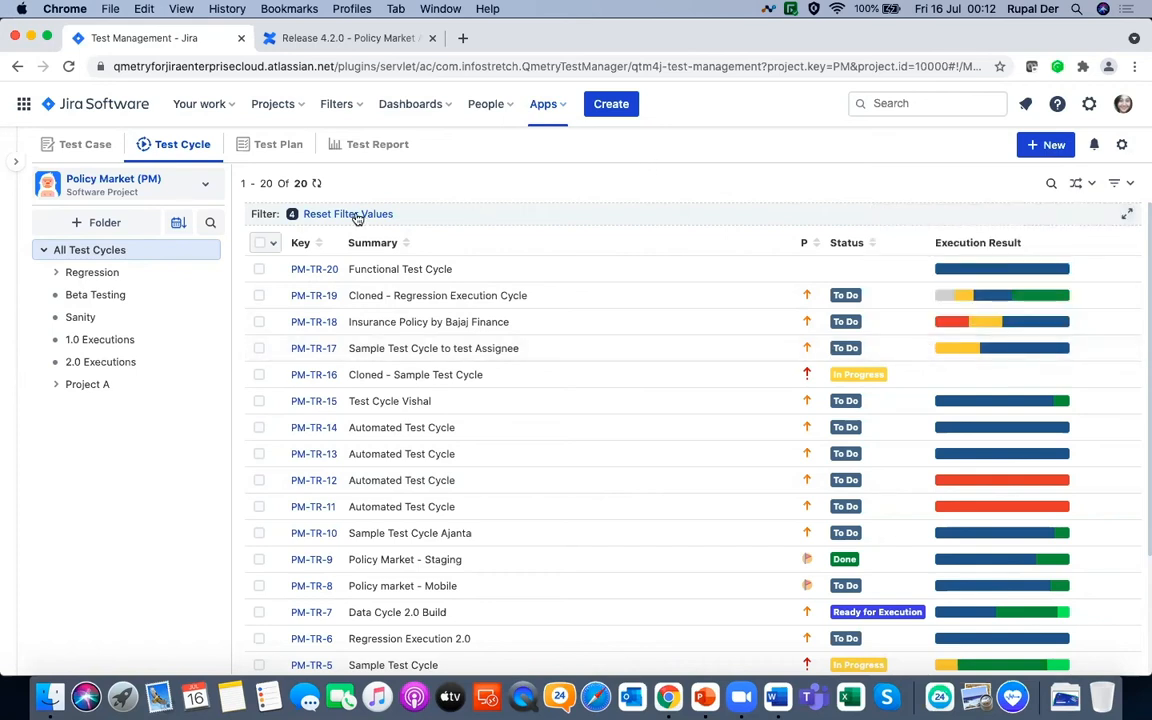
click(1119, 187)
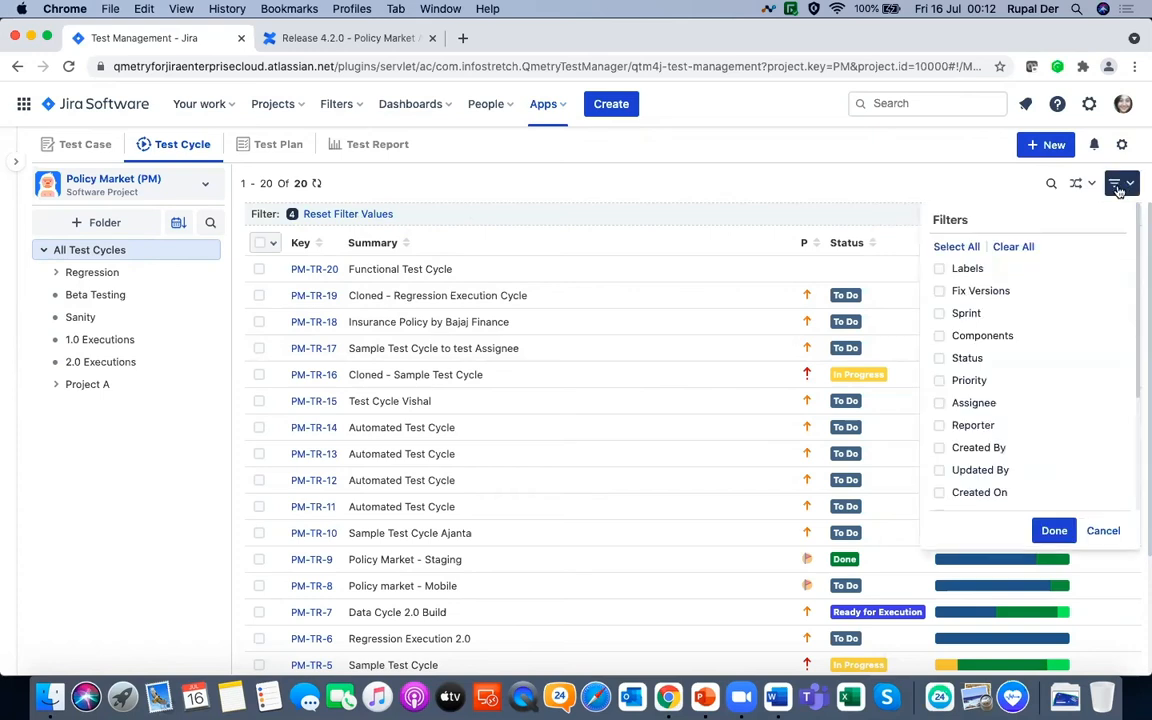
click(916, 180)
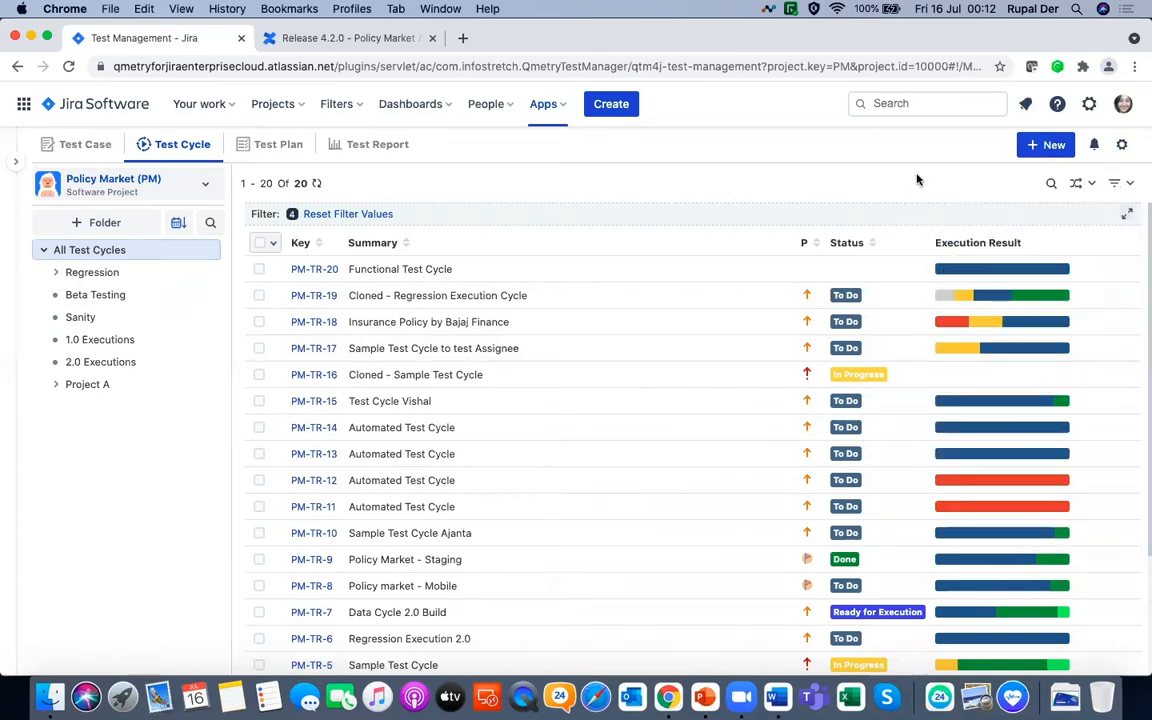
Sort the test cycles by key in ascending order and show the test cases linked to PM-TR-4
click(318, 246)
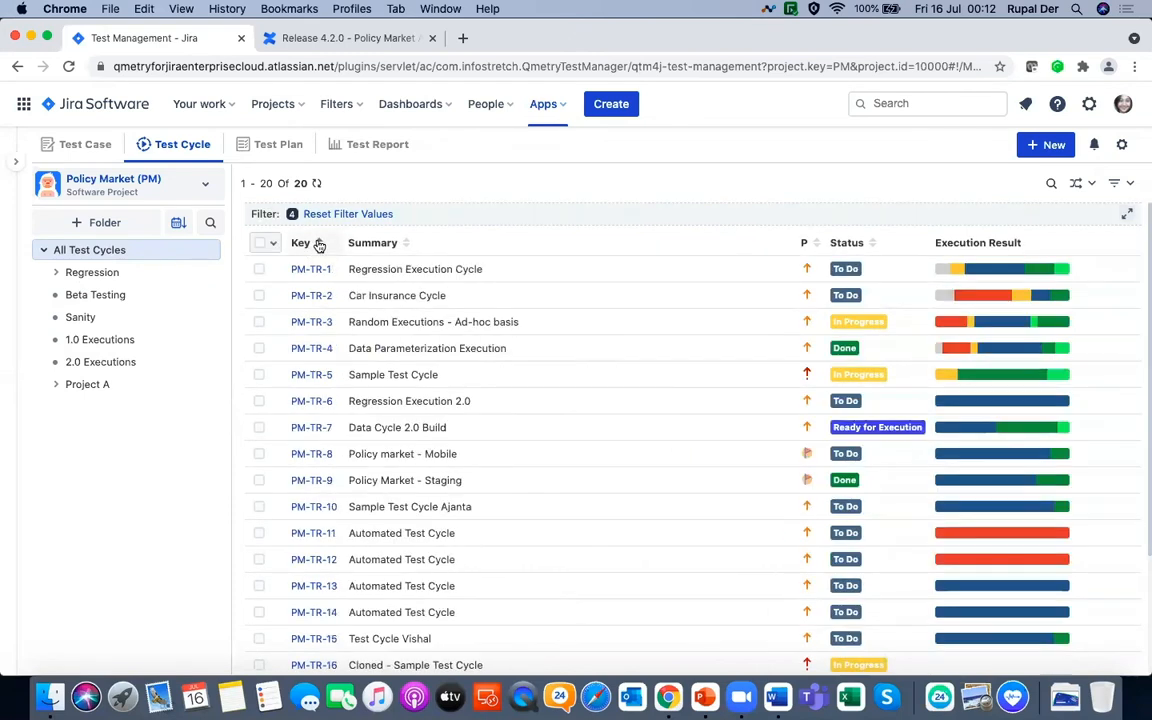
click(310, 349)
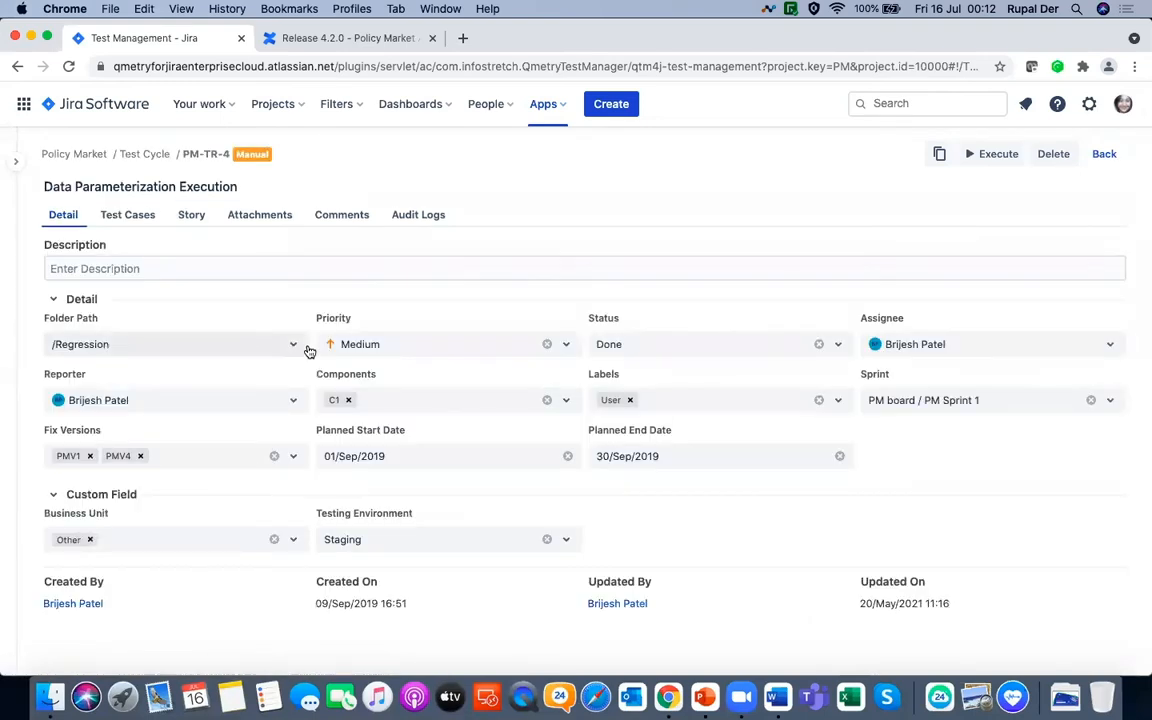
click(125, 218)
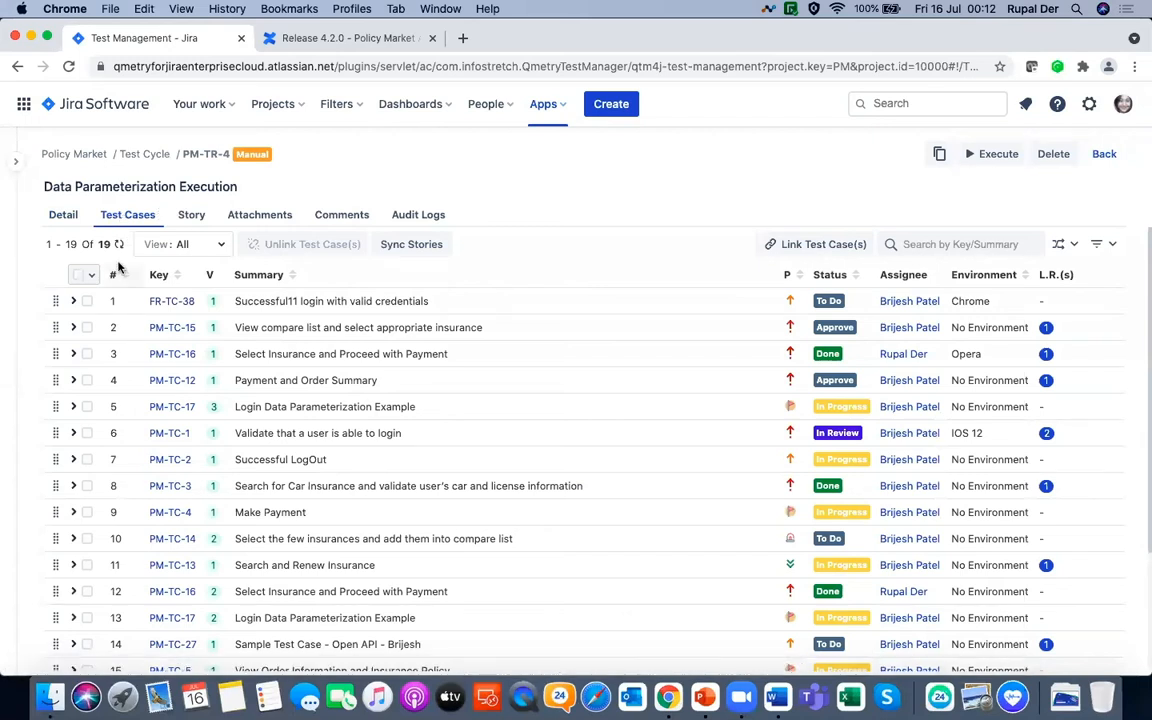
Review the Link Test Case(s) options, view the selectable projects, reset the filter values and cancel without linking
click(780, 244)
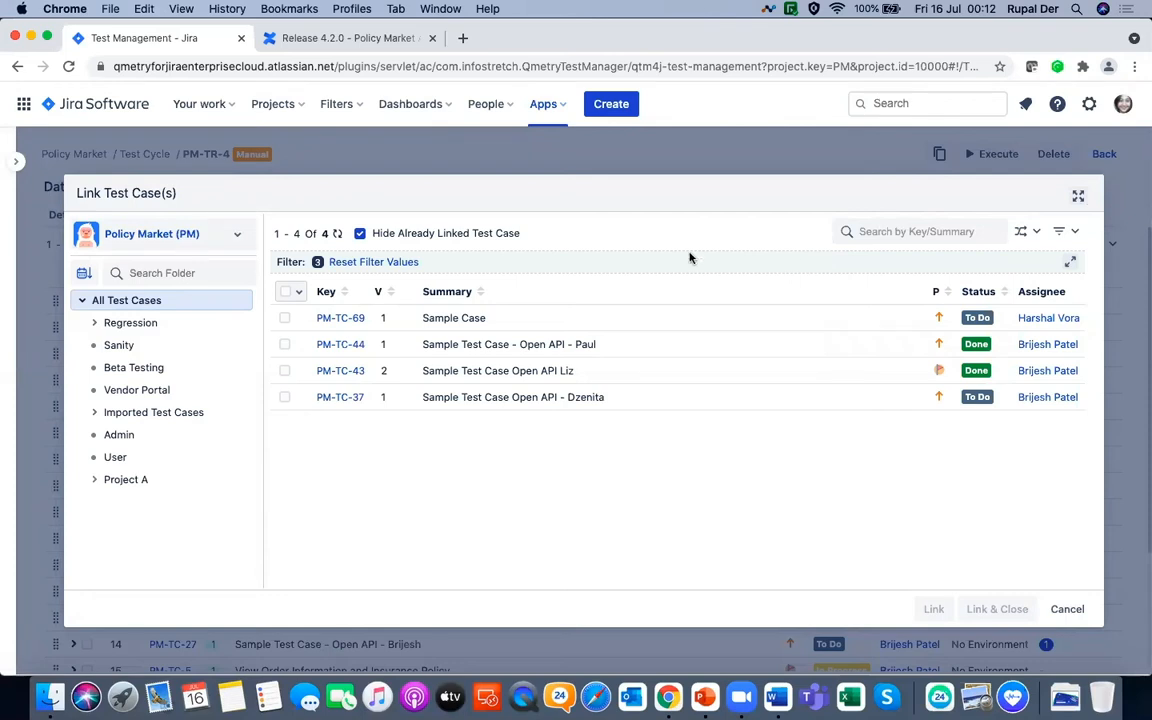
click(239, 238)
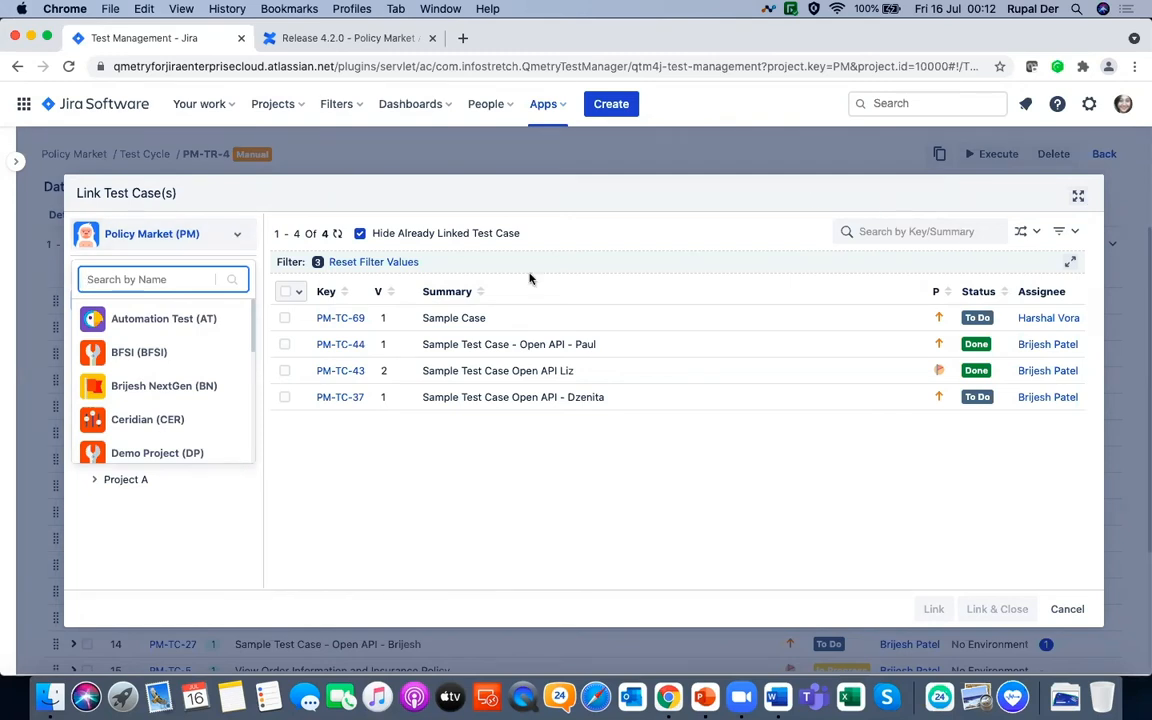
click(394, 261)
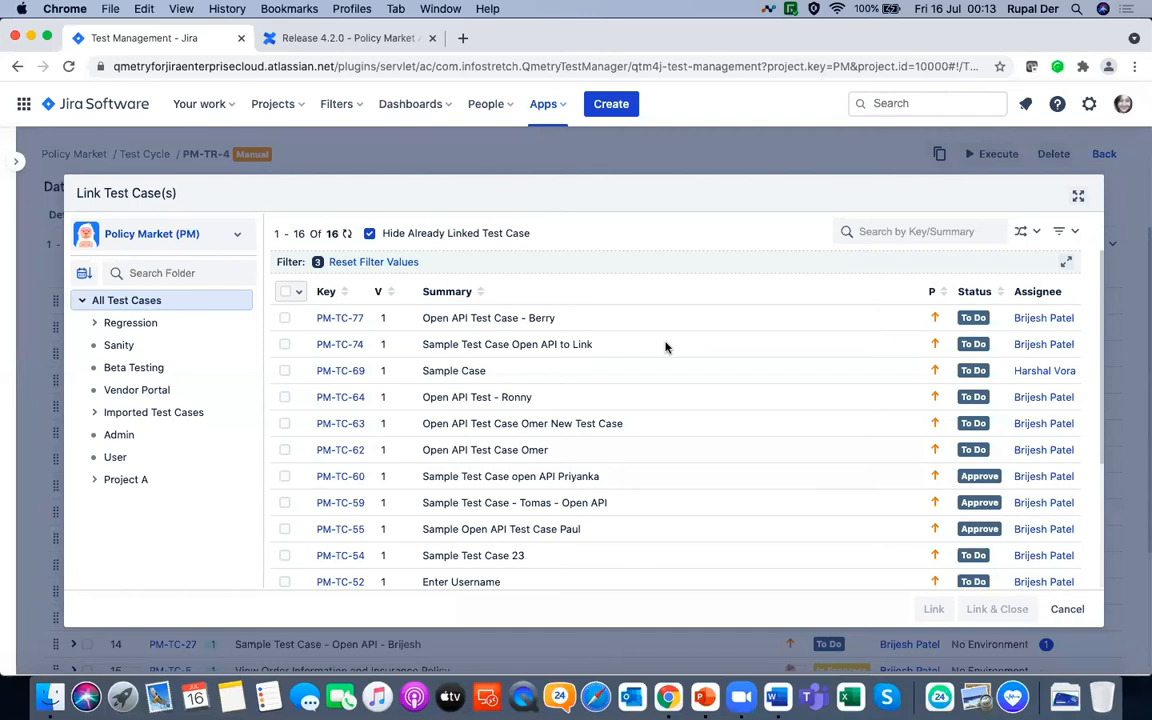
click(1067, 609)
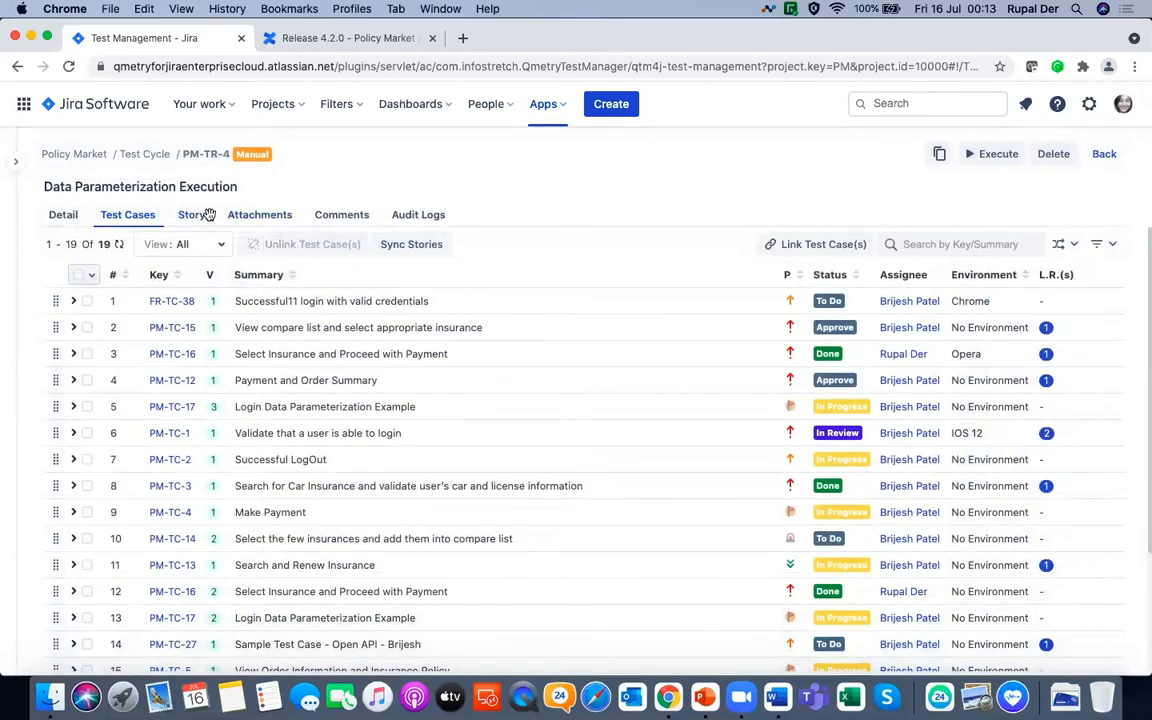
View the stories of PM-TR-4, review the project choices and JQL search for linking stories, and cancel without linking
click(193, 218)
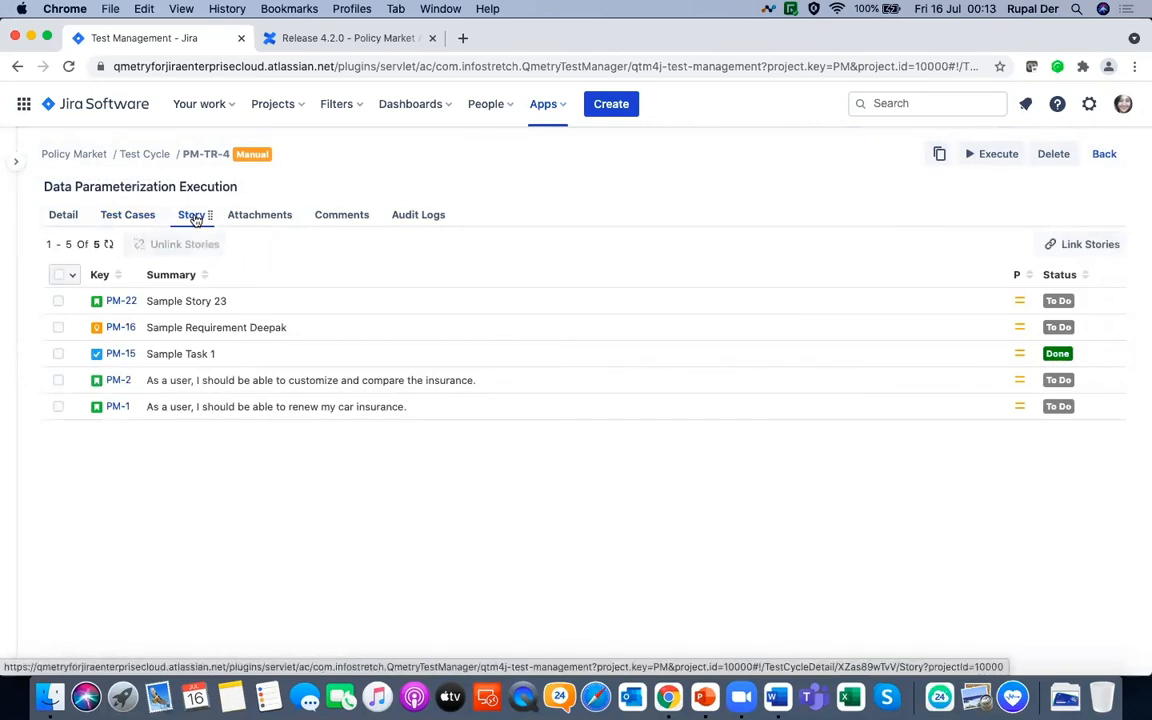
click(1050, 245)
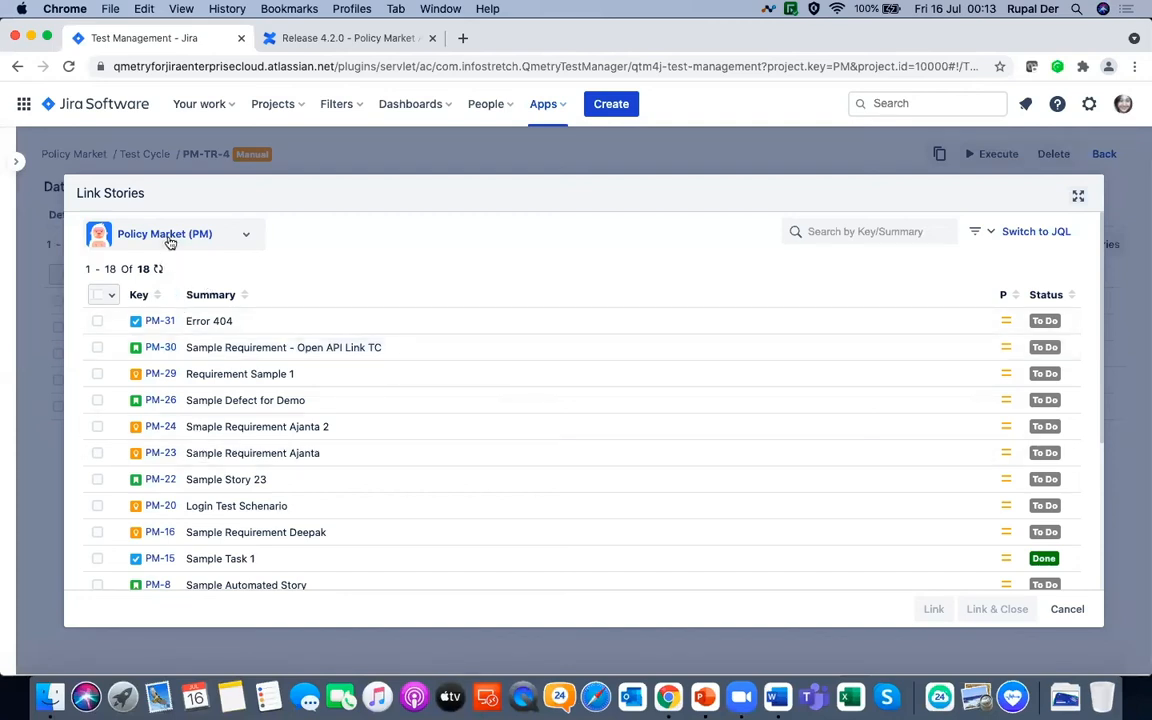
click(246, 236)
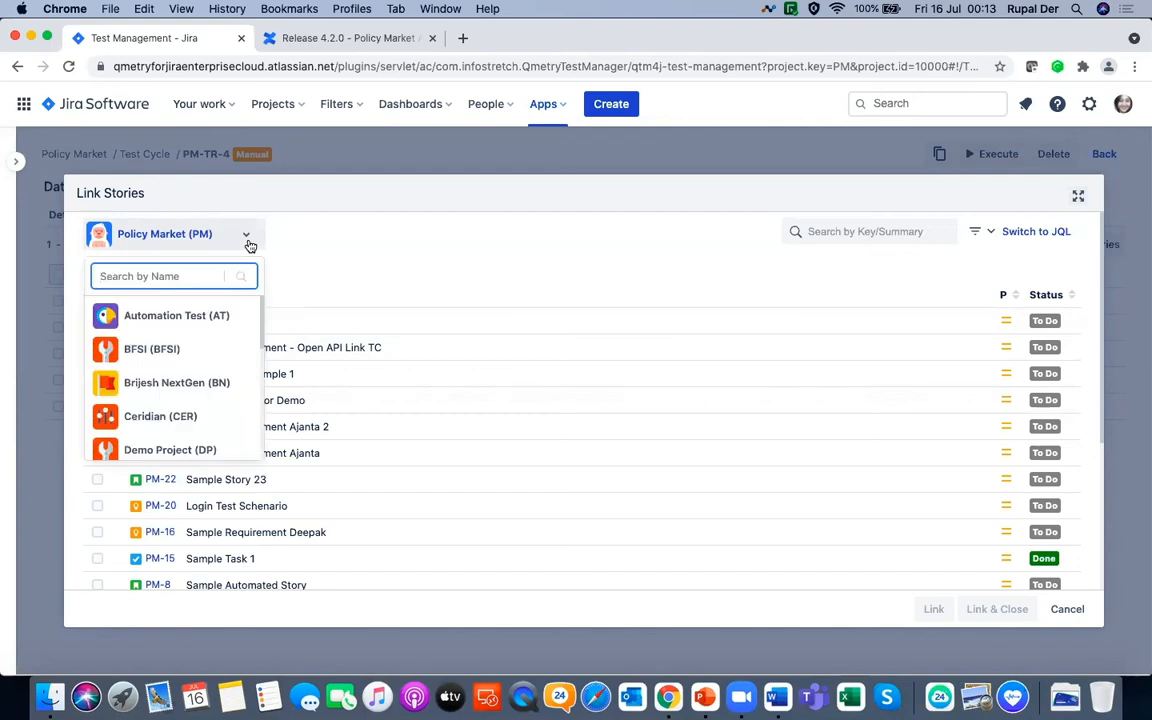
click(1036, 232)
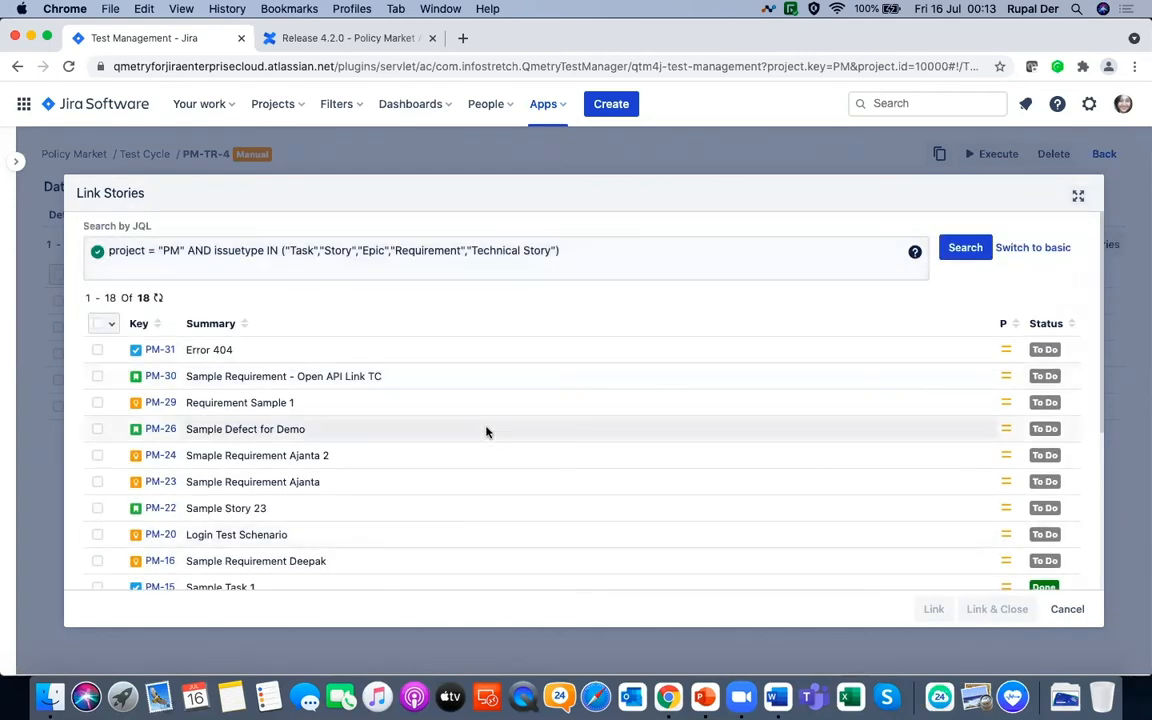
click(1066, 610)
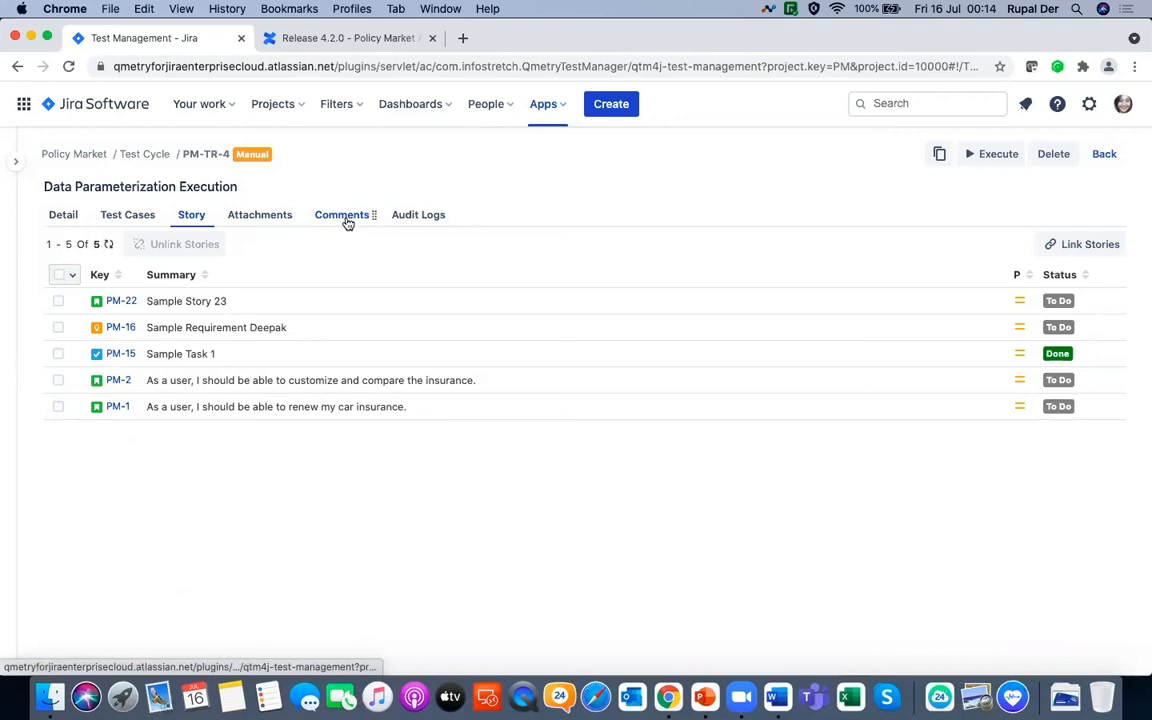
View the details of PM-TR-4 and return to the test cycle list
click(68, 219)
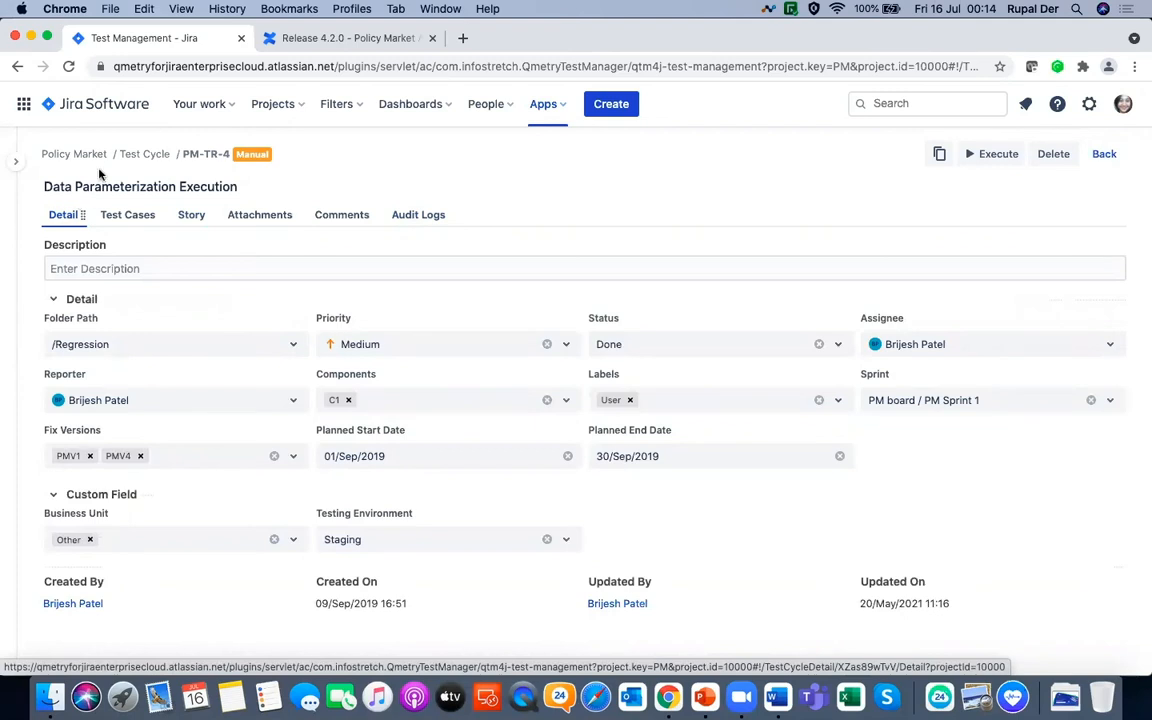
click(130, 157)
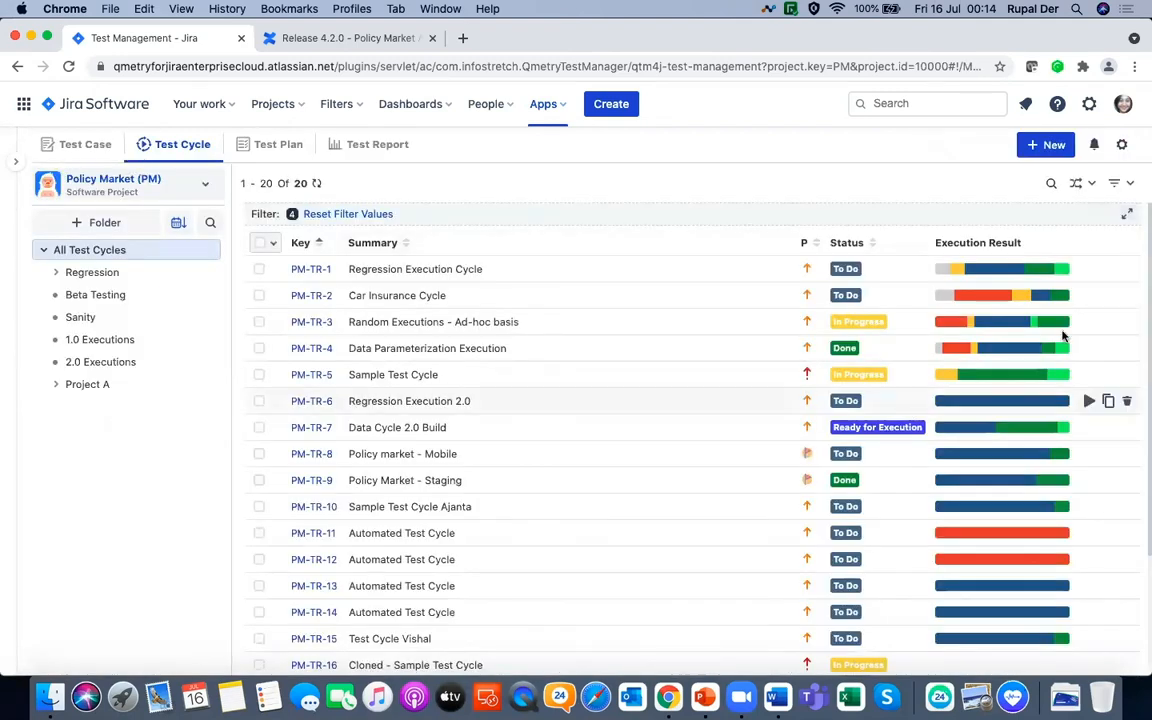
Review the clone options for Car Insurance Cycle, covering current and other project targets and test case filters, and cancel without cloning
mouse_move(1109, 402)
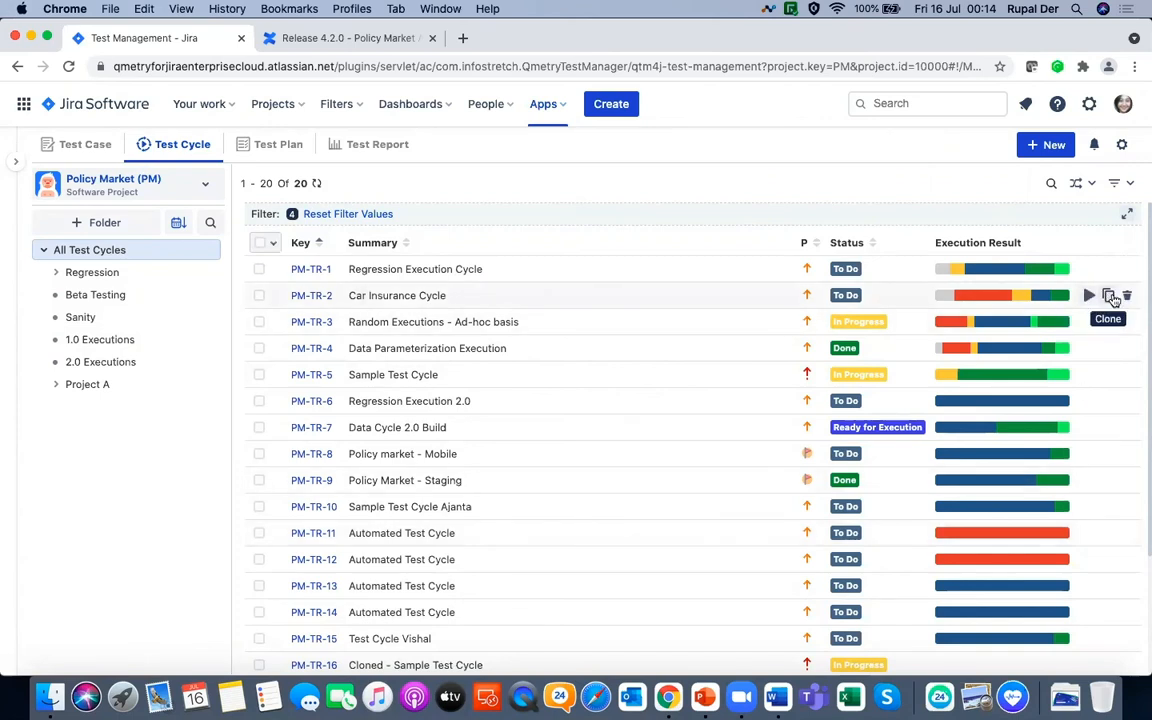
click(1110, 296)
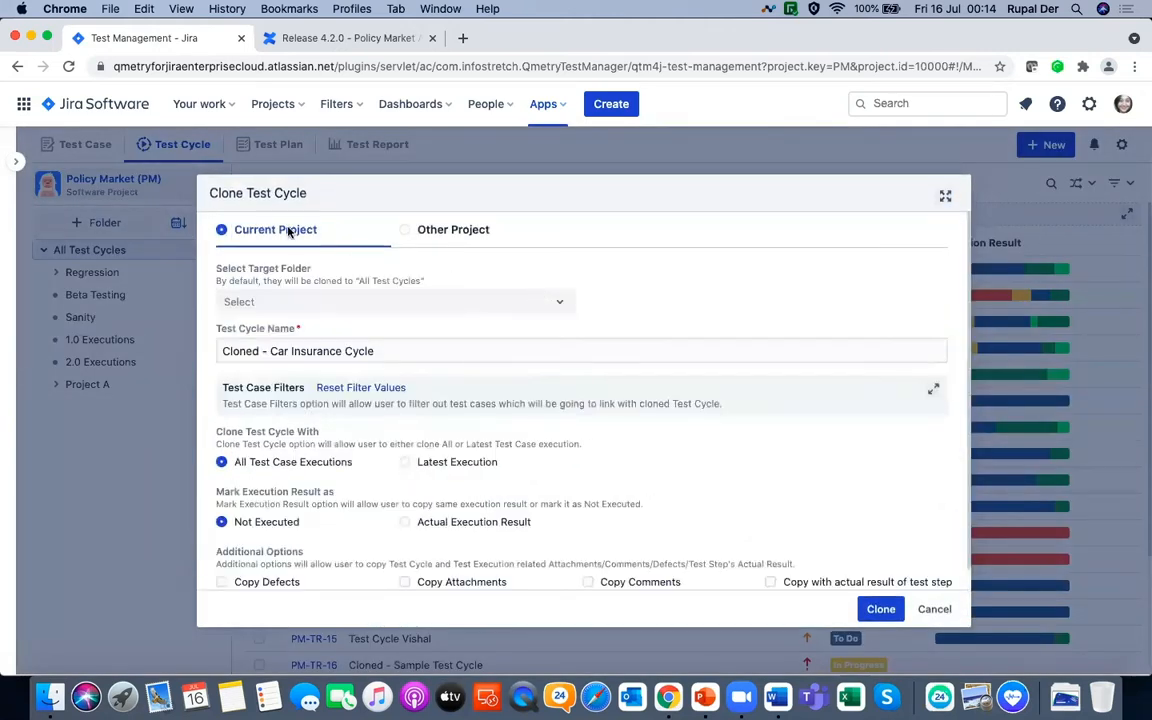
click(405, 231)
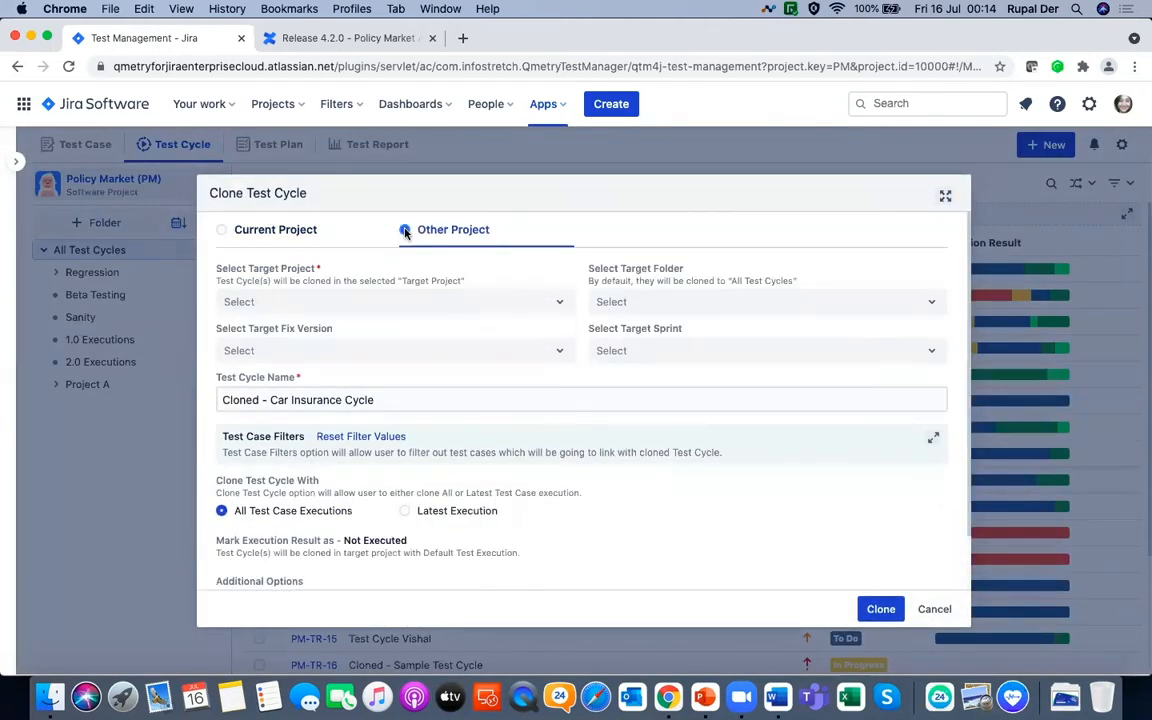
click(225, 229)
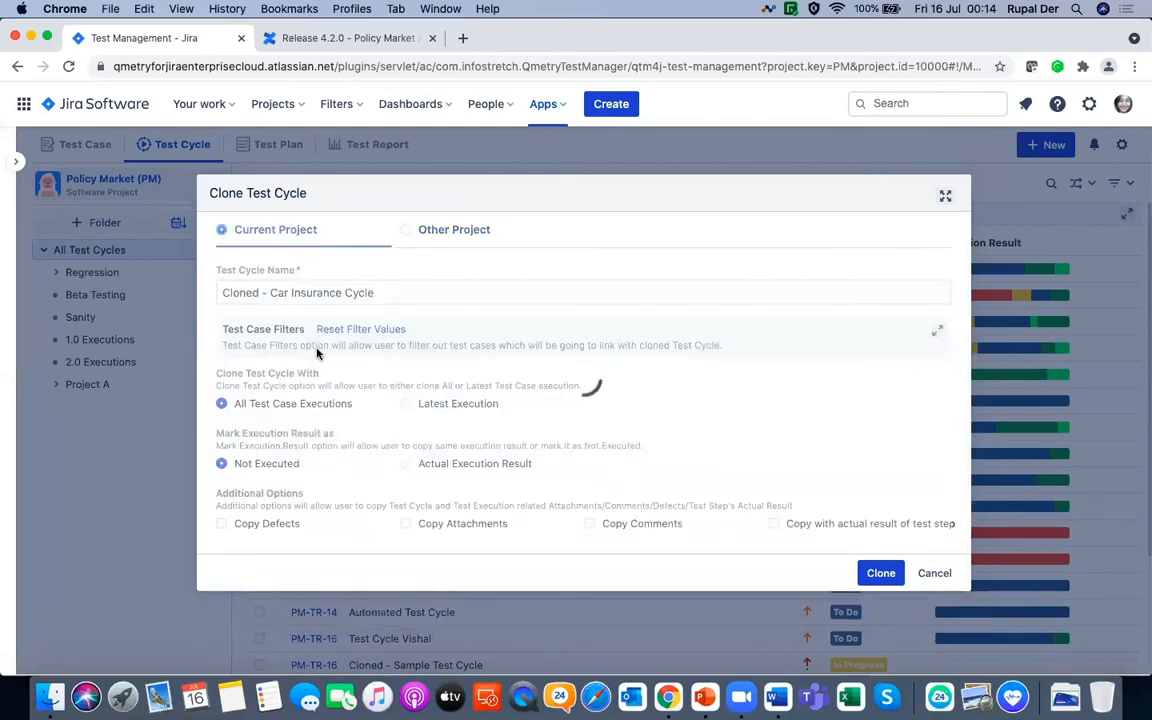
scroll(317, 349, down, 1)
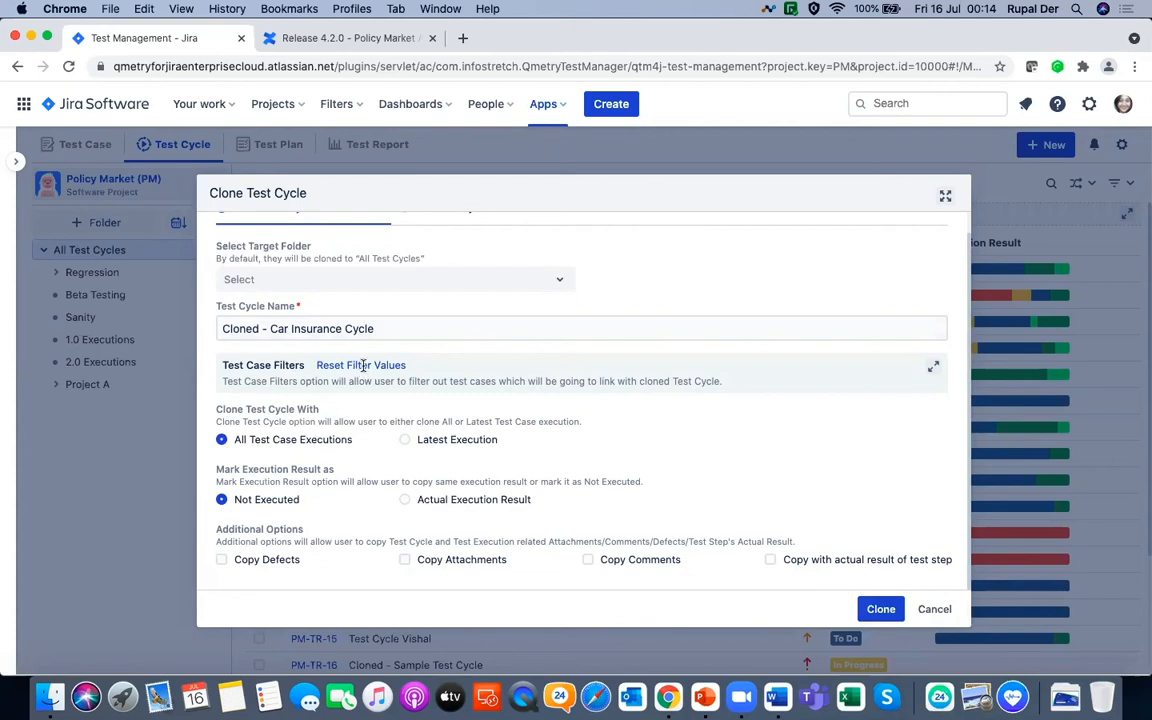
click(935, 372)
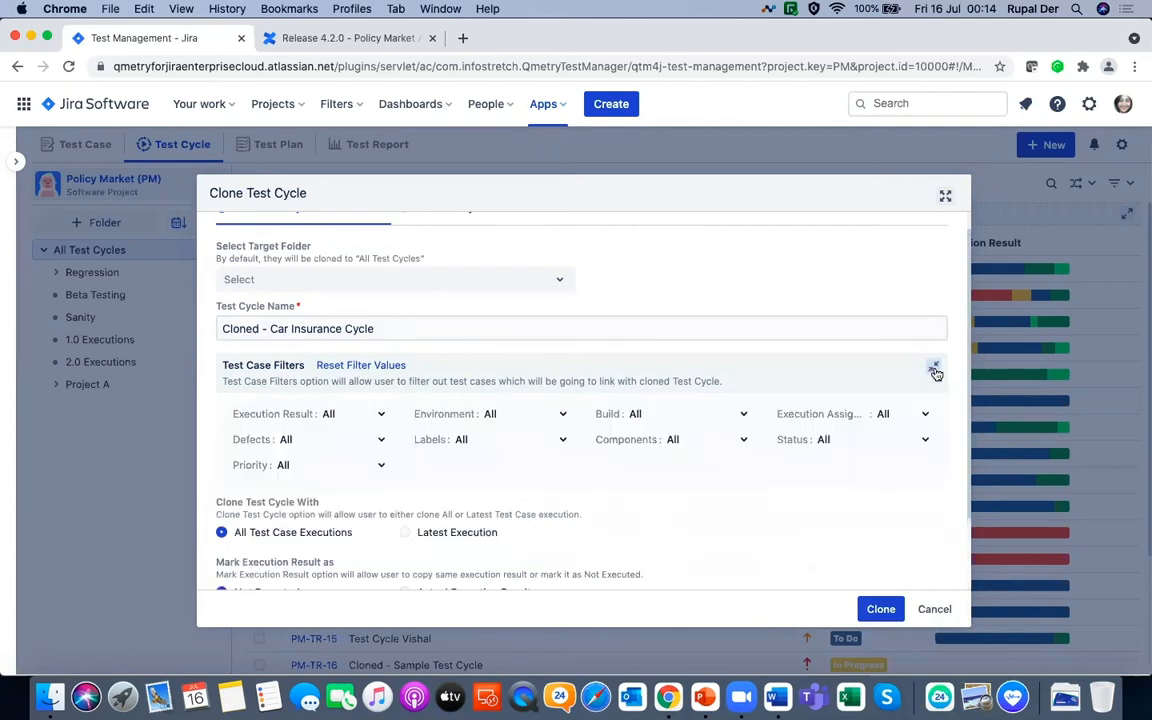
scroll(556, 428, down, 2)
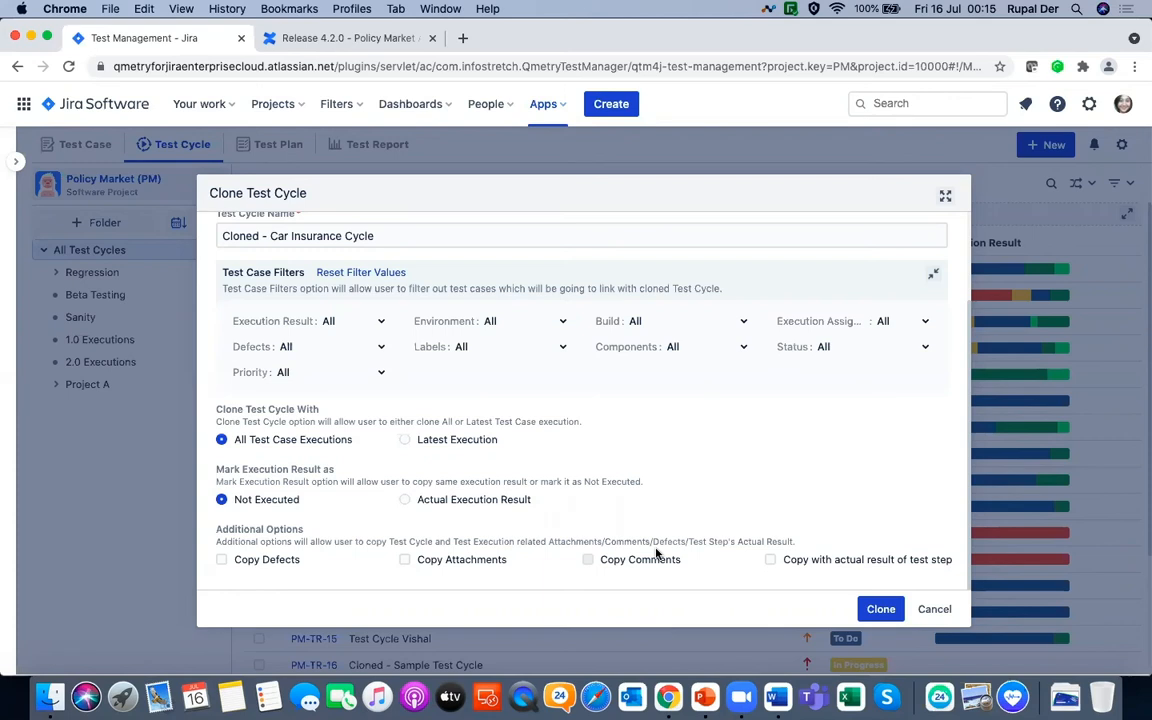
click(934, 610)
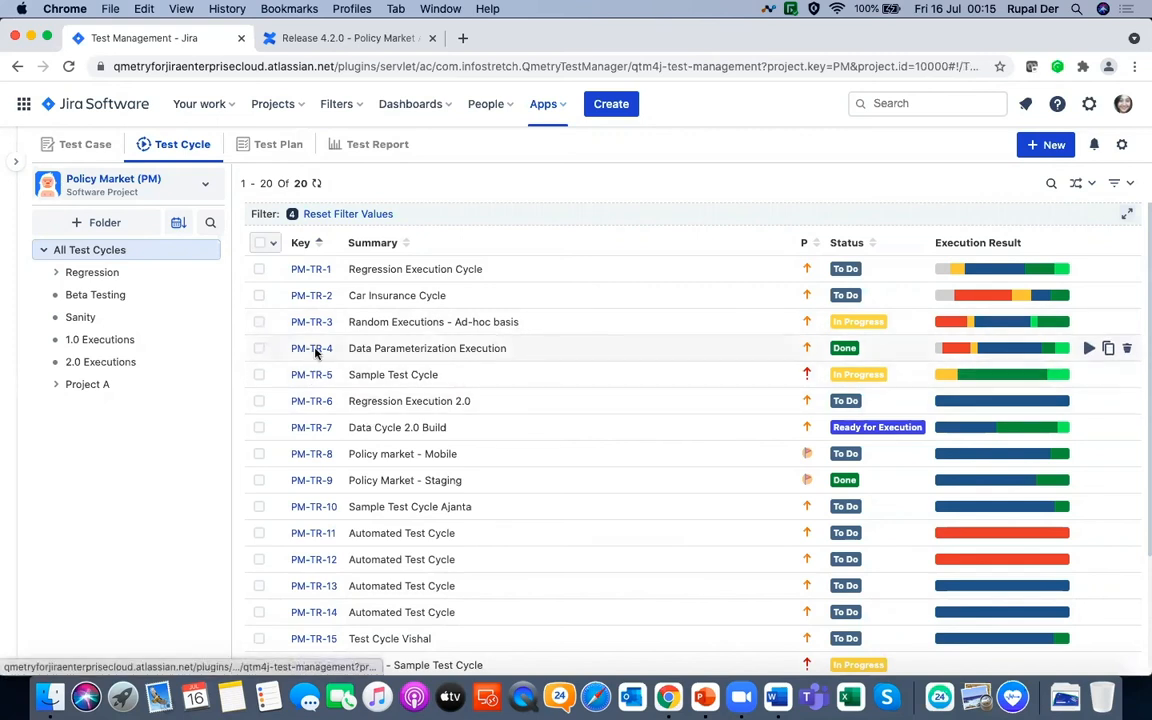
Open the execution view of test cycle PM-TR-4 and look through its list of test cases
click(312, 348)
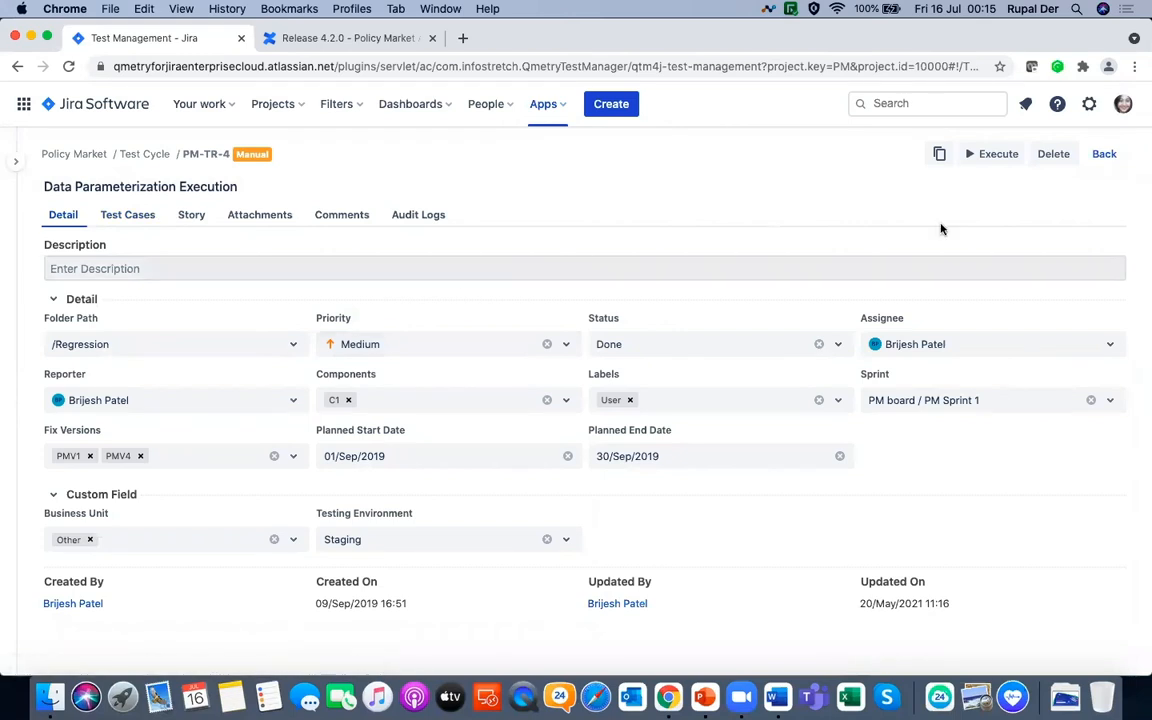
click(980, 157)
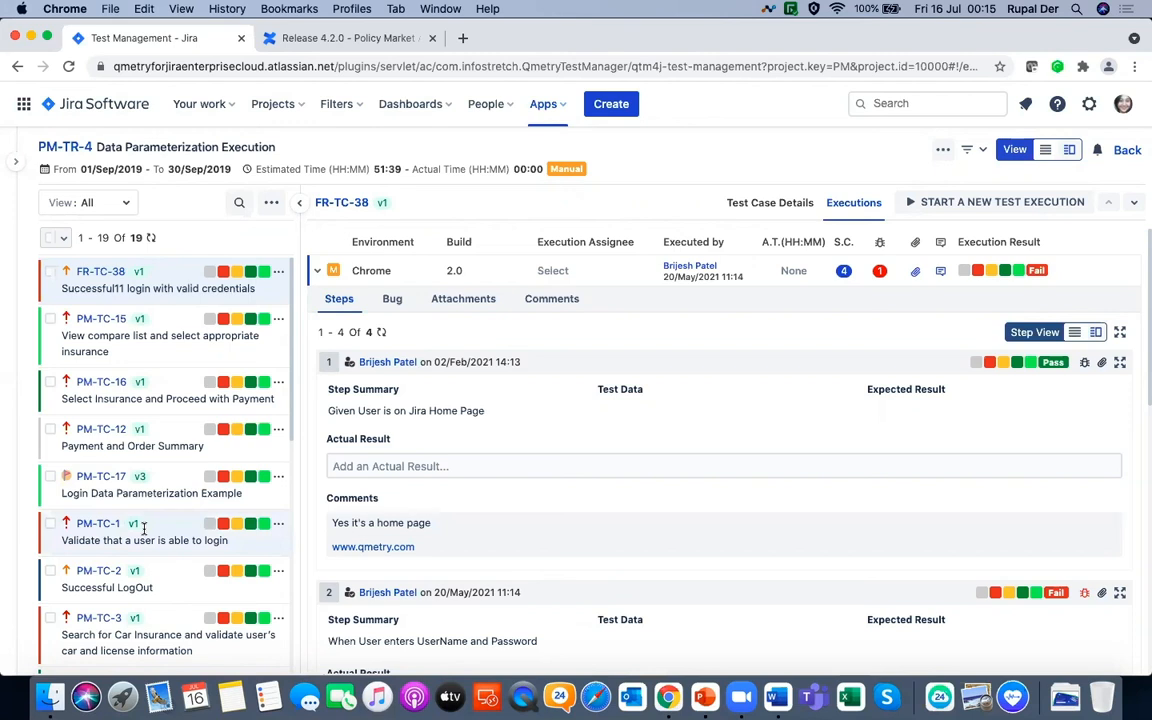
scroll(144, 527, down, 5)
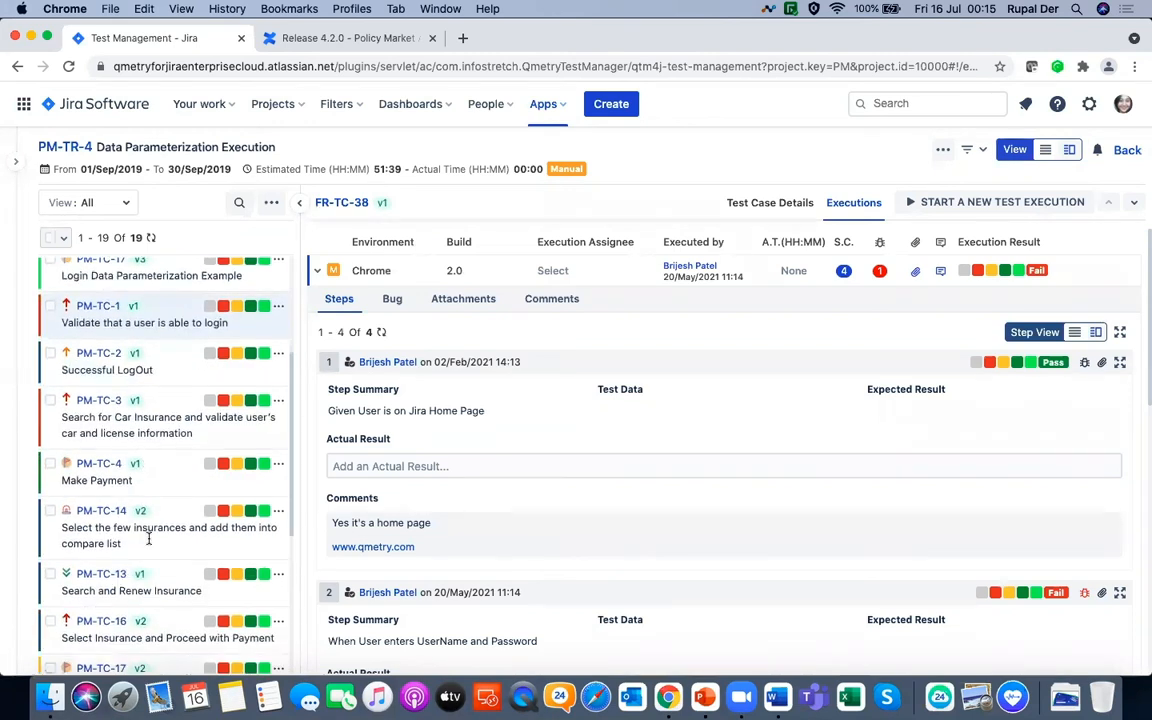
scroll(148, 538, up, 5)
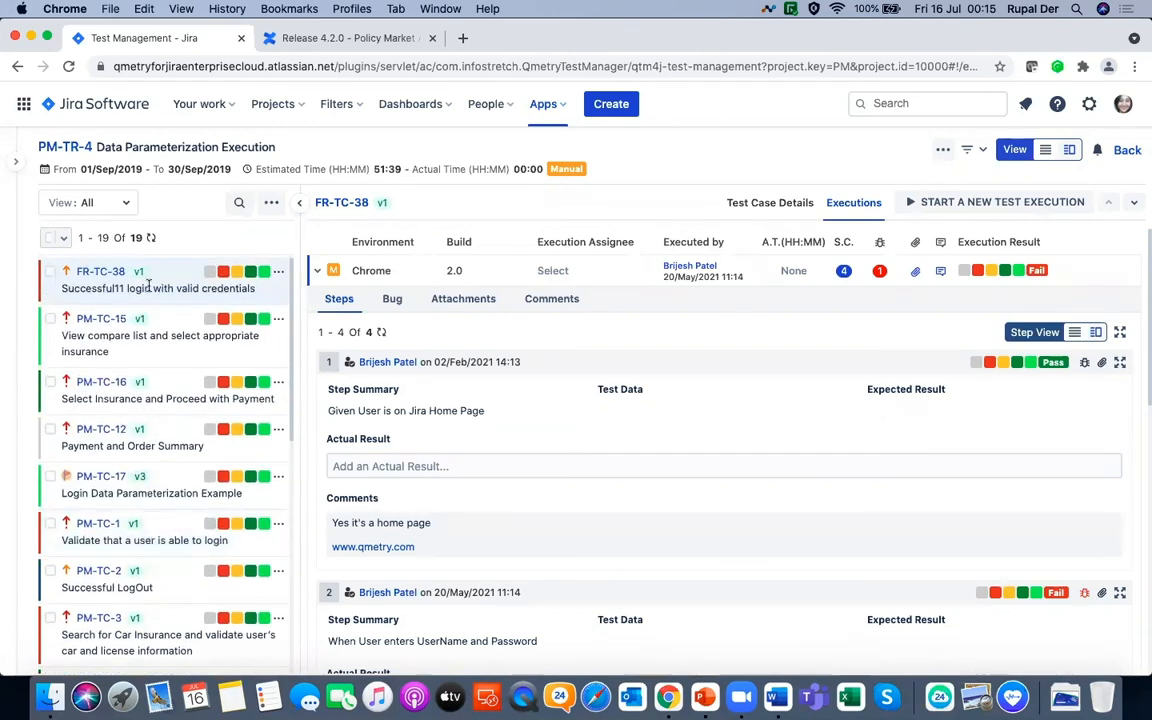
Group the test cases of PM-TR-4 by execution assignee, expand the second group, and reset the grouping to None
click(273, 203)
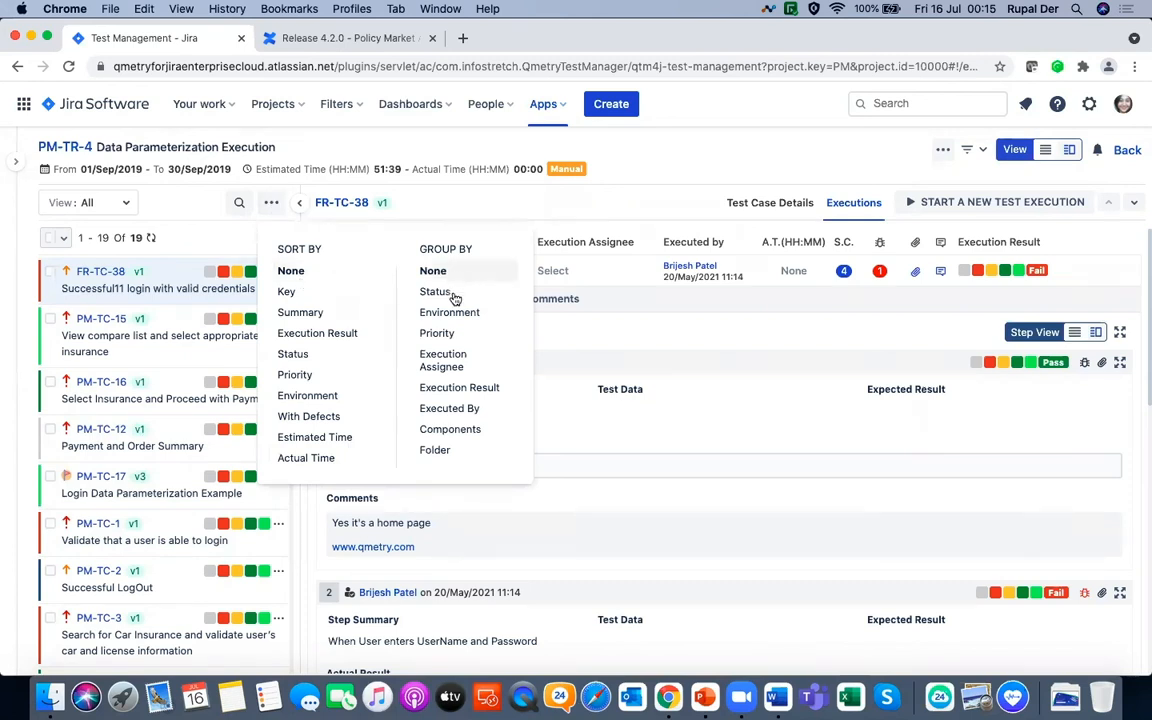
click(445, 362)
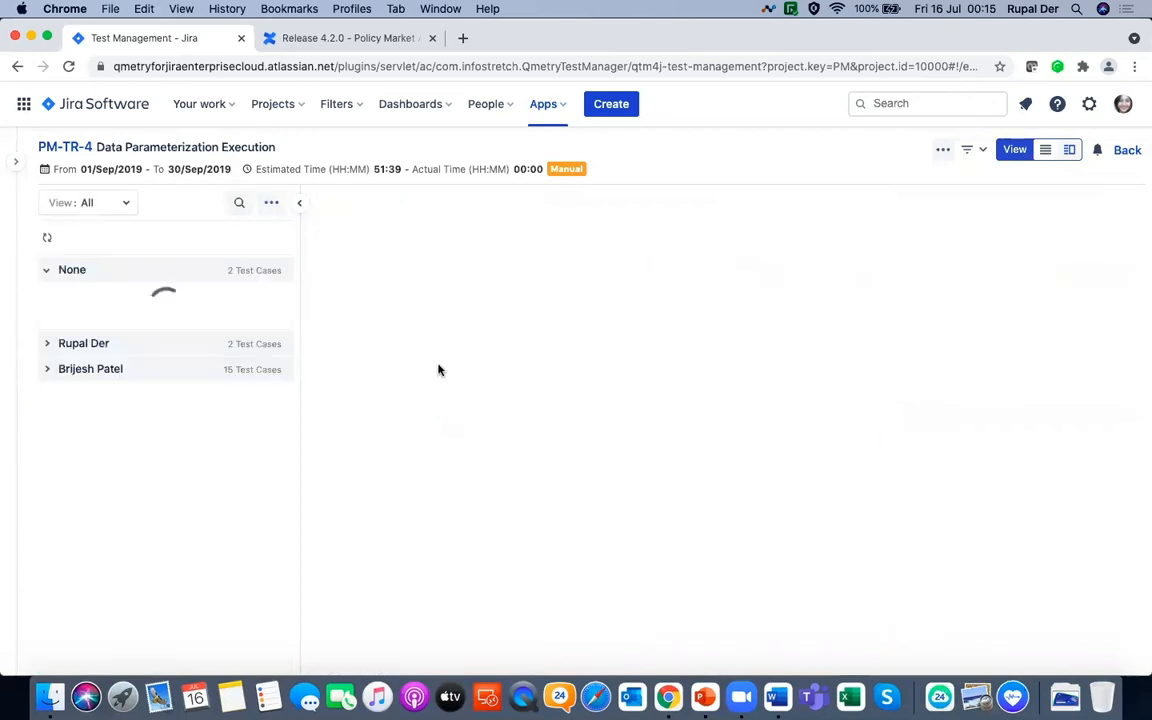
click(48, 399)
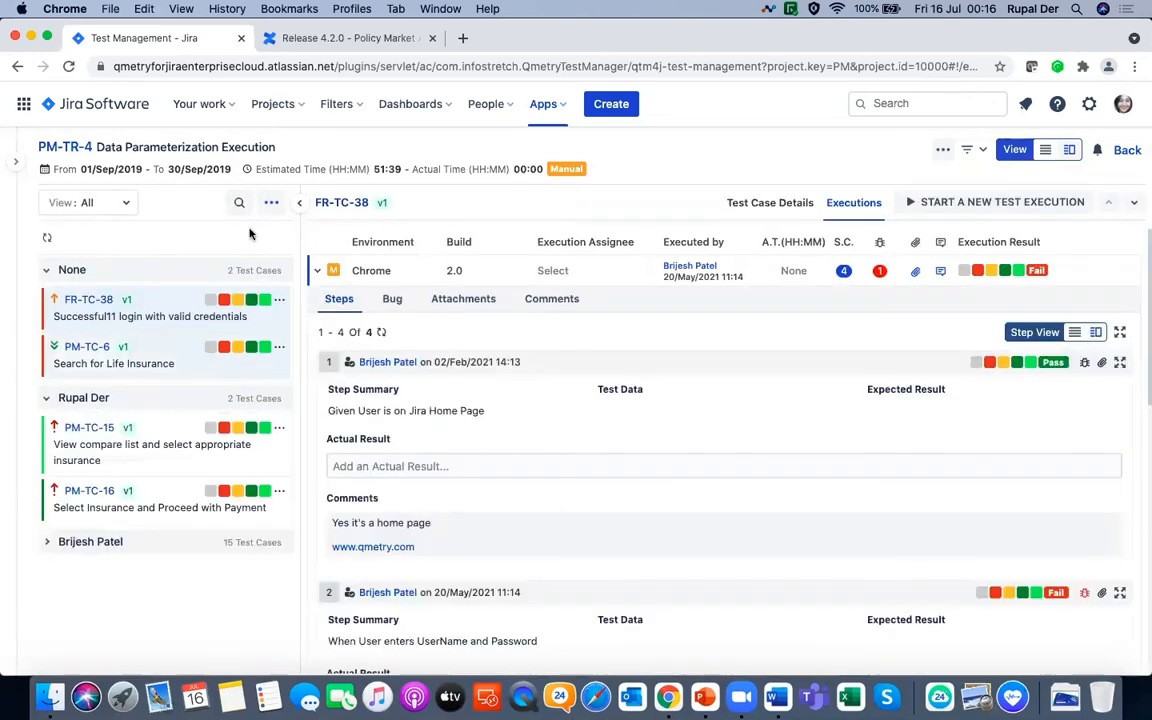
click(272, 203)
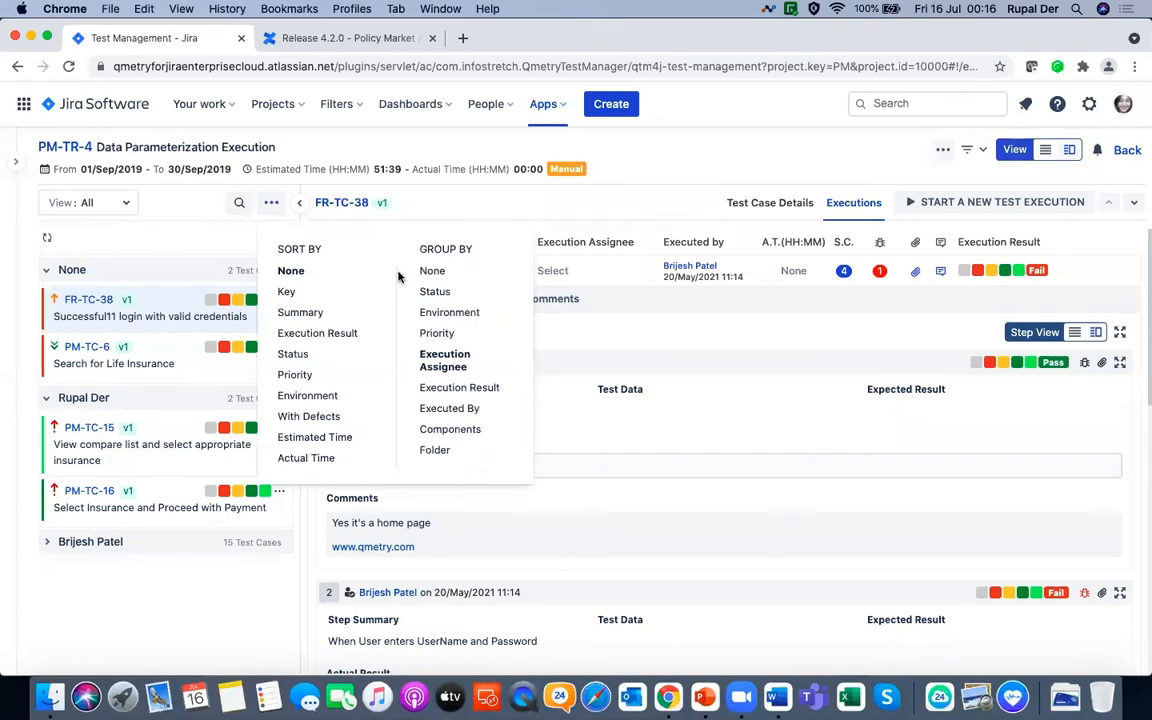
click(432, 271)
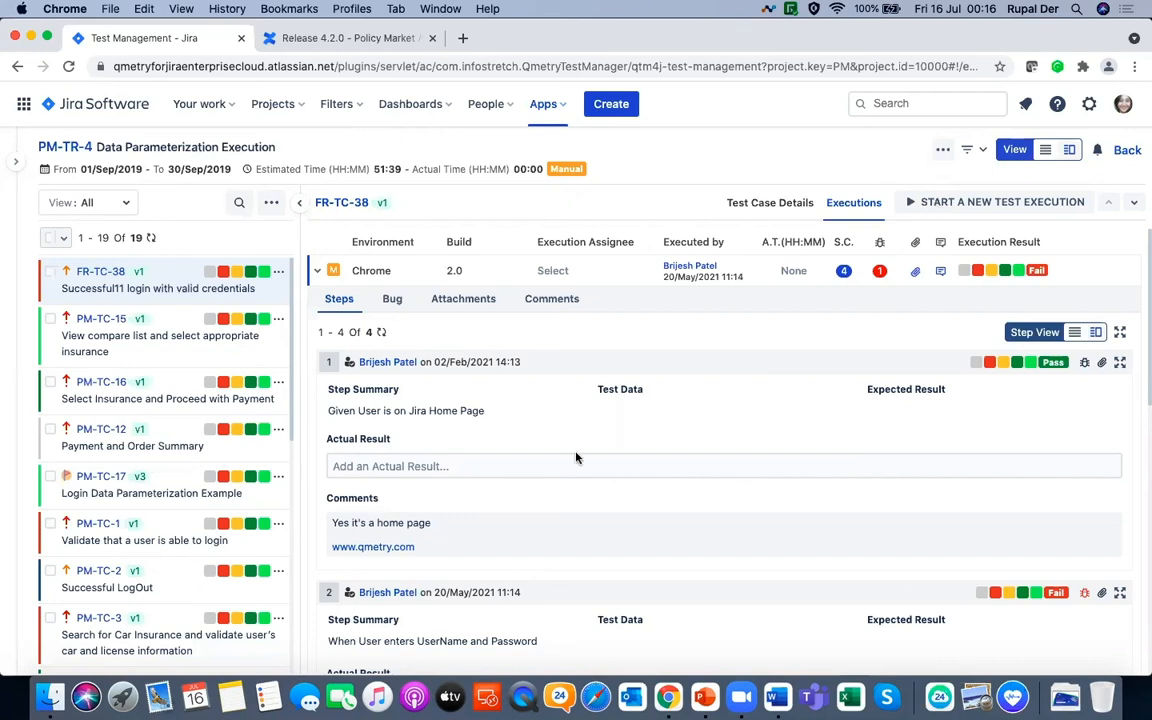
Examine the step results, actual result and comment fields of FR-TC-38's first Chrome execution and the other executions below it
scroll(576, 457, down, 1)
scroll(576, 457, up, 1)
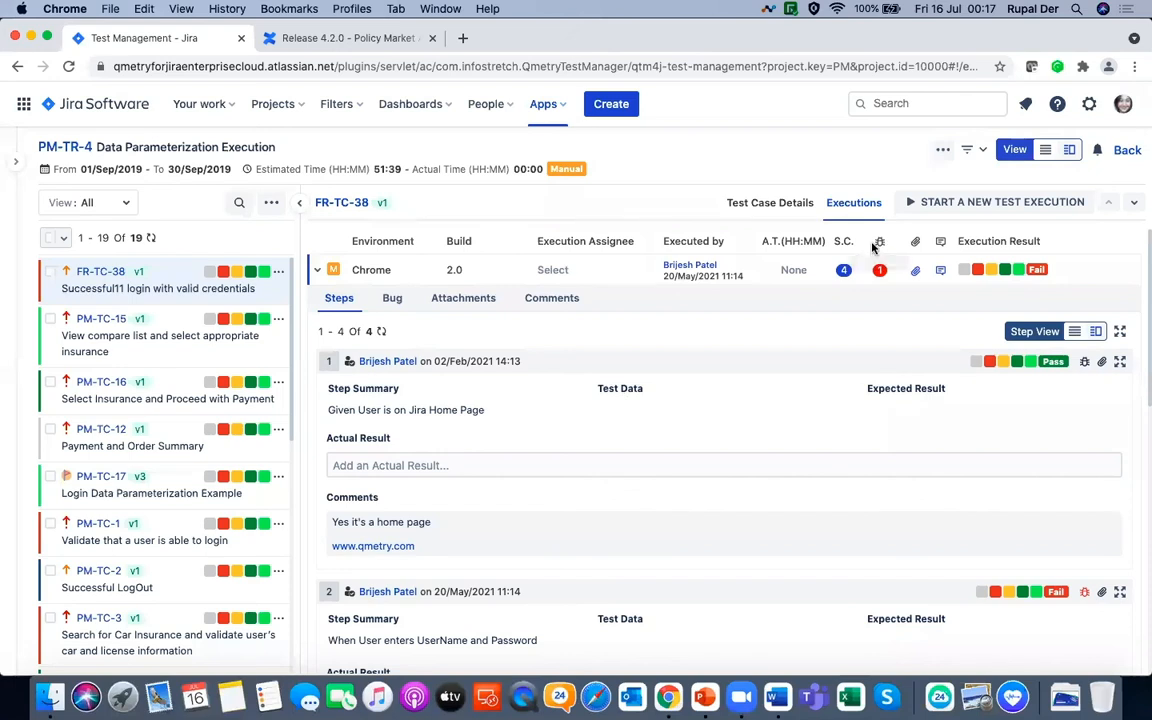
click(942, 149)
click(673, 380)
scroll(673, 380, down, 2)
scroll(673, 380, down, 3)
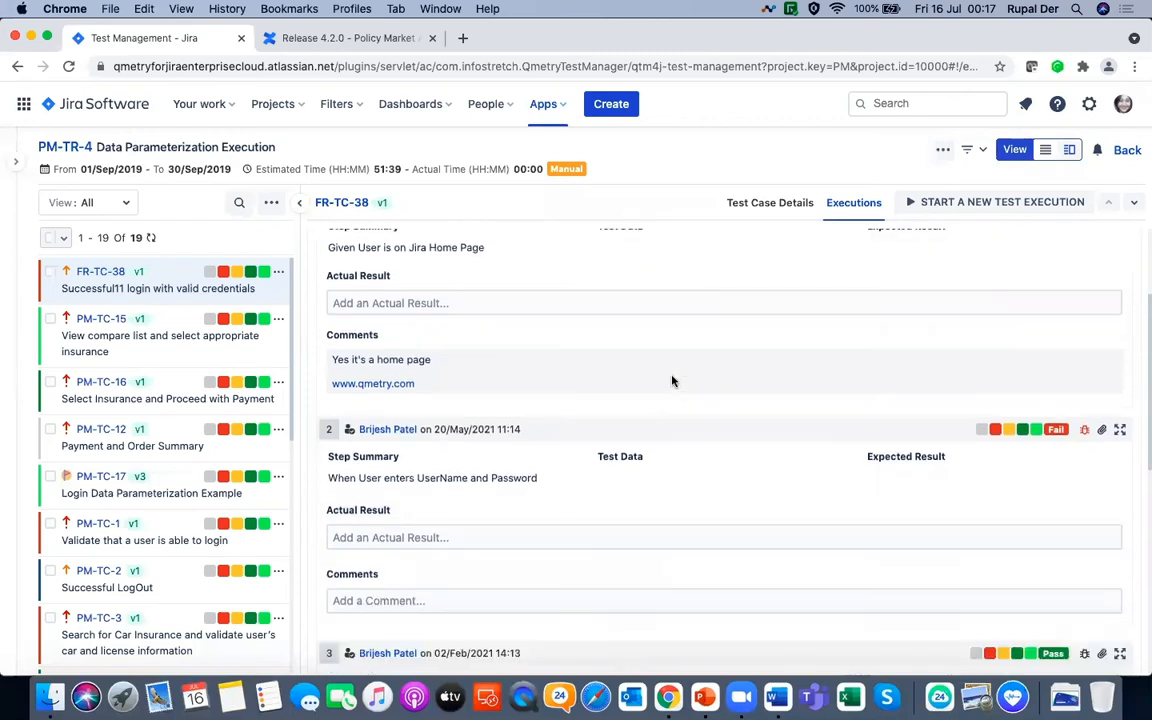
scroll(672, 380, down, 2)
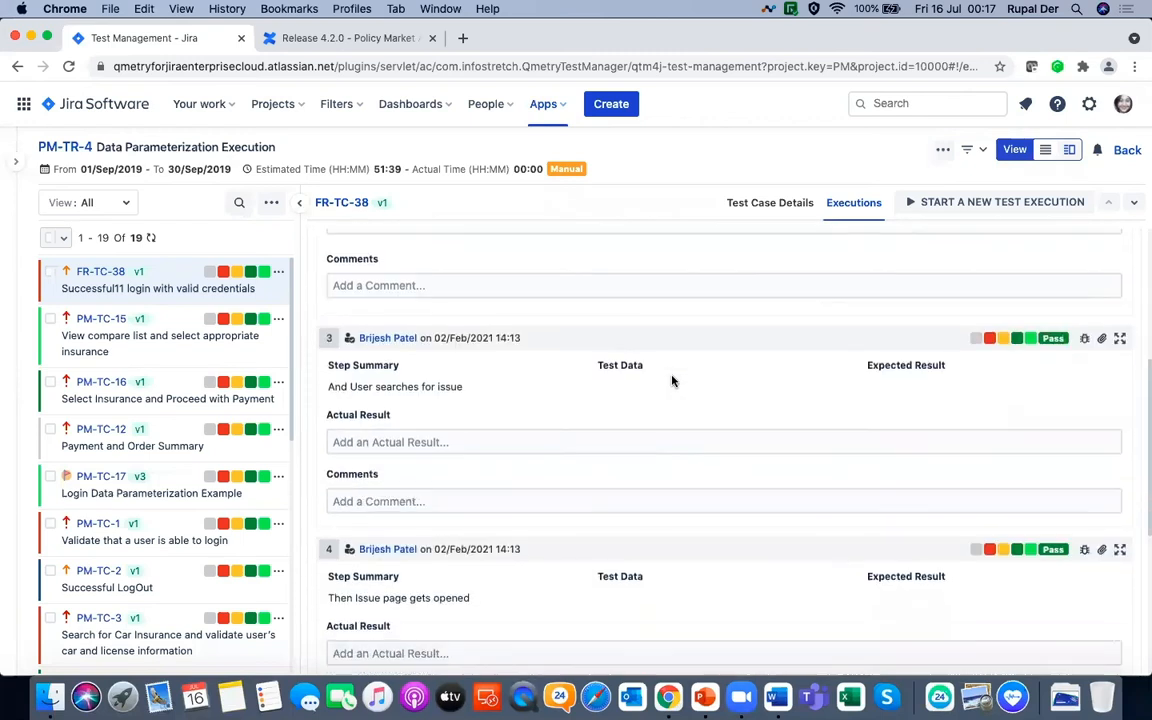
scroll(371, 423, down, 3)
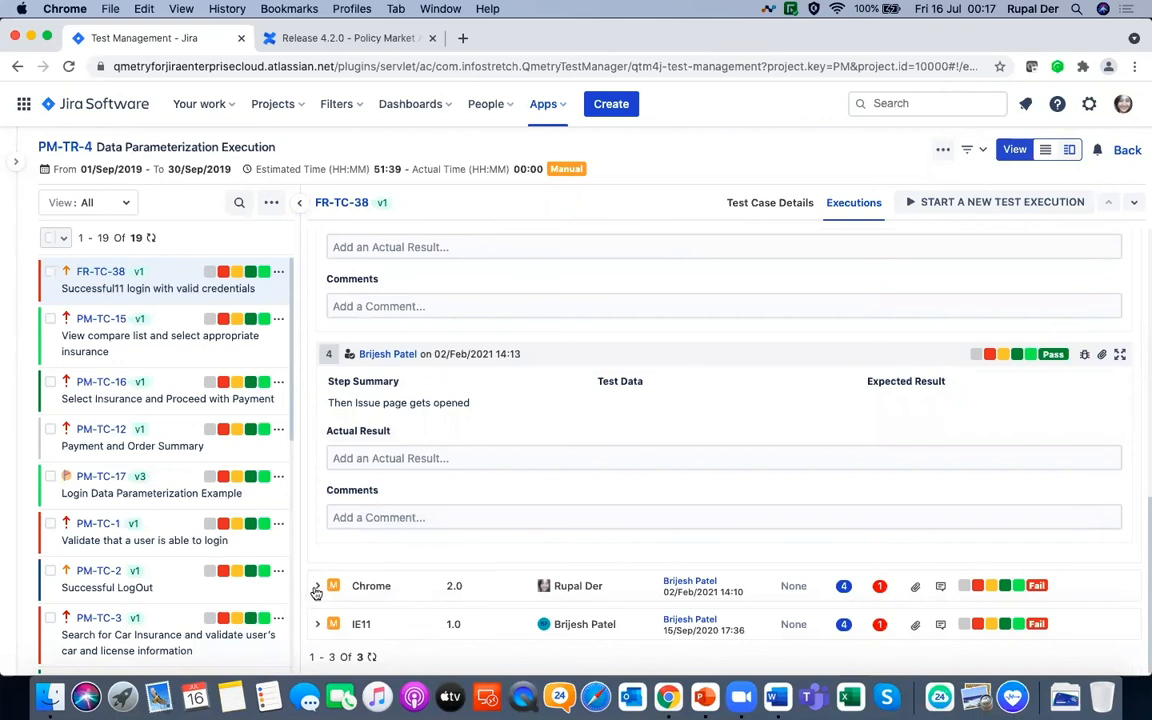
scroll(448, 413, up, 5)
scroll(449, 414, up, 3)
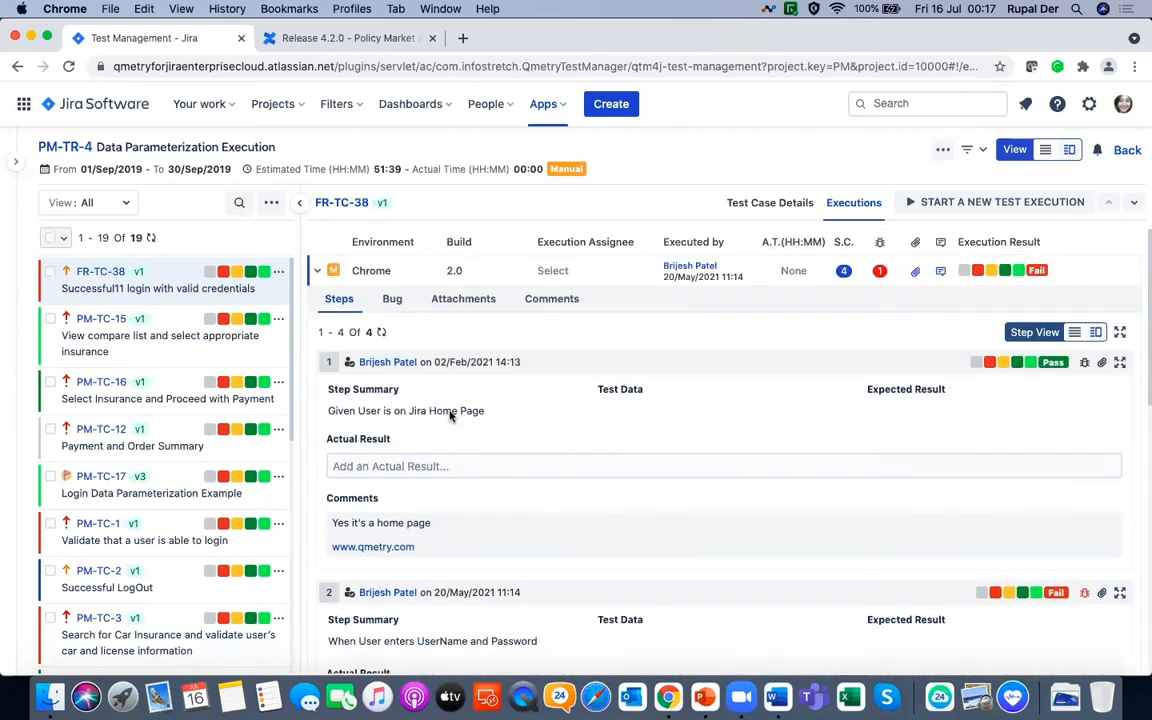
View the test case details of FR-TC-38, return to its executions and collapse the first Chrome execution
click(320, 272)
click(320, 272)
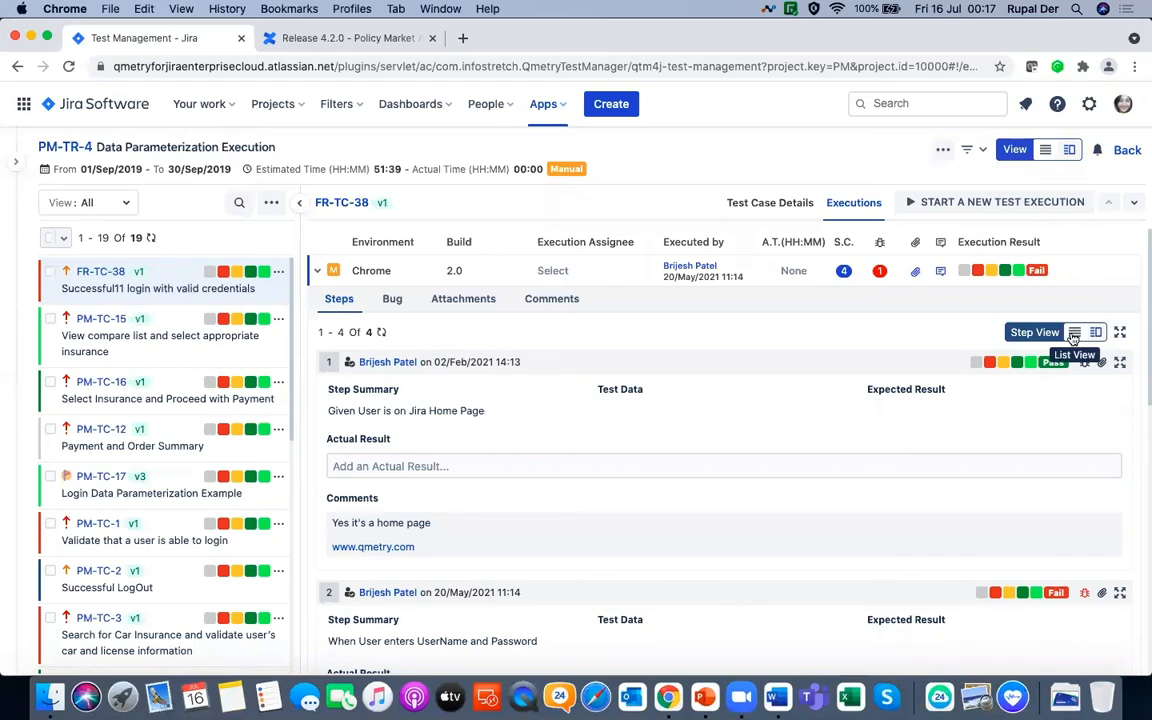
scroll(940, 533, down, 2)
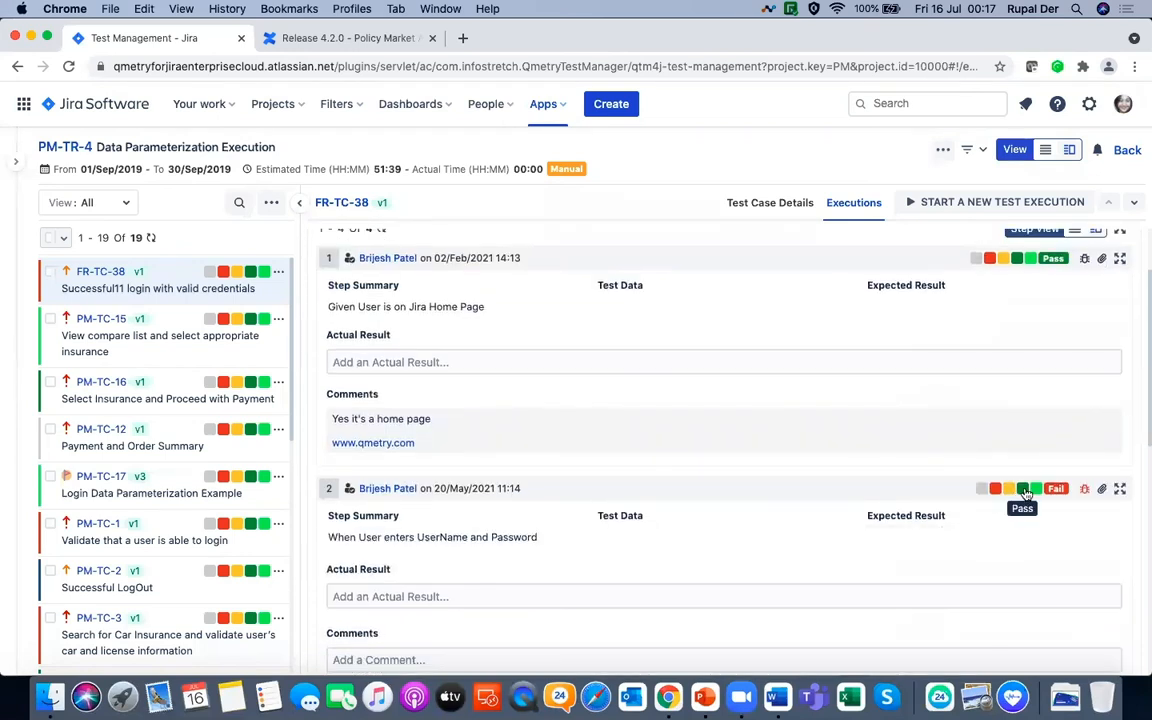
scroll(1024, 493, up, 2)
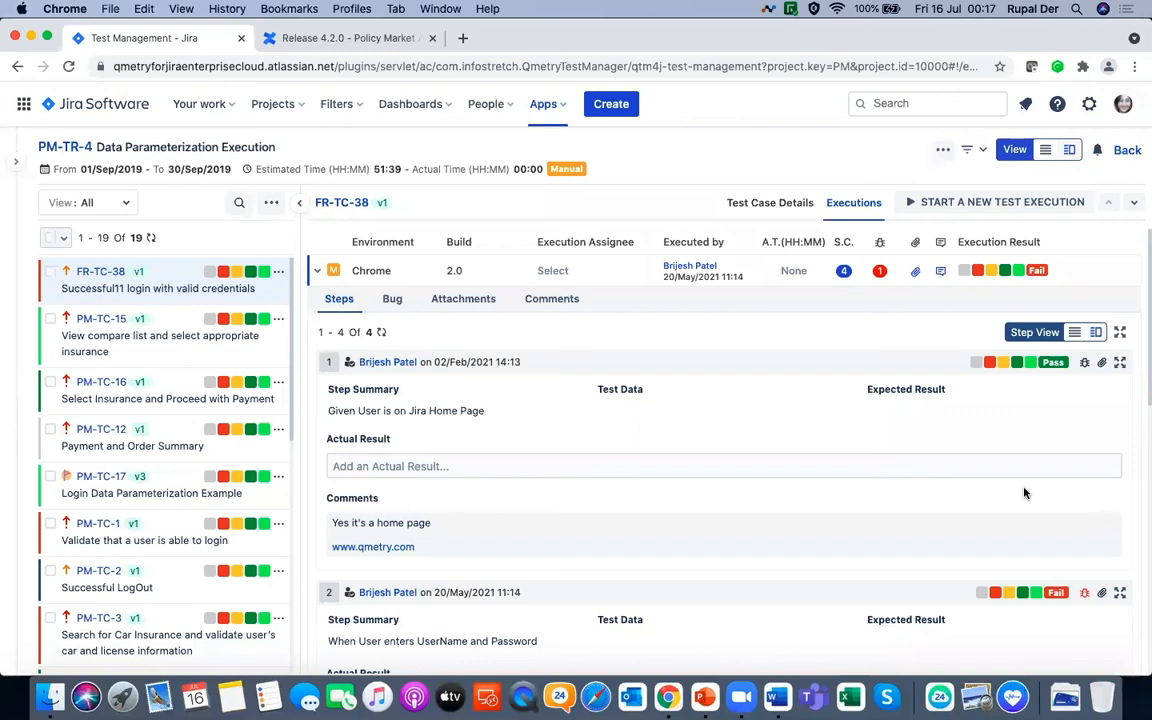
click(765, 205)
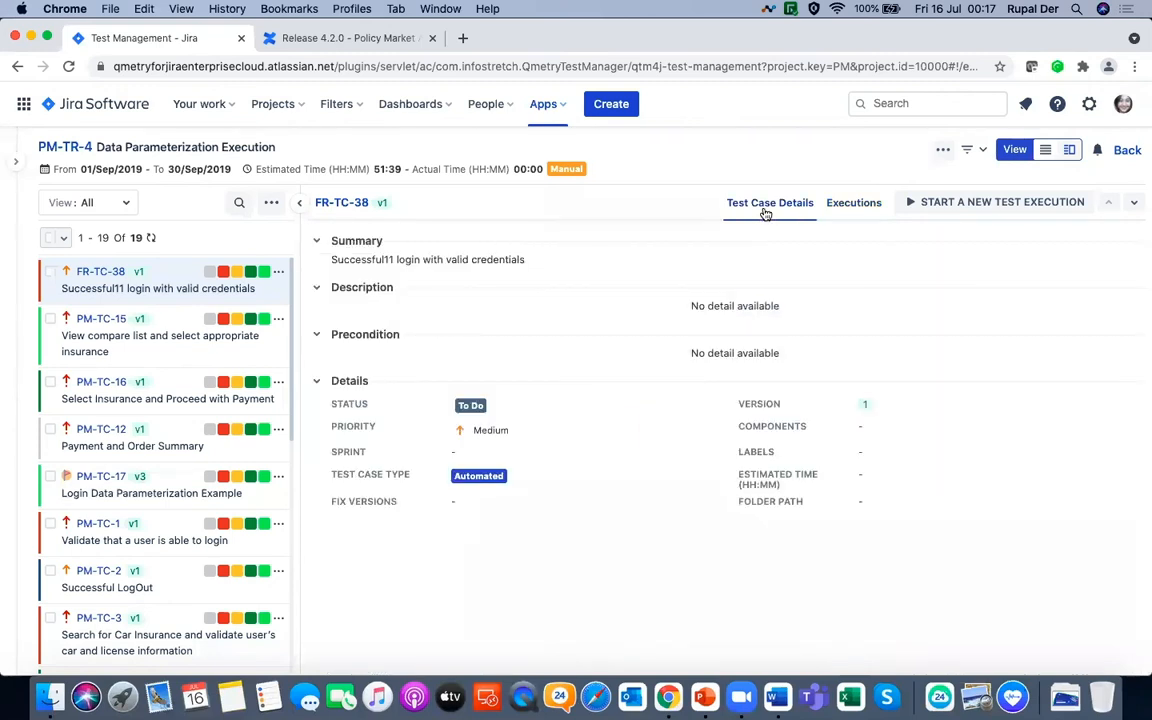
click(845, 213)
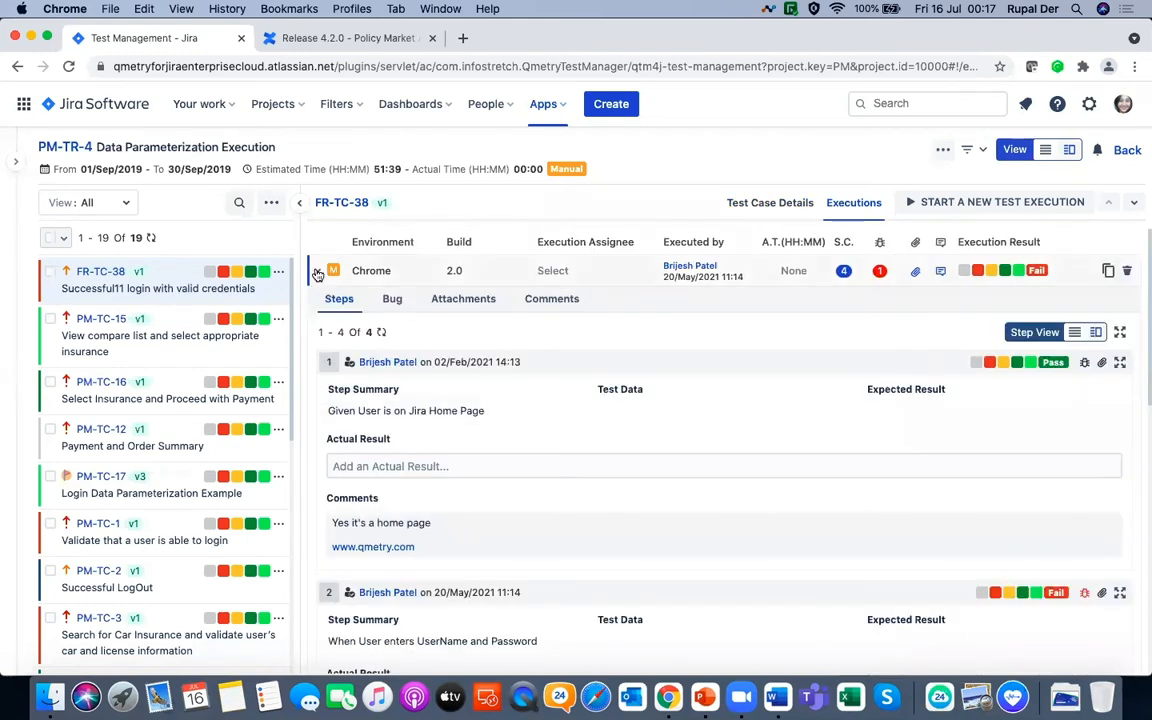
click(317, 271)
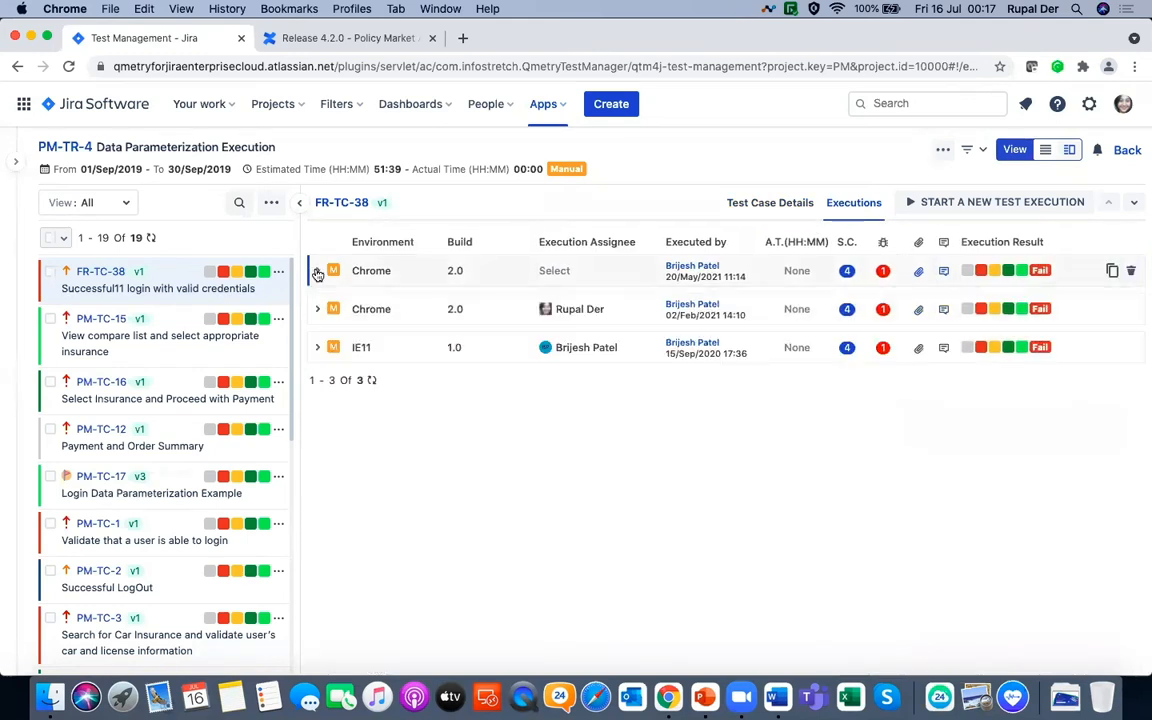
View the execution summary of PM-TR-4, examining the test case result chart, the linked bugs and the attachments
click(942, 150)
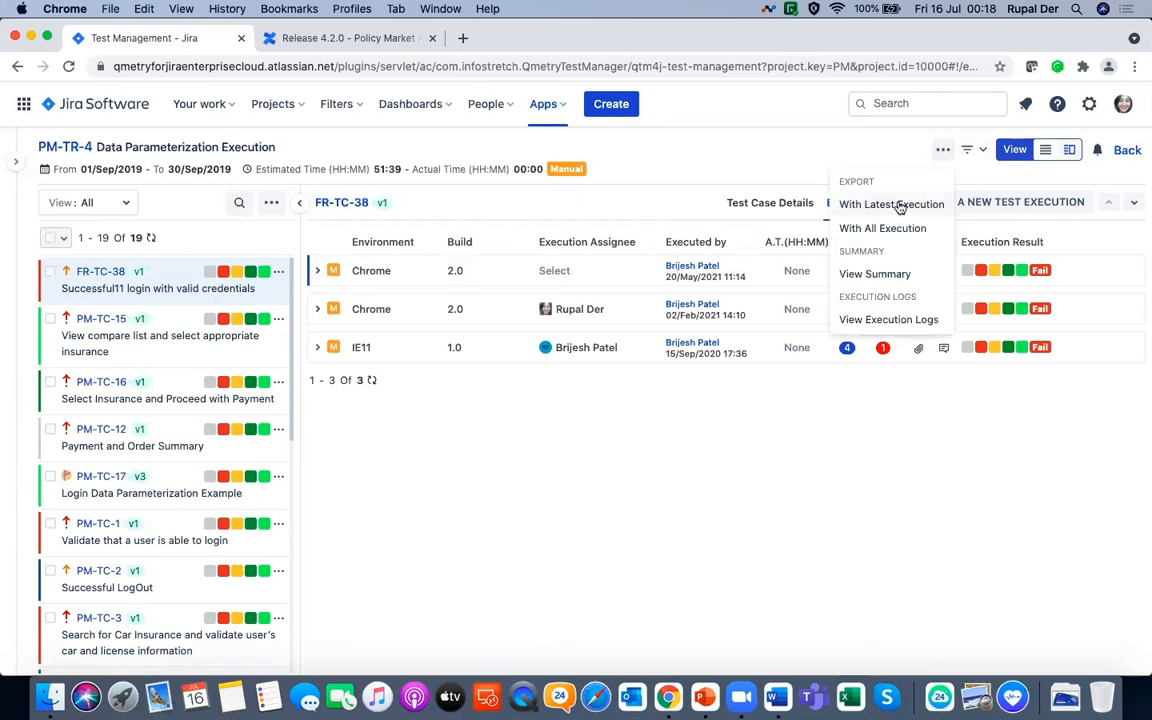
click(884, 275)
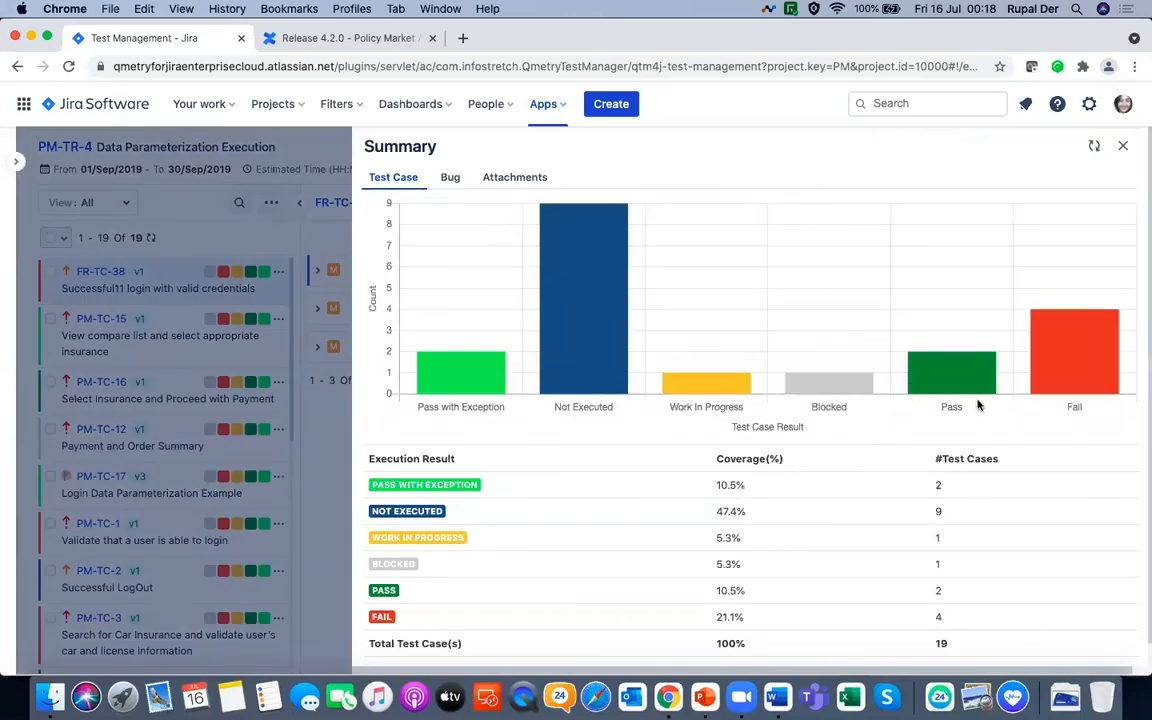
mouse_move(1095, 392)
mouse_move(491, 380)
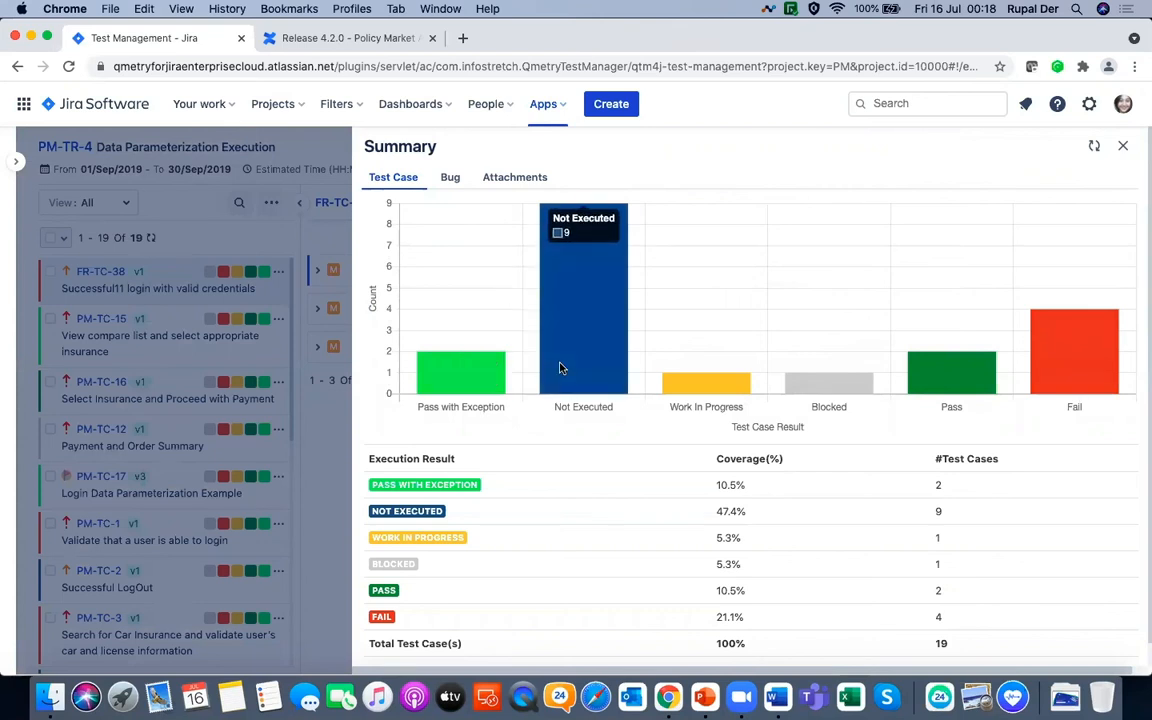
click(448, 178)
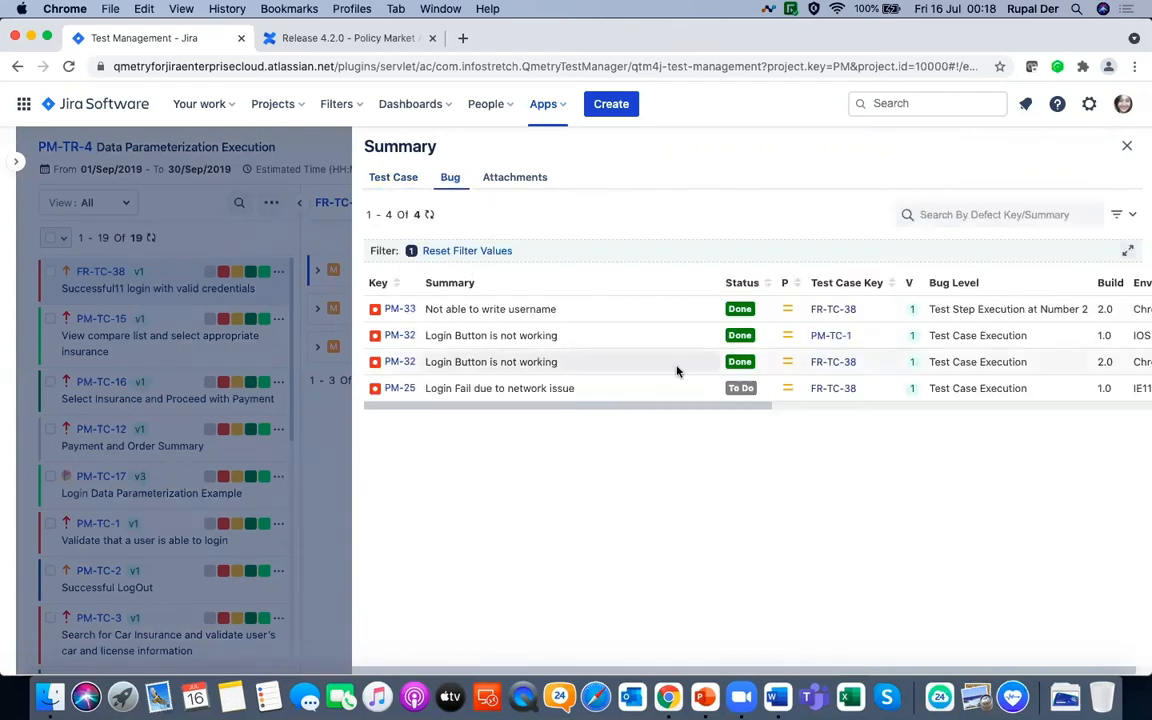
drag(667, 410, 573, 420)
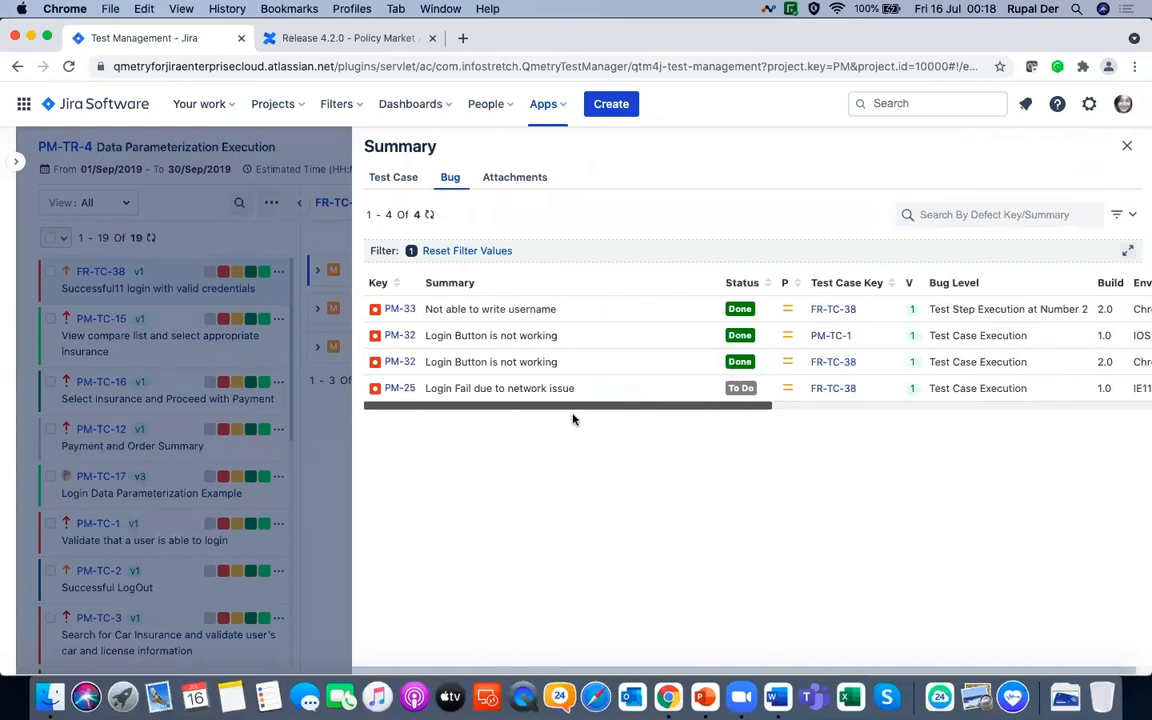
click(525, 177)
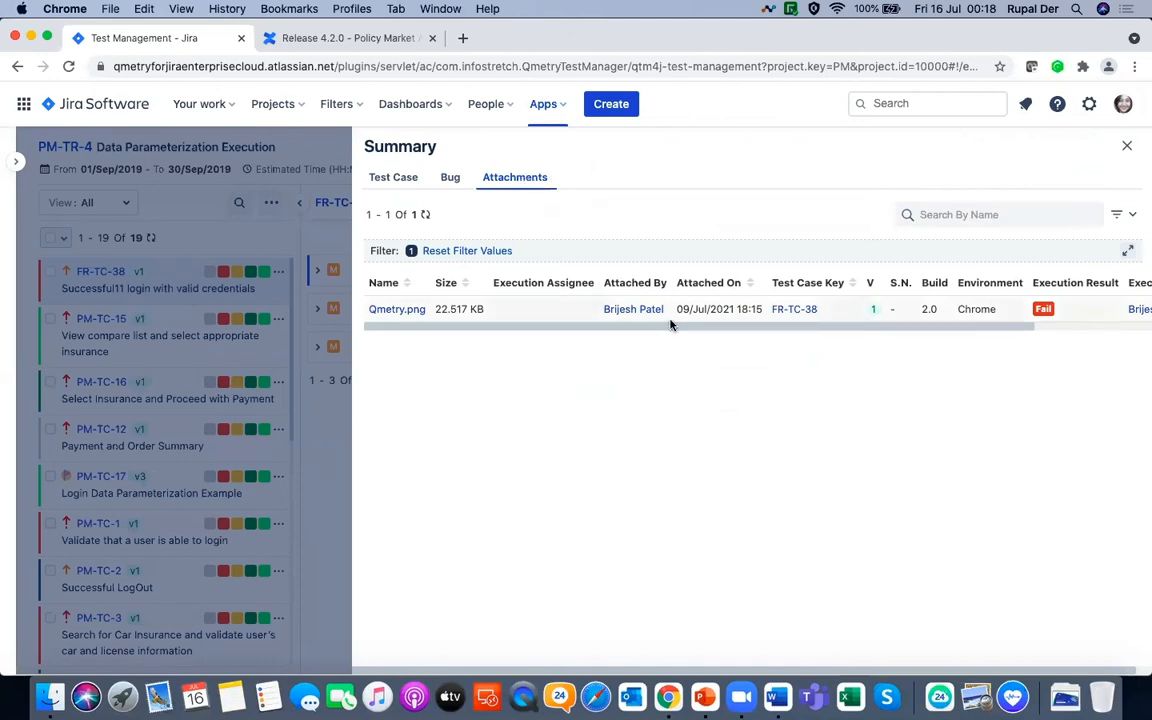
drag(831, 327, 960, 328)
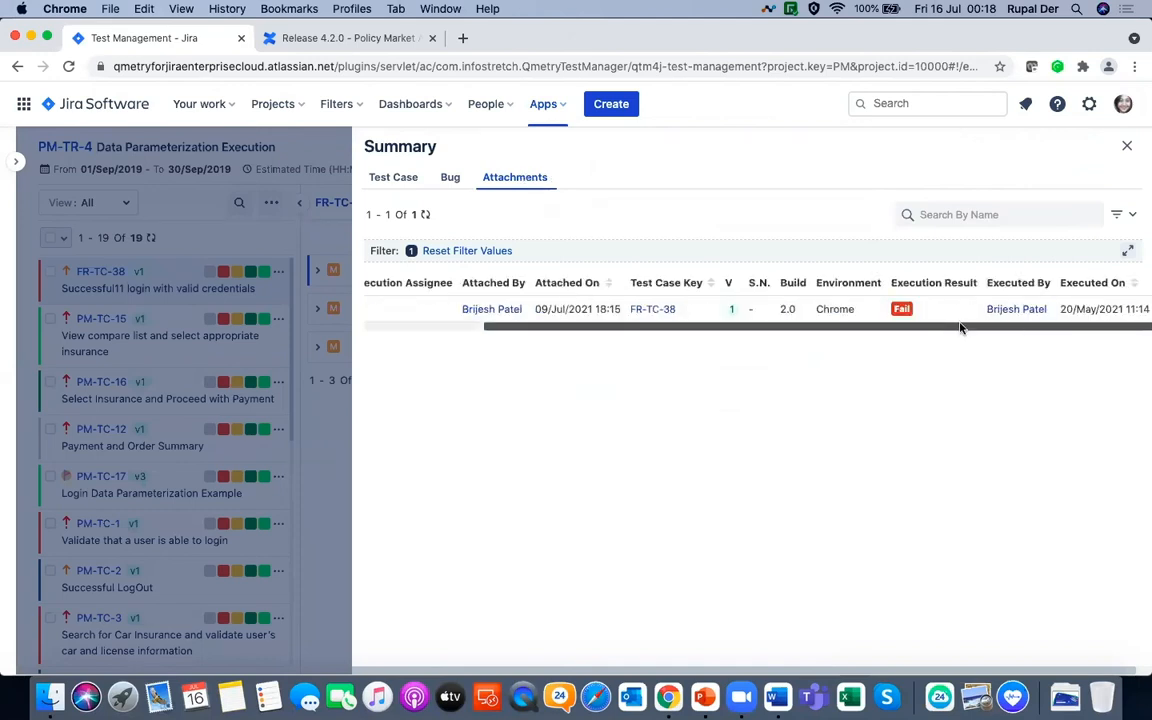
Close the execution summary and open the Test Report section of Policy Market's test management
click(1127, 146)
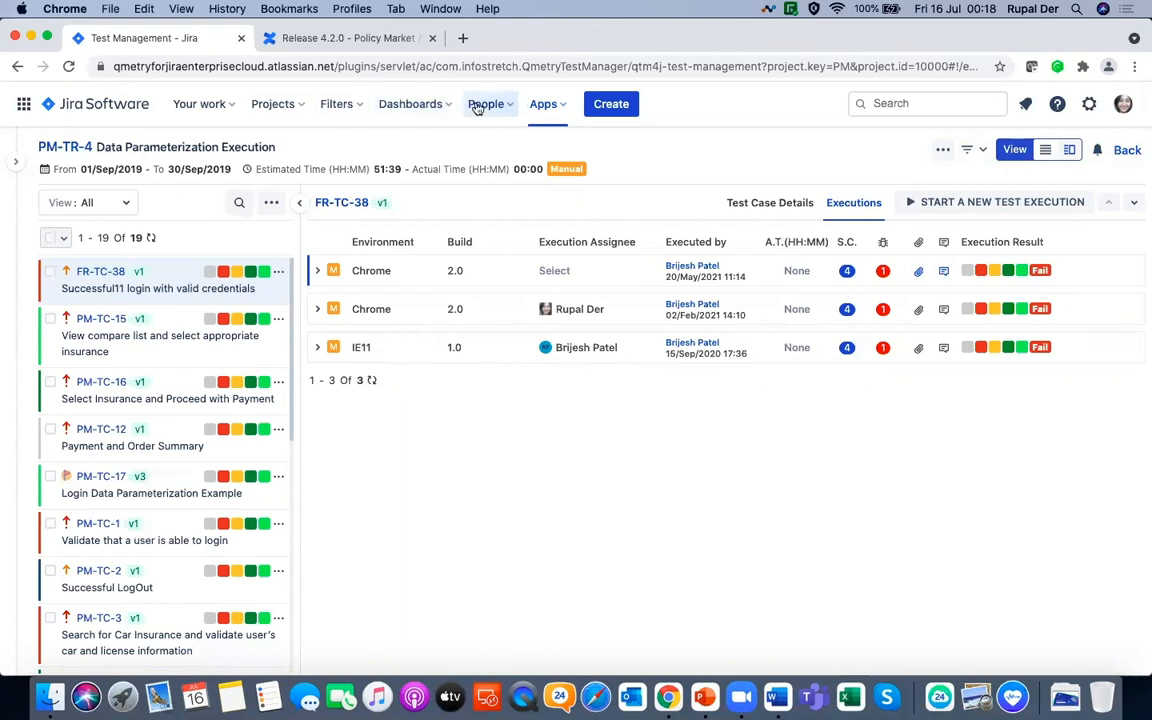
click(17, 161)
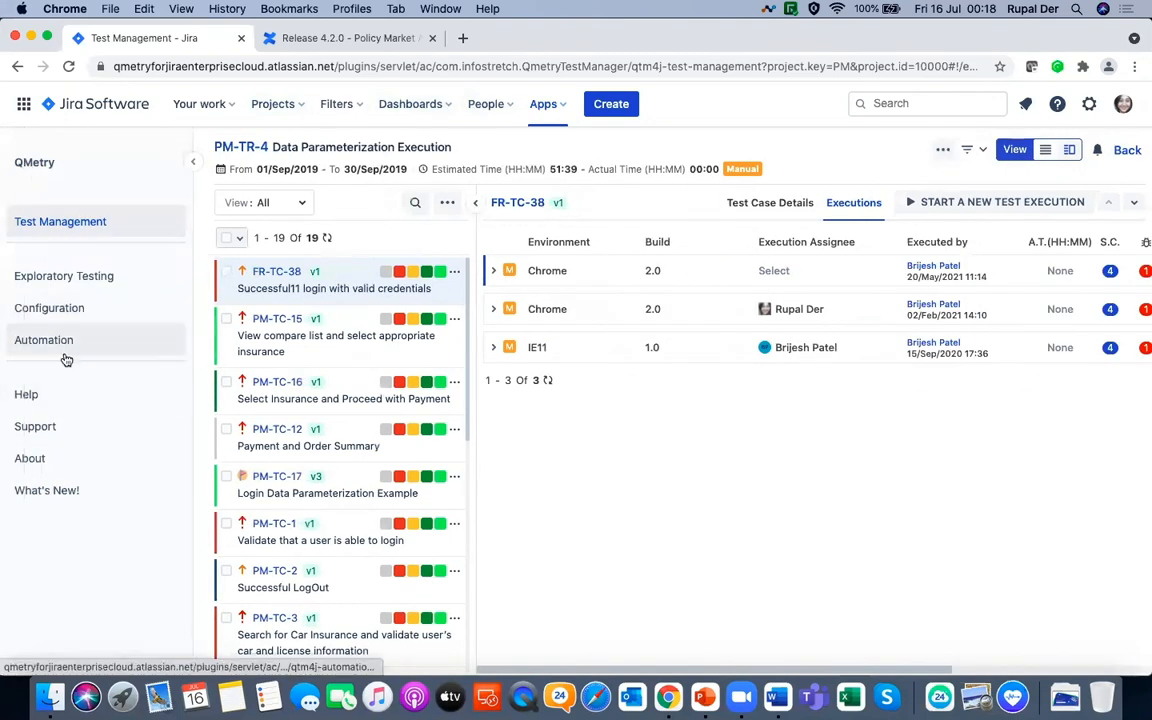
click(81, 230)
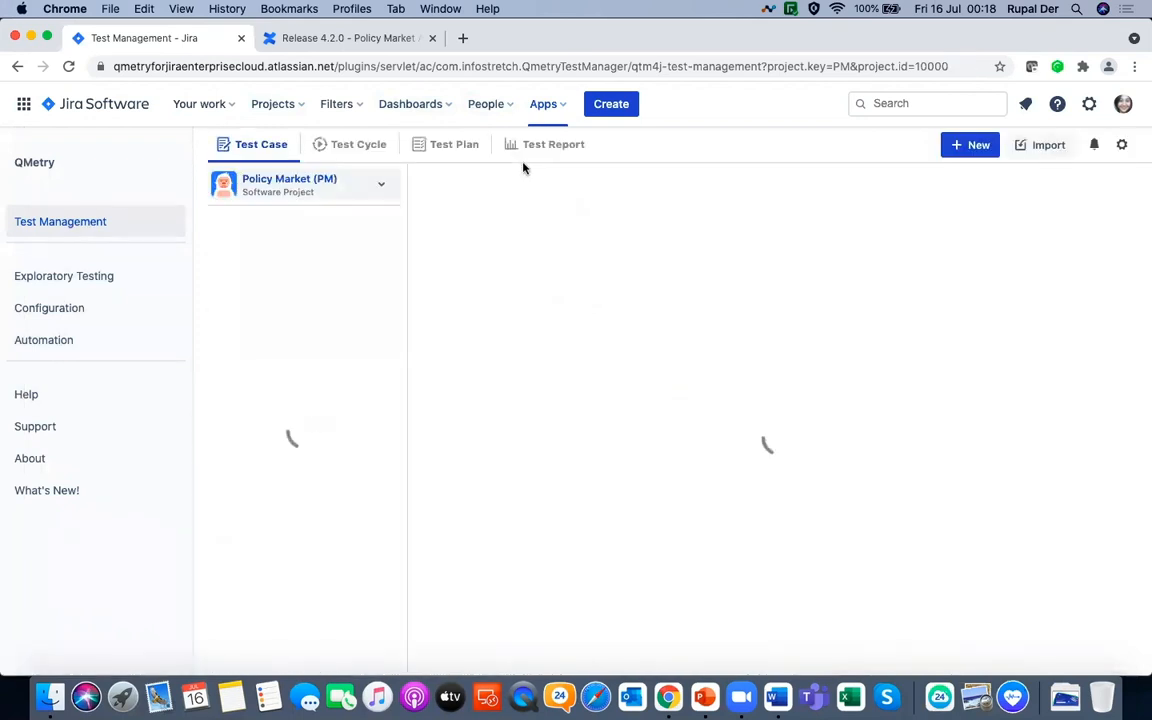
click(535, 150)
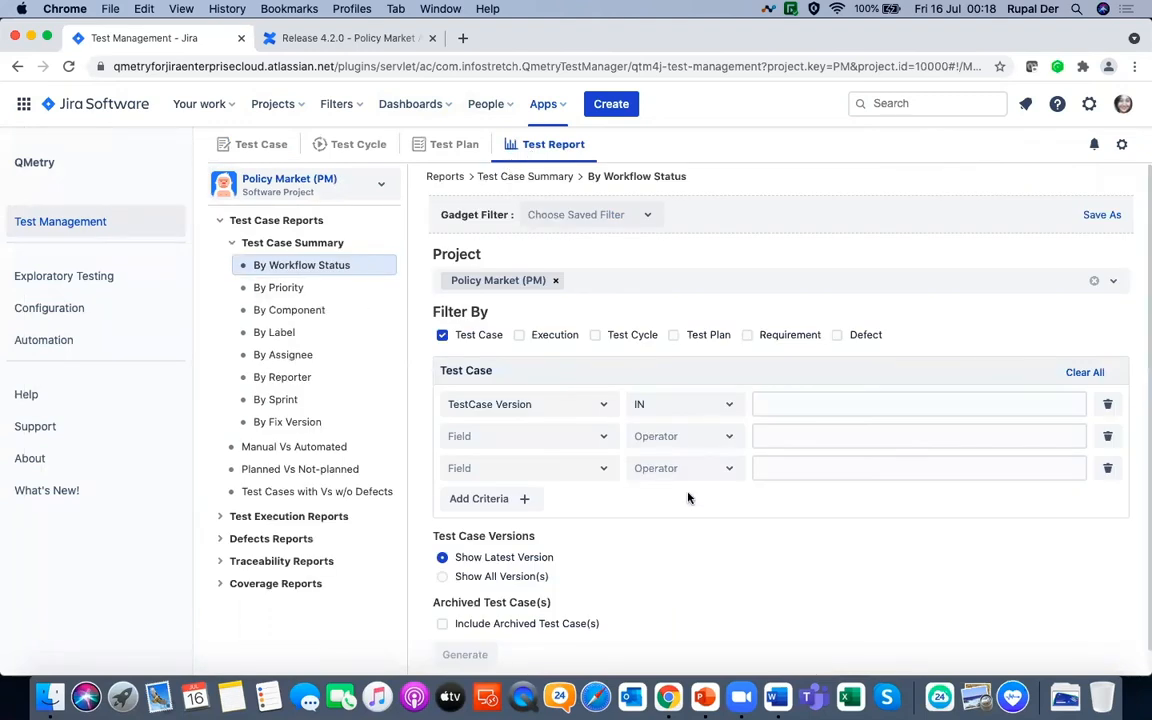
Review the selectable projects for the By Workflow Status report and add Execution as a second filter module
scroll(688, 498, down, 1)
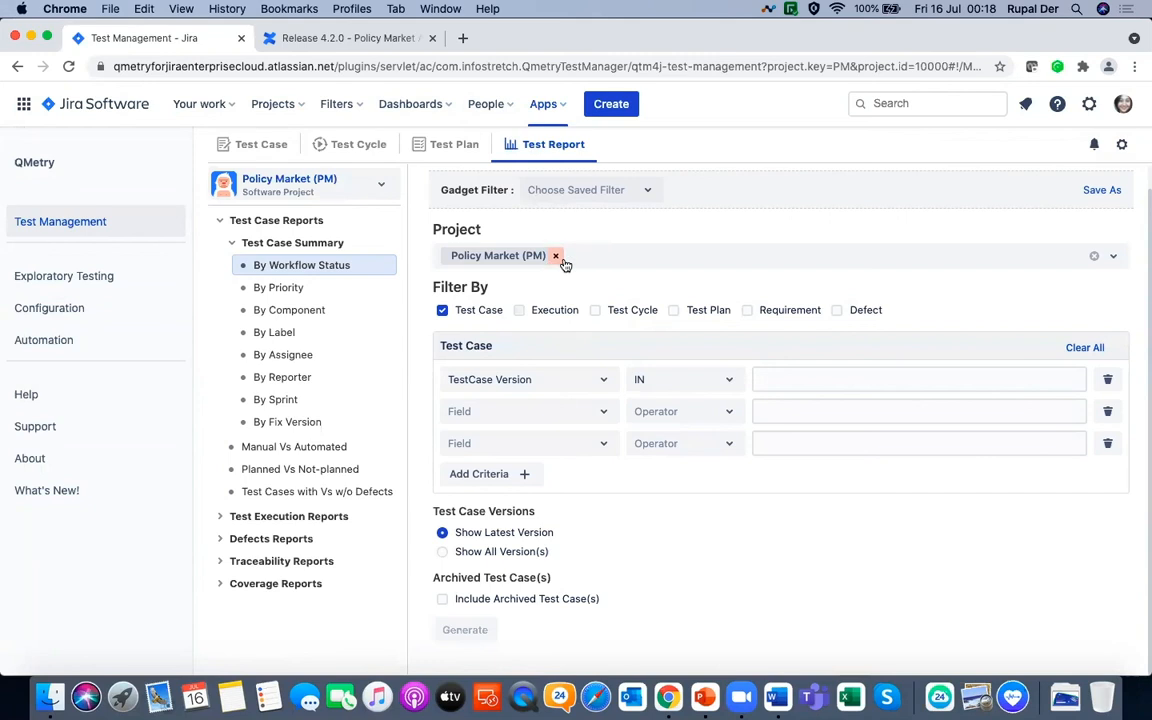
click(634, 263)
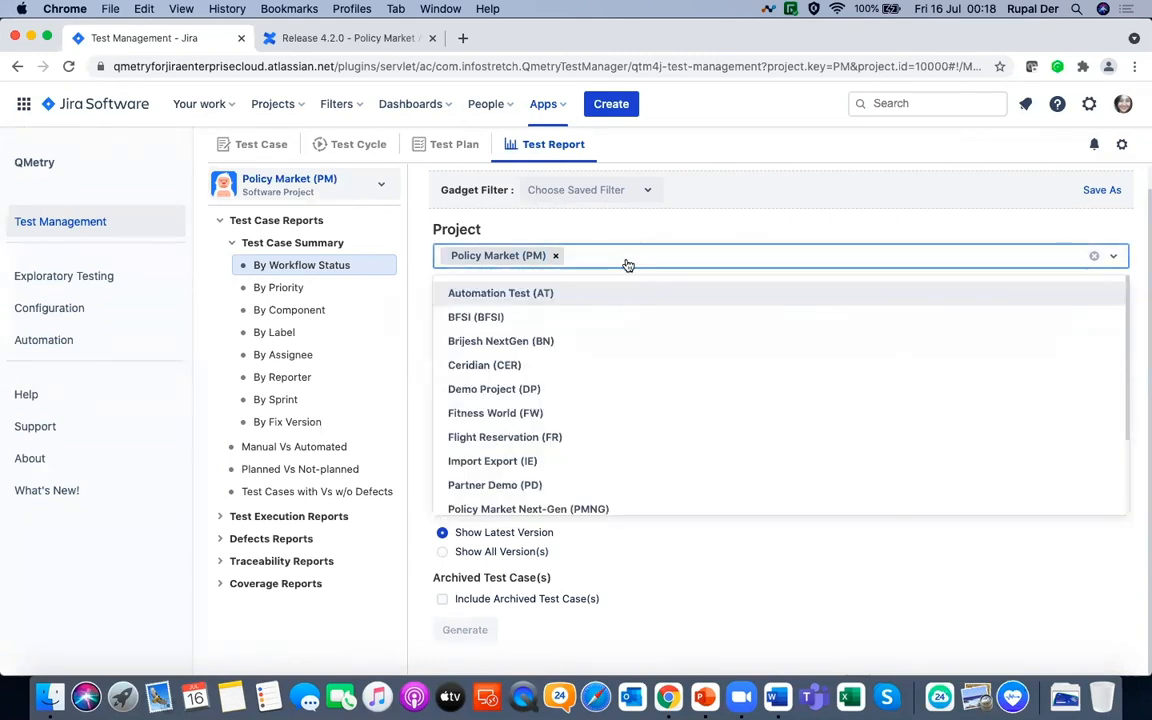
click(601, 231)
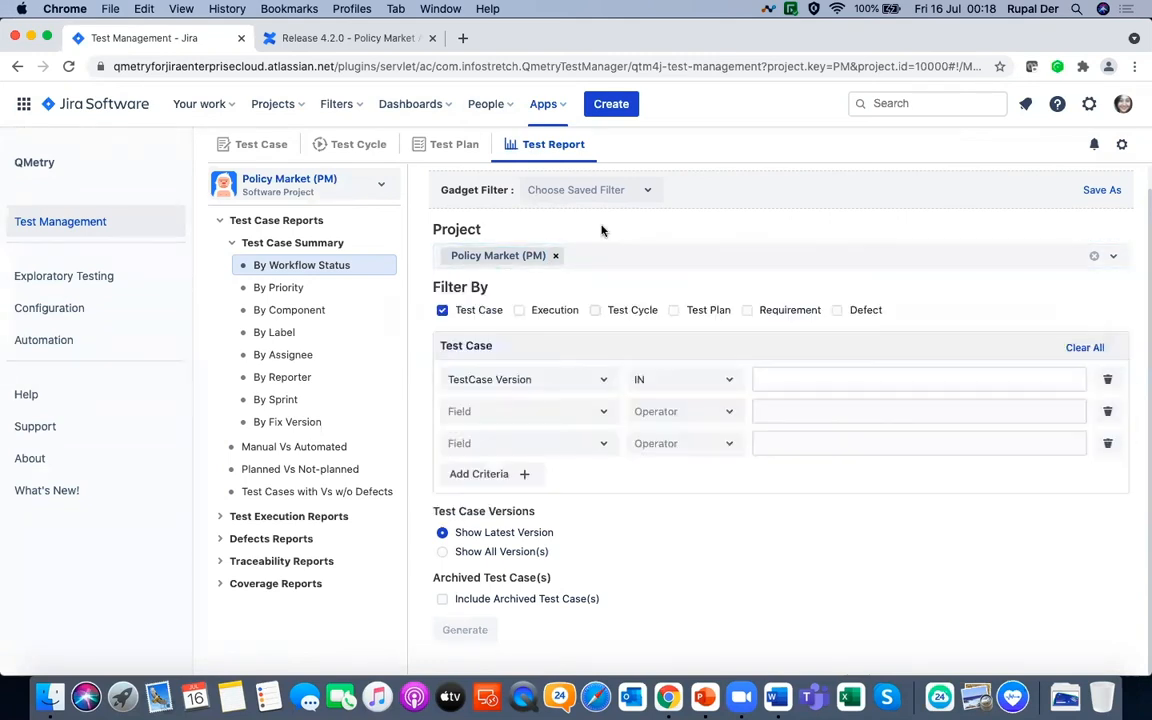
click(520, 311)
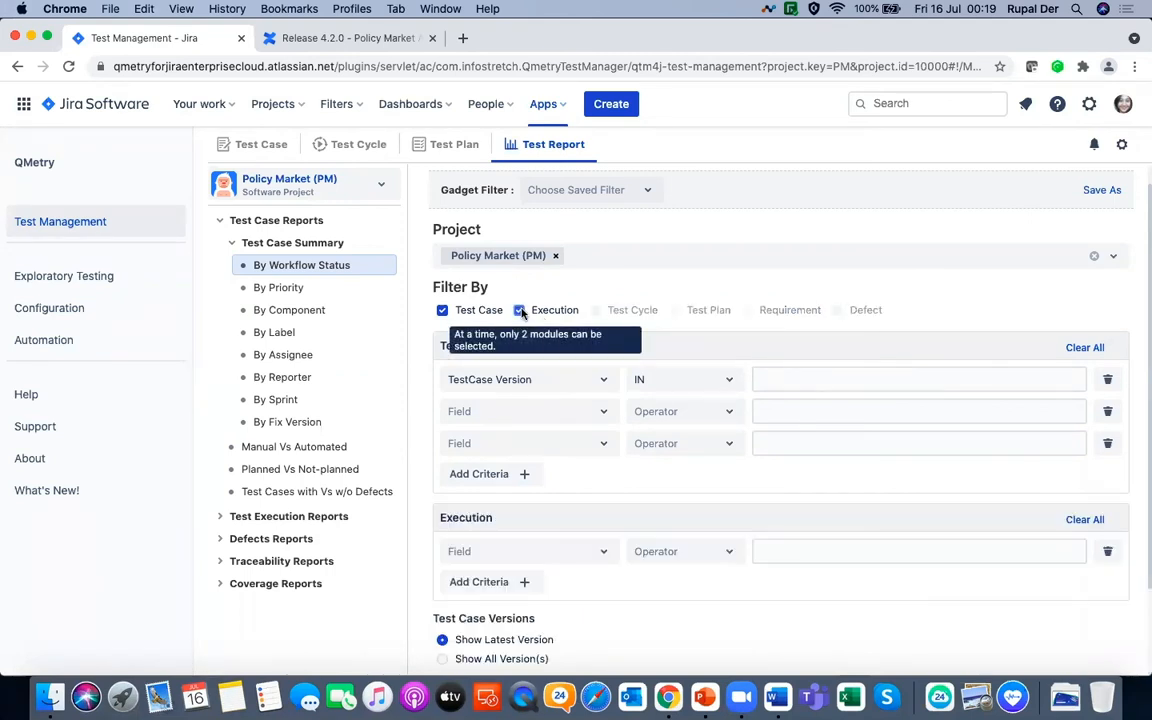
scroll(571, 477, down, 2)
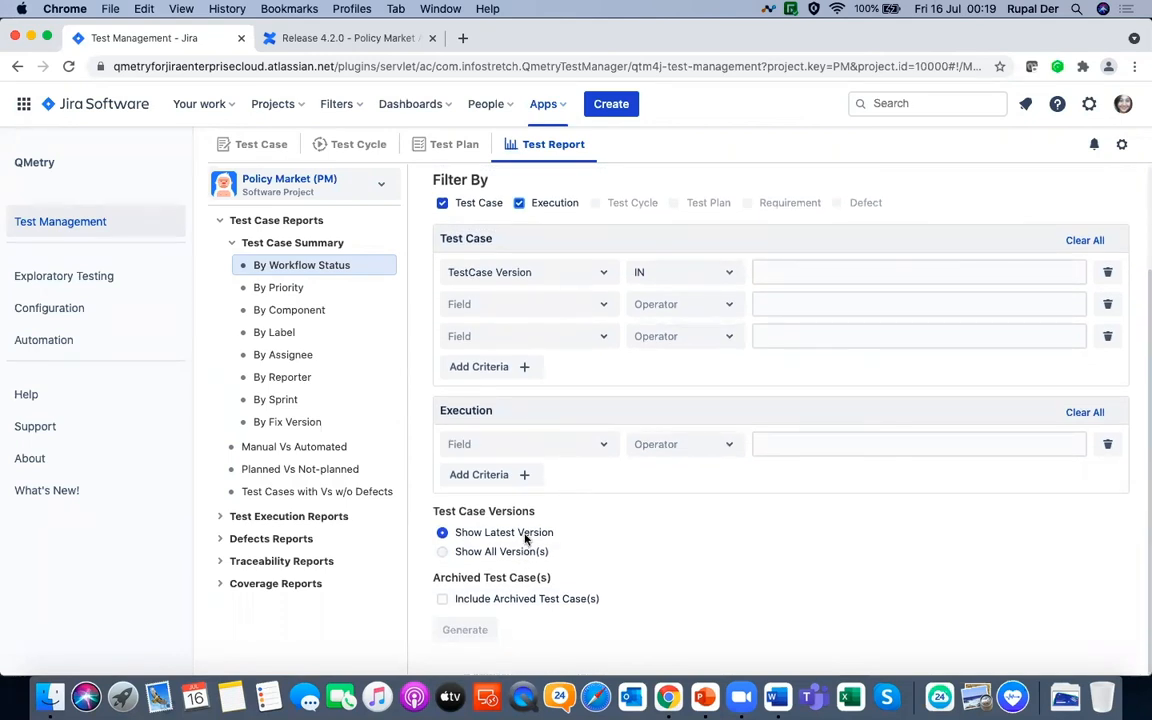
Look at the Test Cases with Vs w/o Defects and By Test Case traceability reports, and open the By Requirement traceability report
click(309, 491)
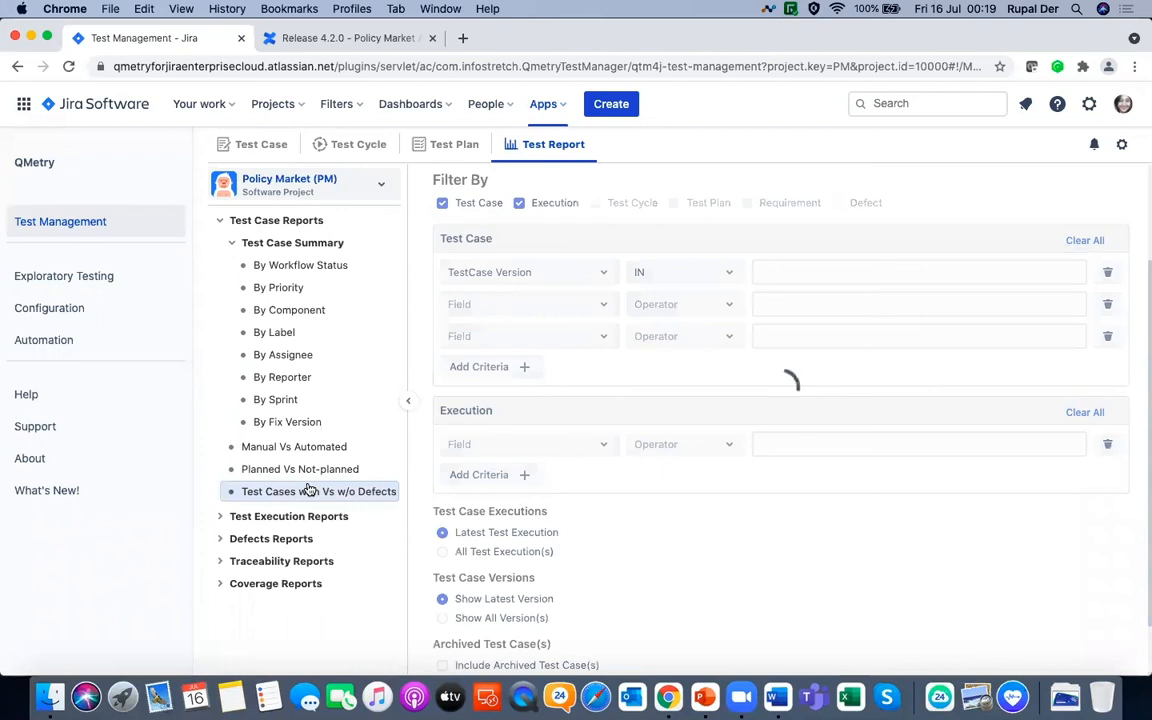
click(222, 560)
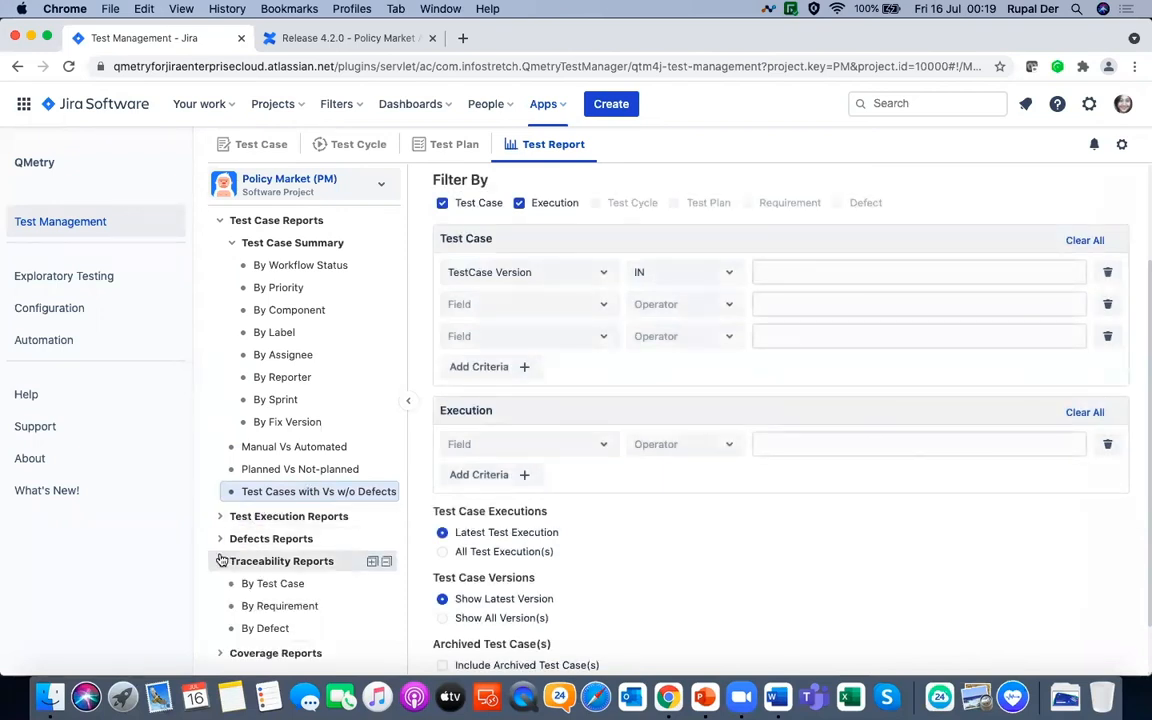
click(258, 589)
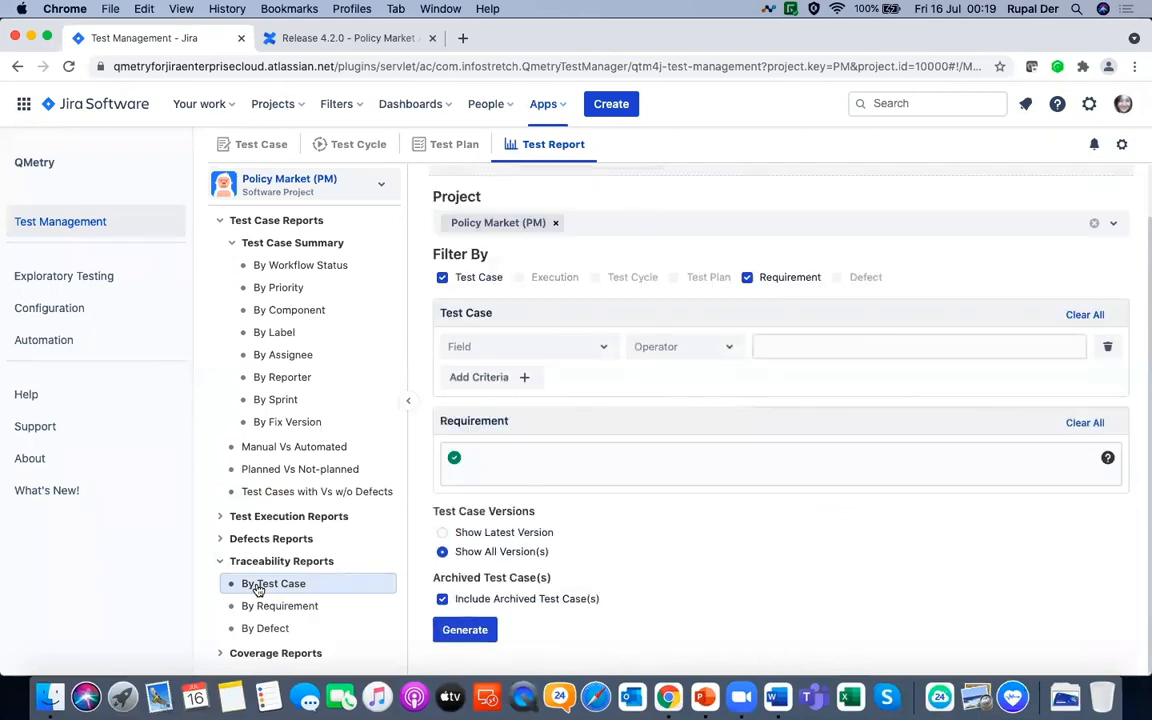
scroll(828, 542, up, 2)
scroll(828, 542, down, 2)
click(351, 606)
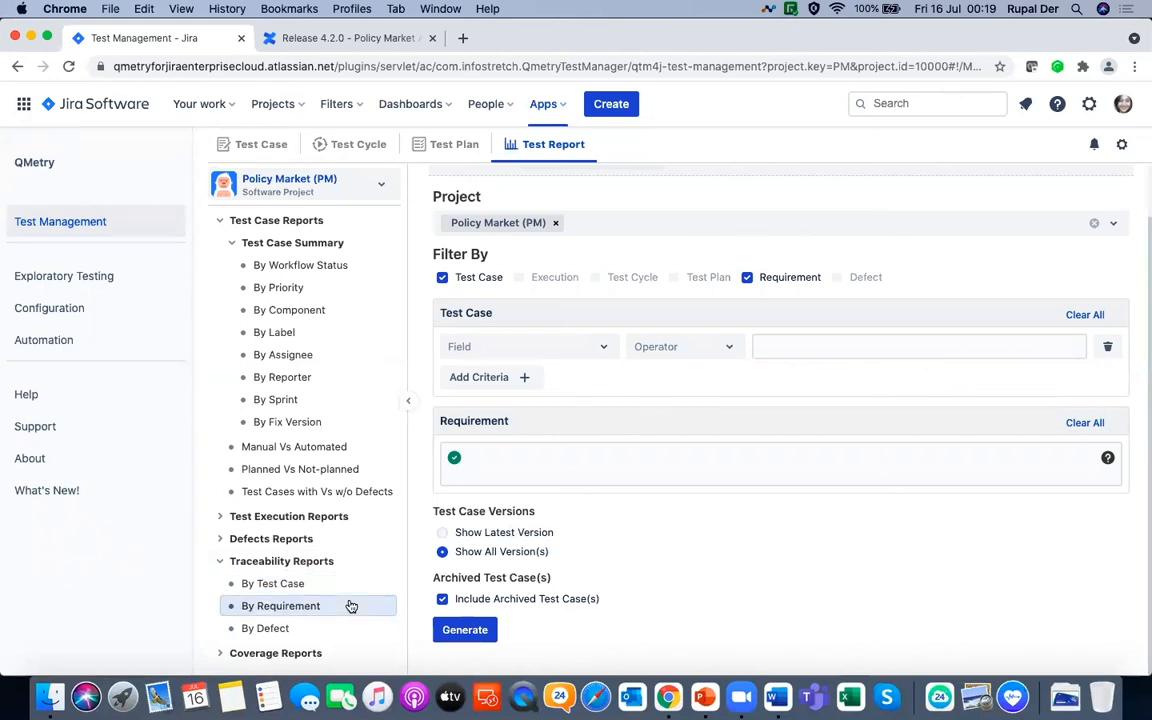
Add a second empty test case criteria row to the By Requirement traceability report and generate the report
click(557, 347)
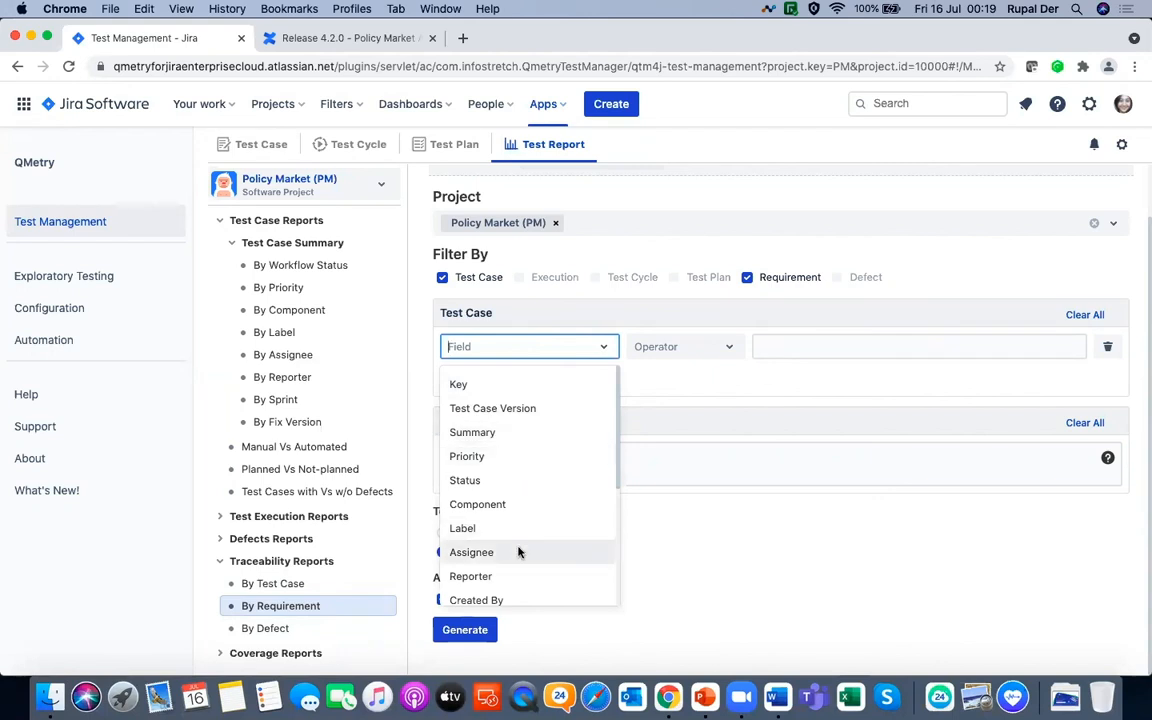
click(707, 358)
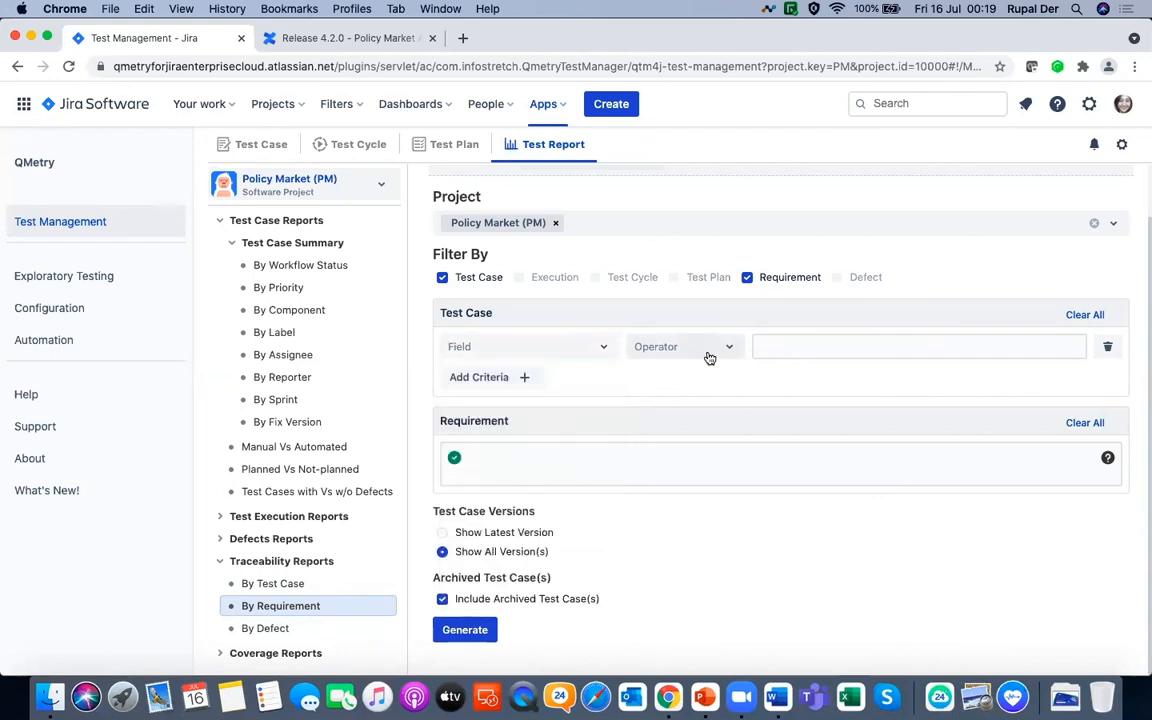
click(524, 376)
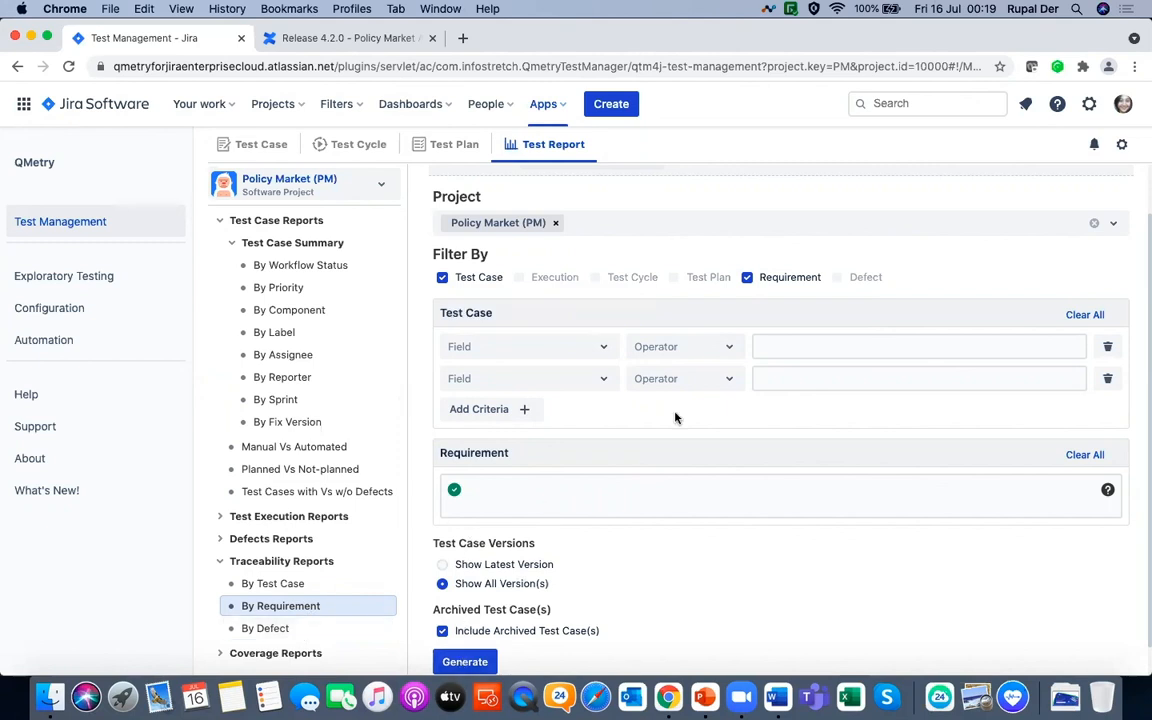
scroll(607, 369, up, 2)
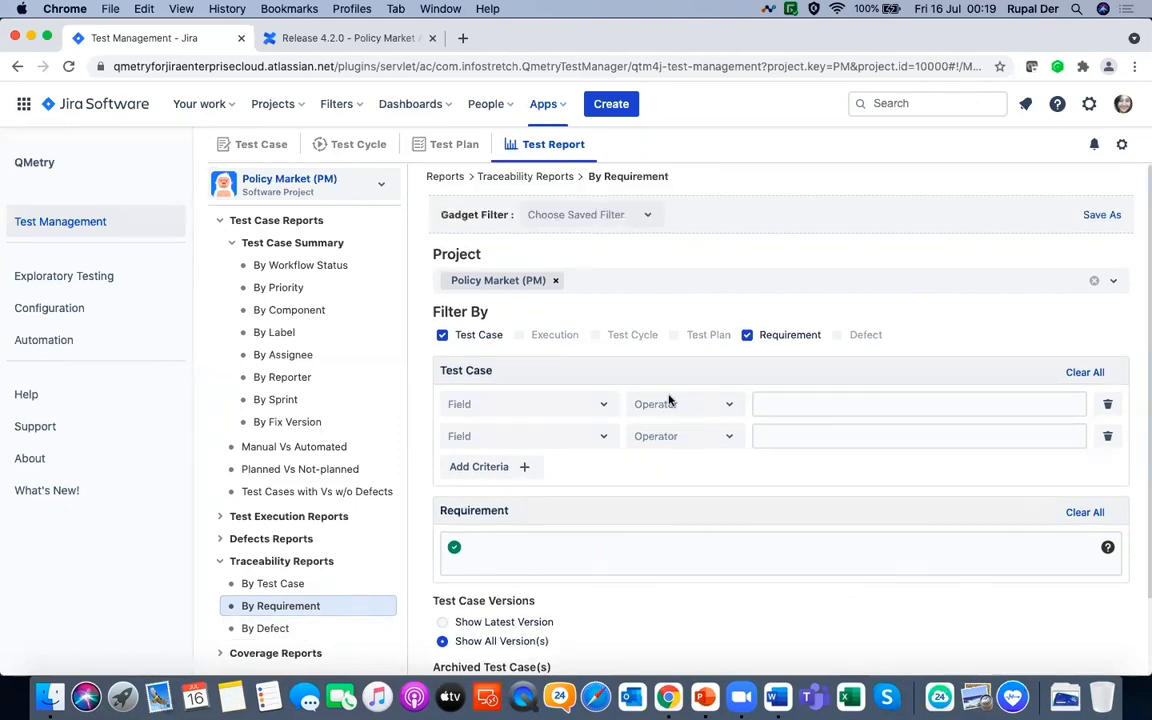
click(651, 217)
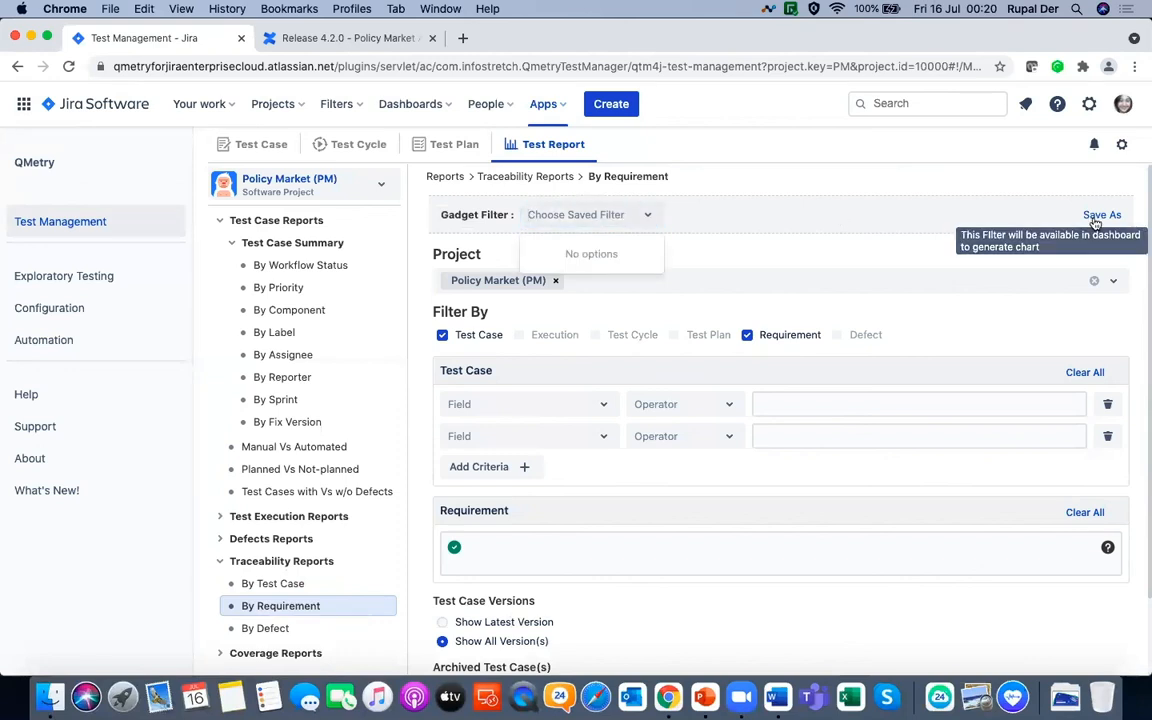
scroll(715, 517, down, 3)
click(463, 627)
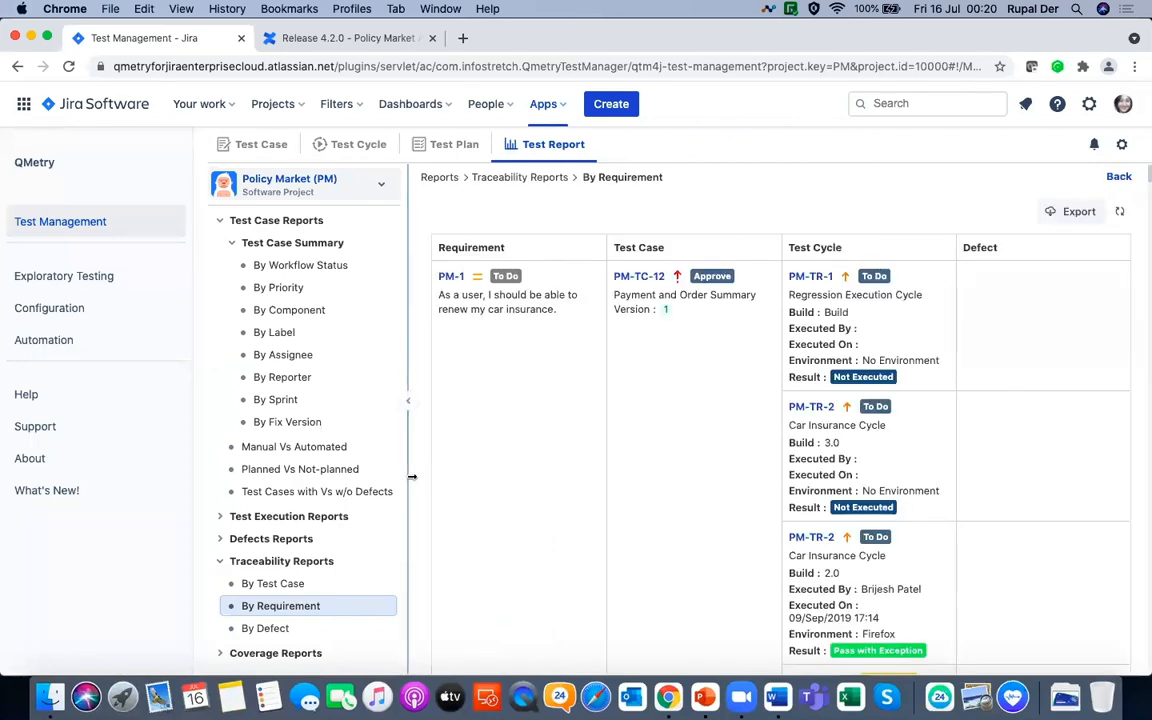
Examine the requirement traceability table with the report tree collapsed, and open the Exploratory Testing section
click(408, 402)
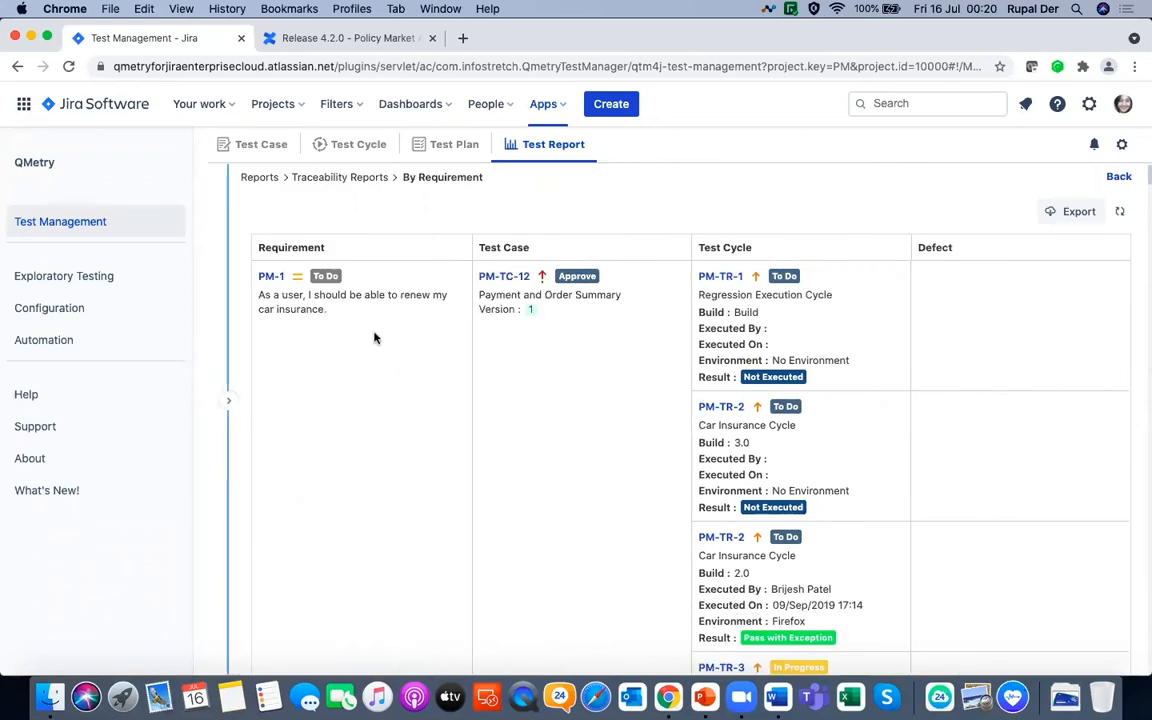
scroll(793, 339, down, 5)
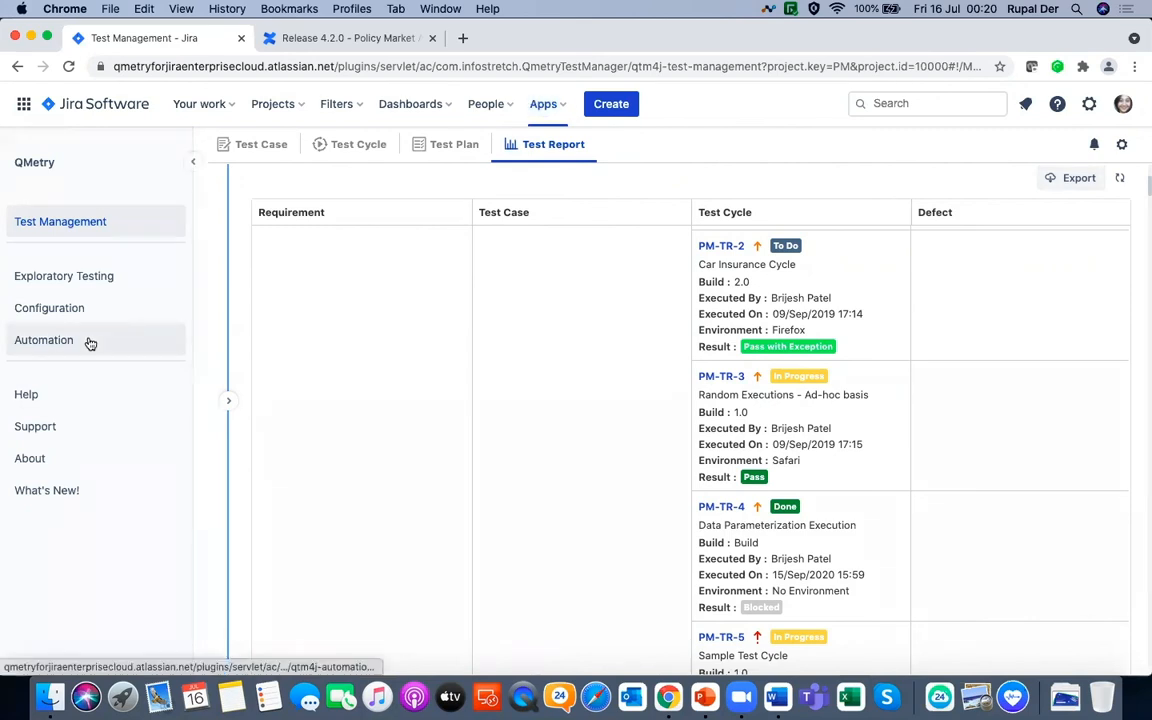
click(89, 285)
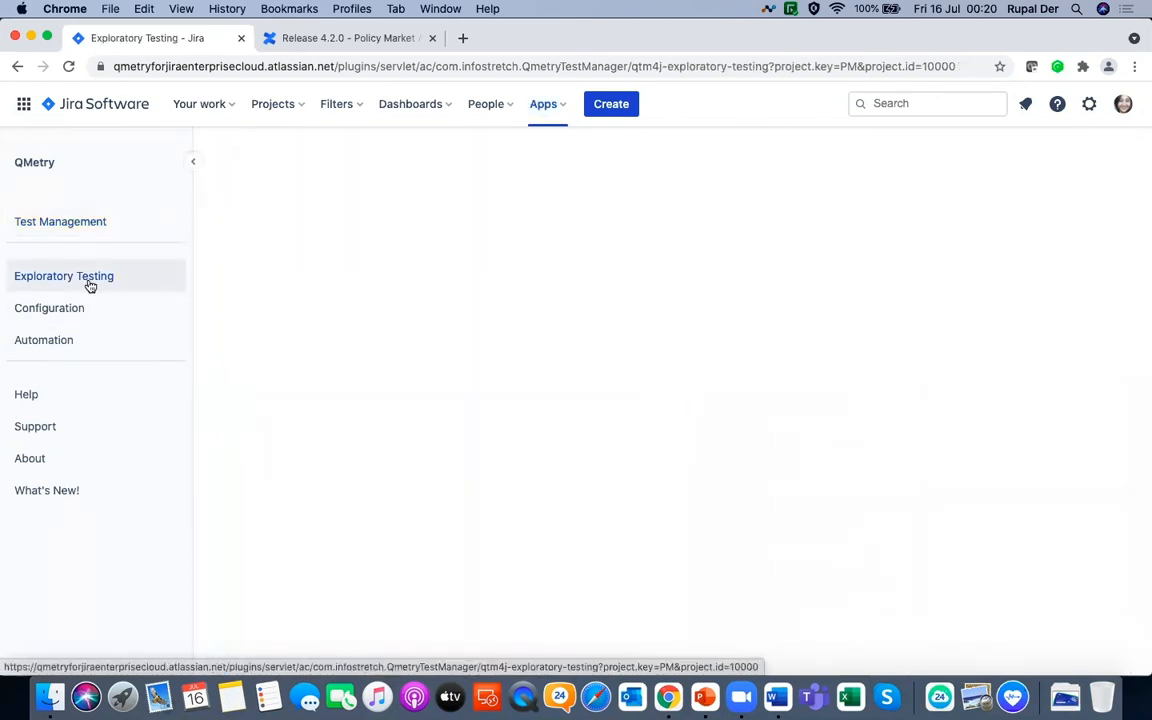
Switch to the Release 4.2.0 page in Confluence and examine its test plans and the test cycles' execution results and defects
click(310, 41)
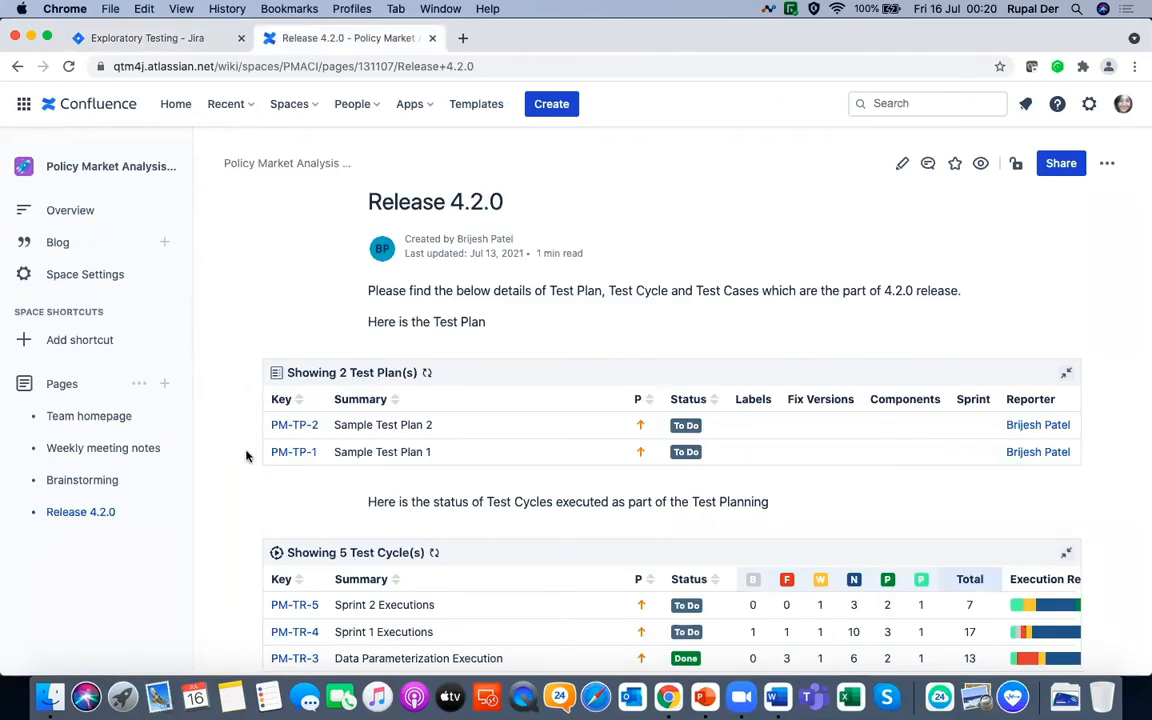
scroll(246, 456, down, 3)
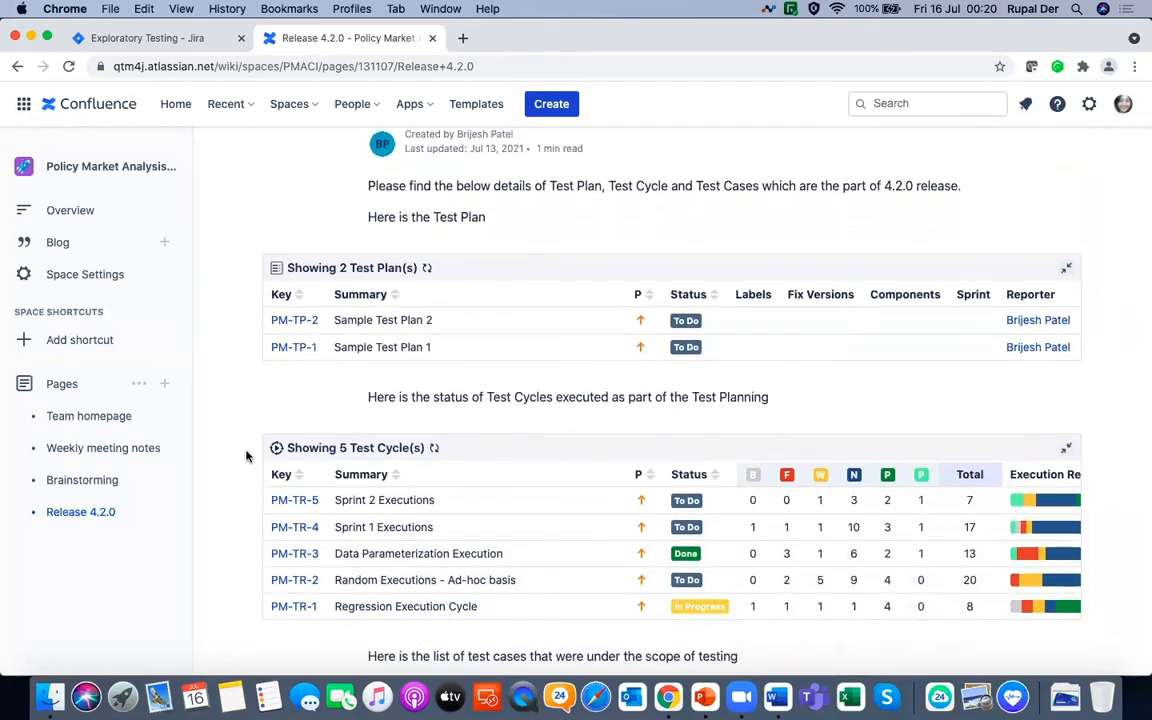
scroll(246, 456, up, 3)
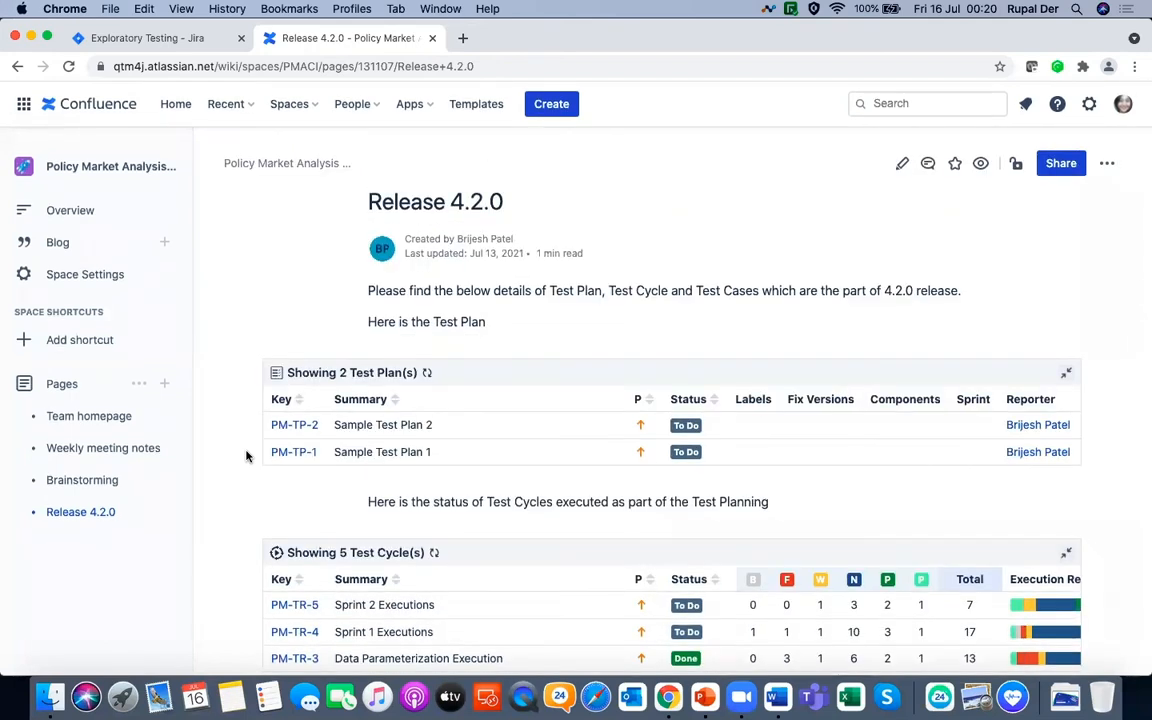
scroll(246, 456, down, 3)
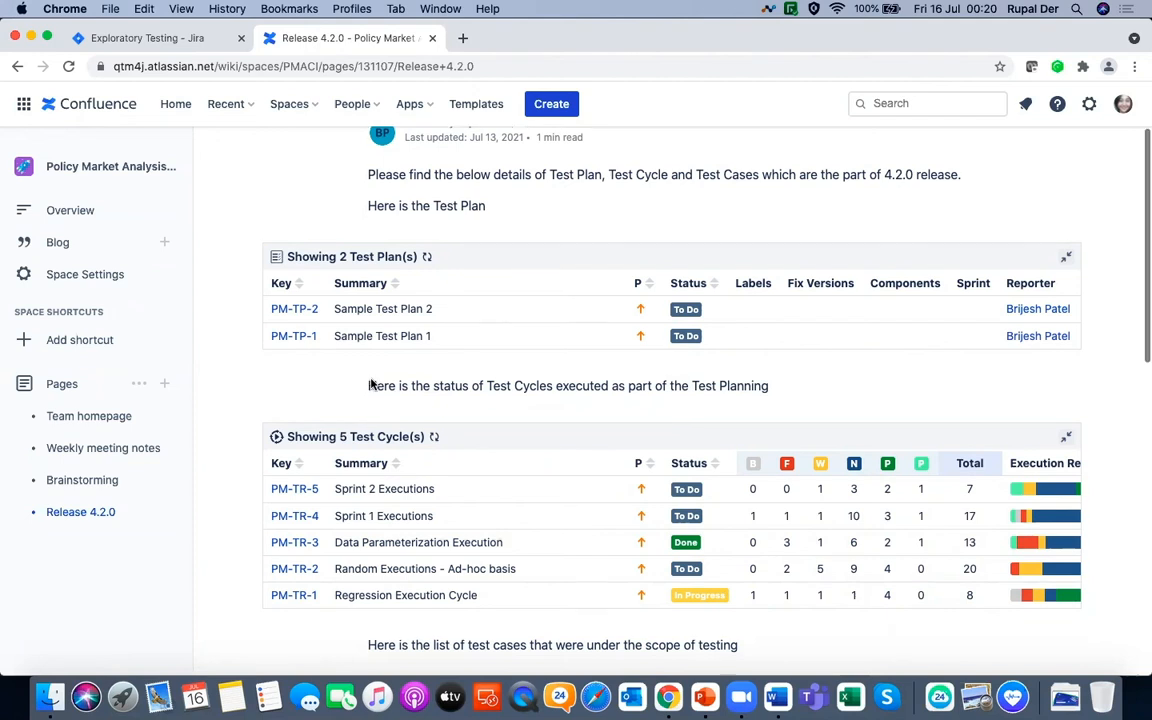
scroll(372, 384, down, 3)
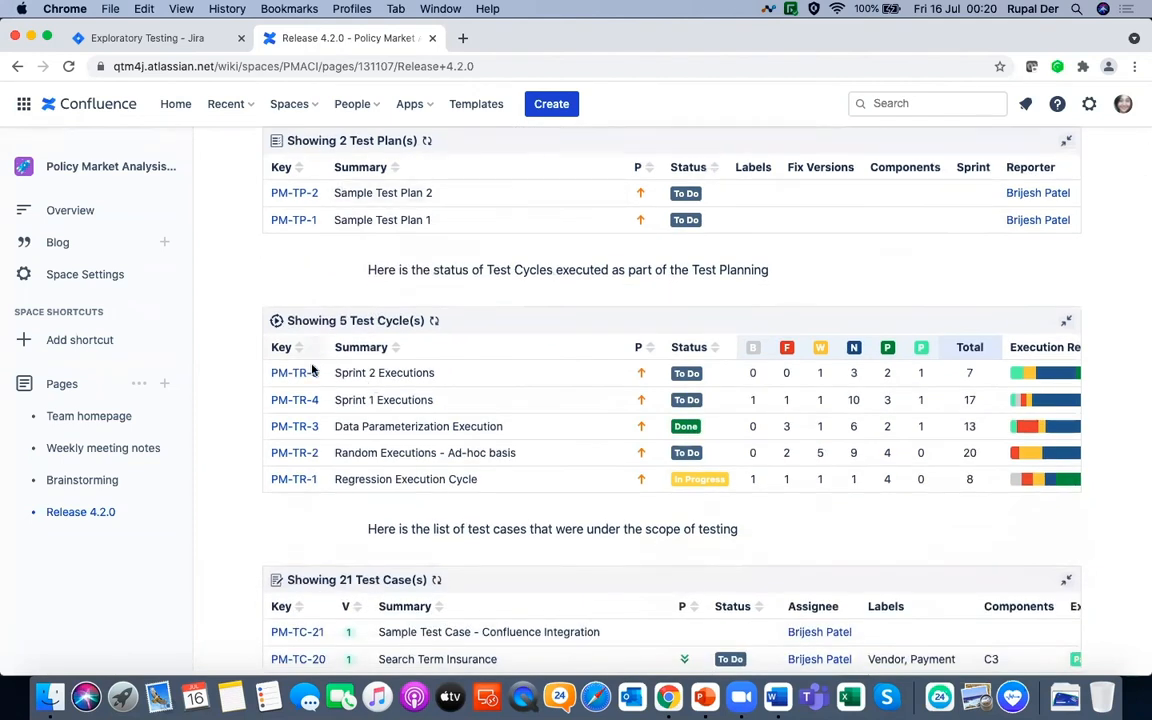
scroll(756, 422, right, 2)
scroll(756, 422, right, 5)
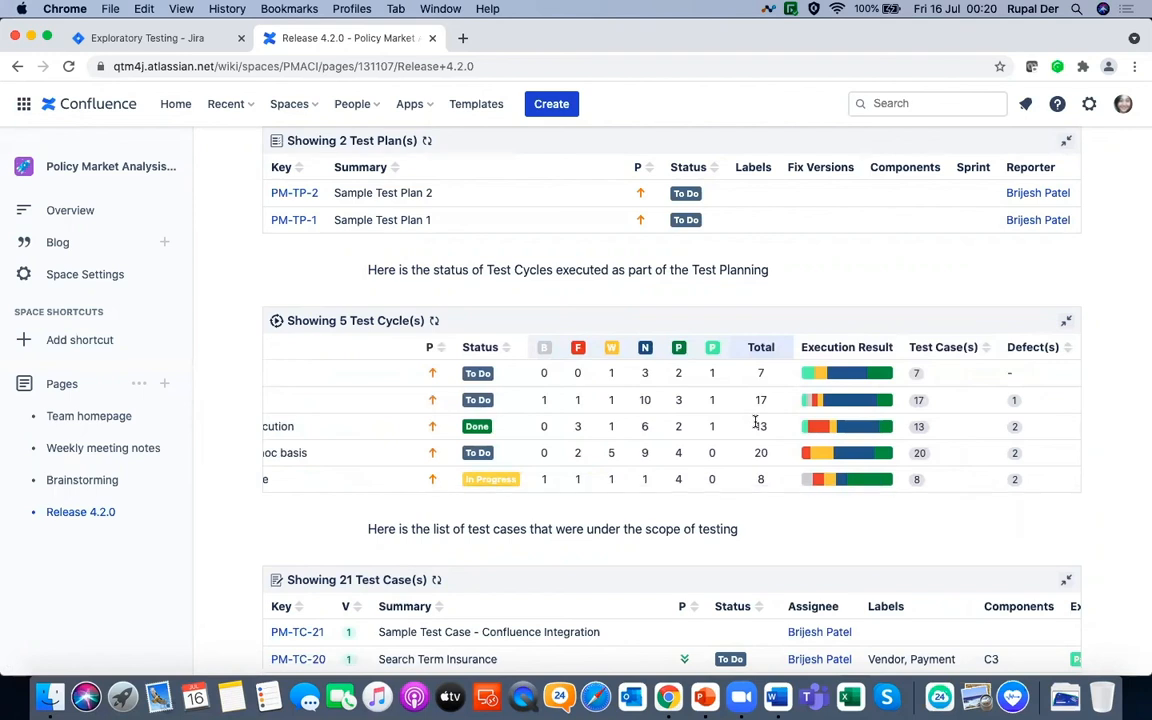
scroll(685, 432, left, 4)
scroll(685, 432, left, 8)
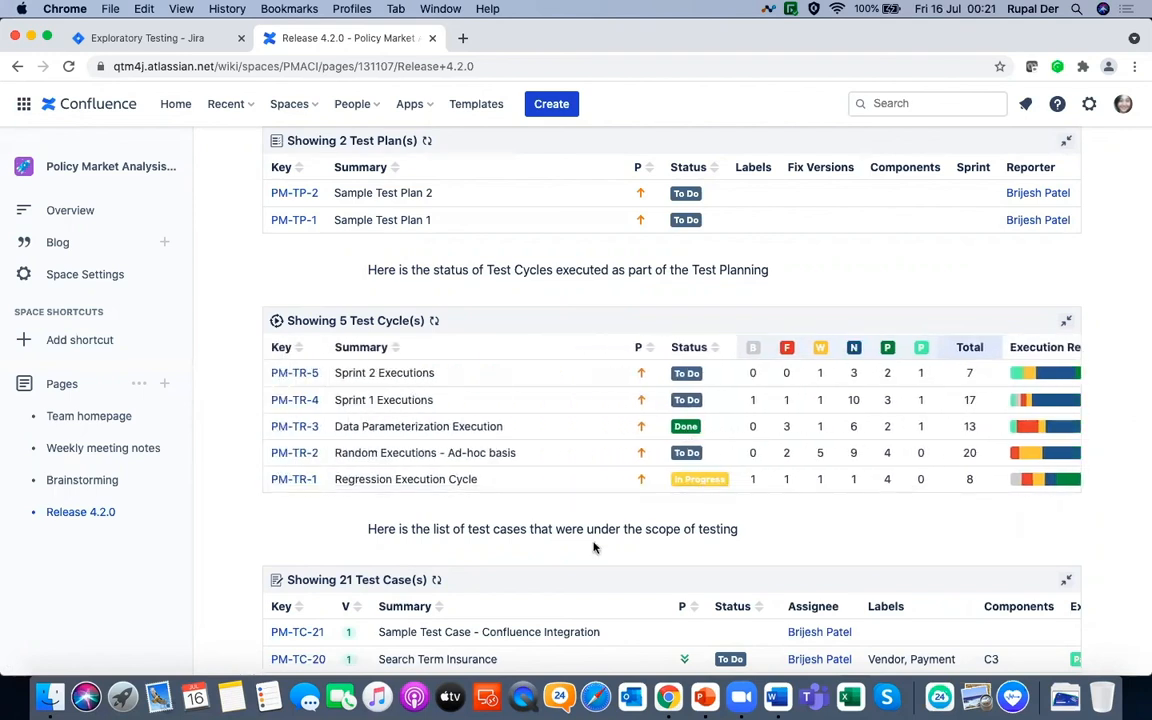
Examine the test case table of the Release 4.2.0 page including its execution results, and return to the test plans and cycles
scroll(540, 490, down, 3)
scroll(575, 605, down, 6)
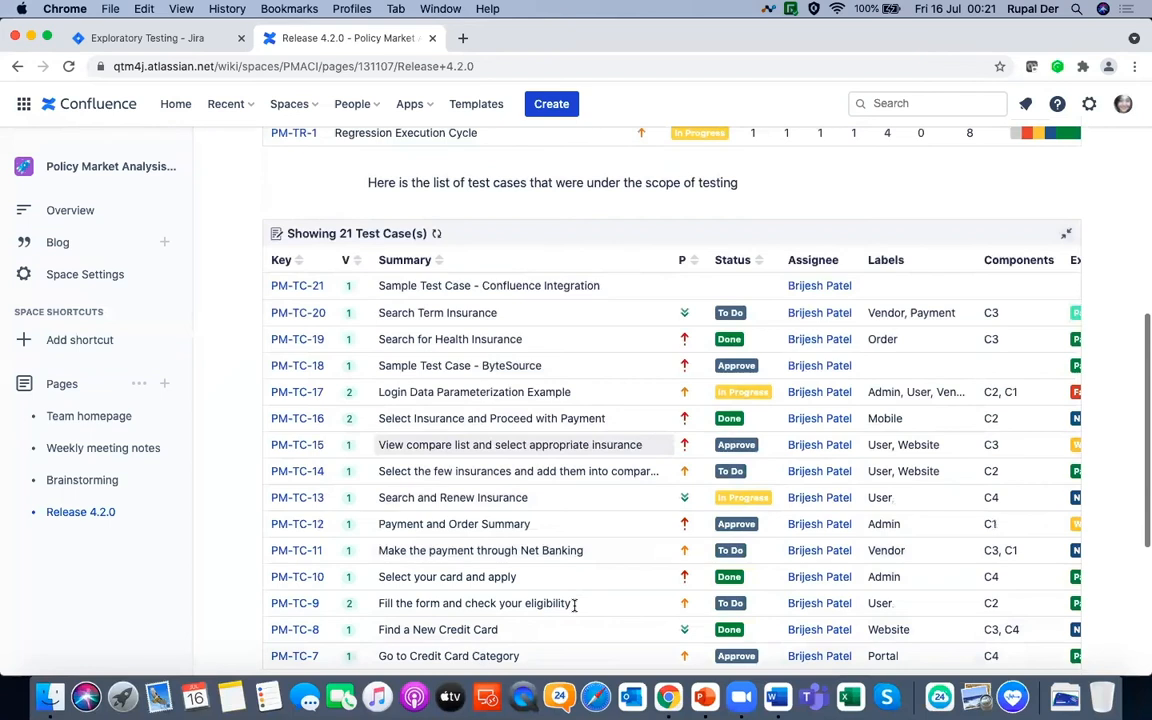
scroll(575, 607, right, 5)
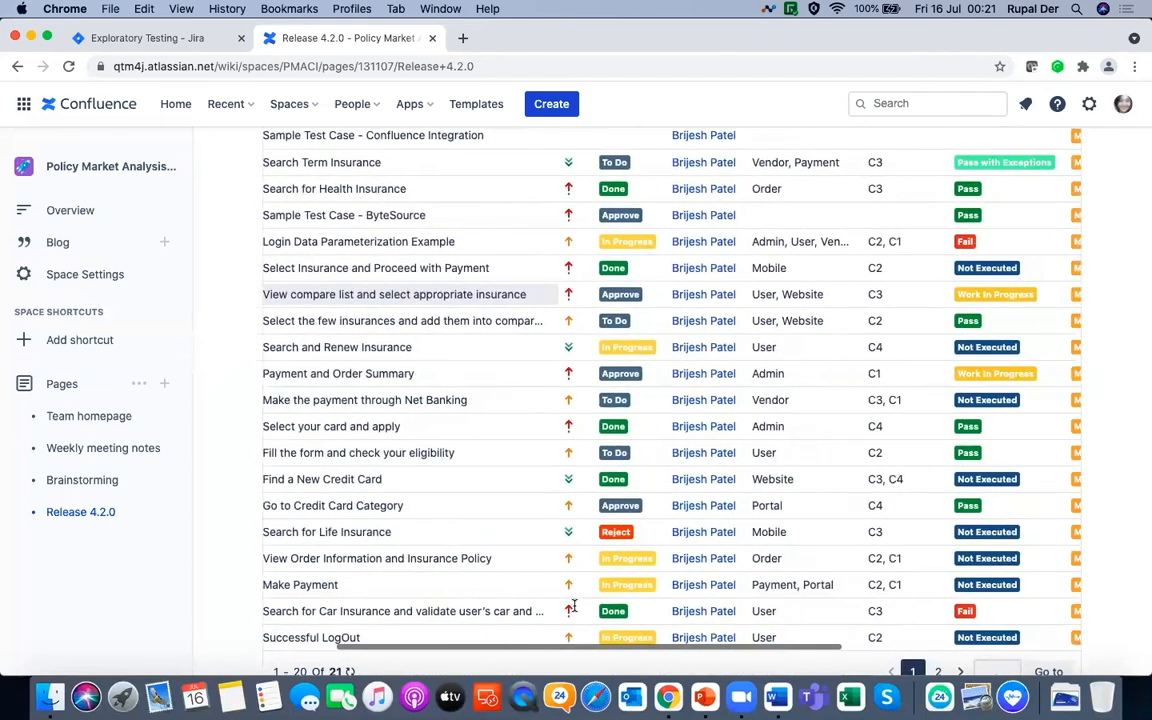
scroll(575, 611, left, 5)
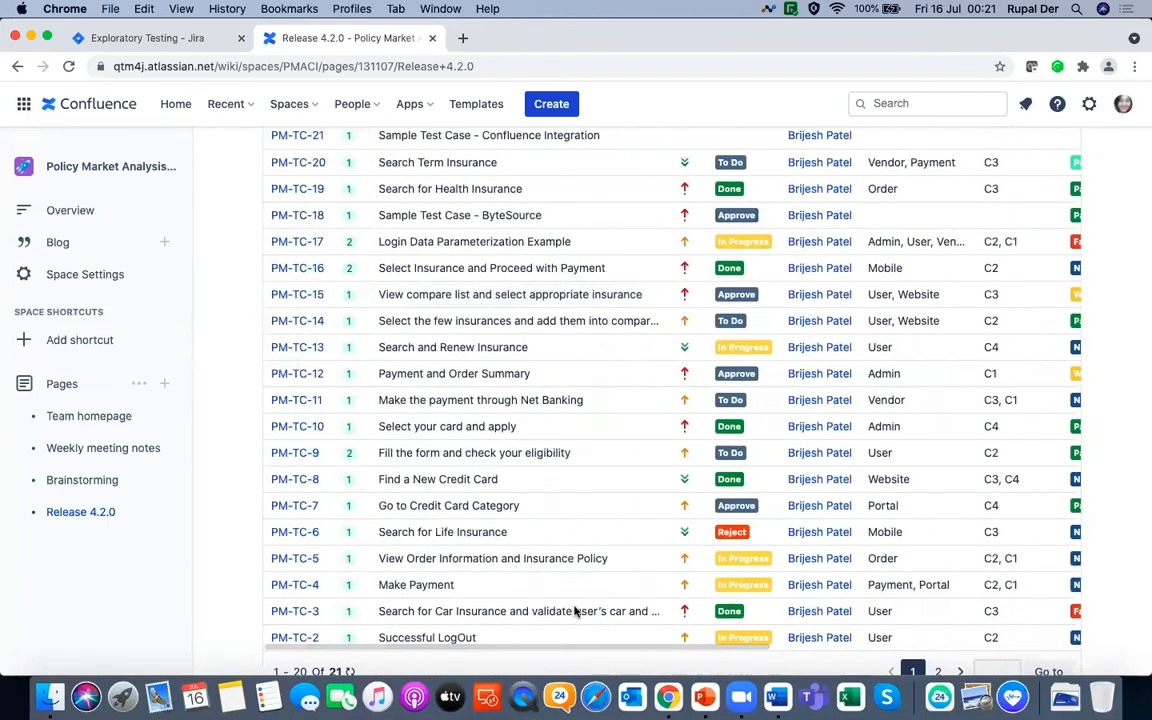
scroll(576, 610, up, 6)
scroll(575, 608, up, 8)
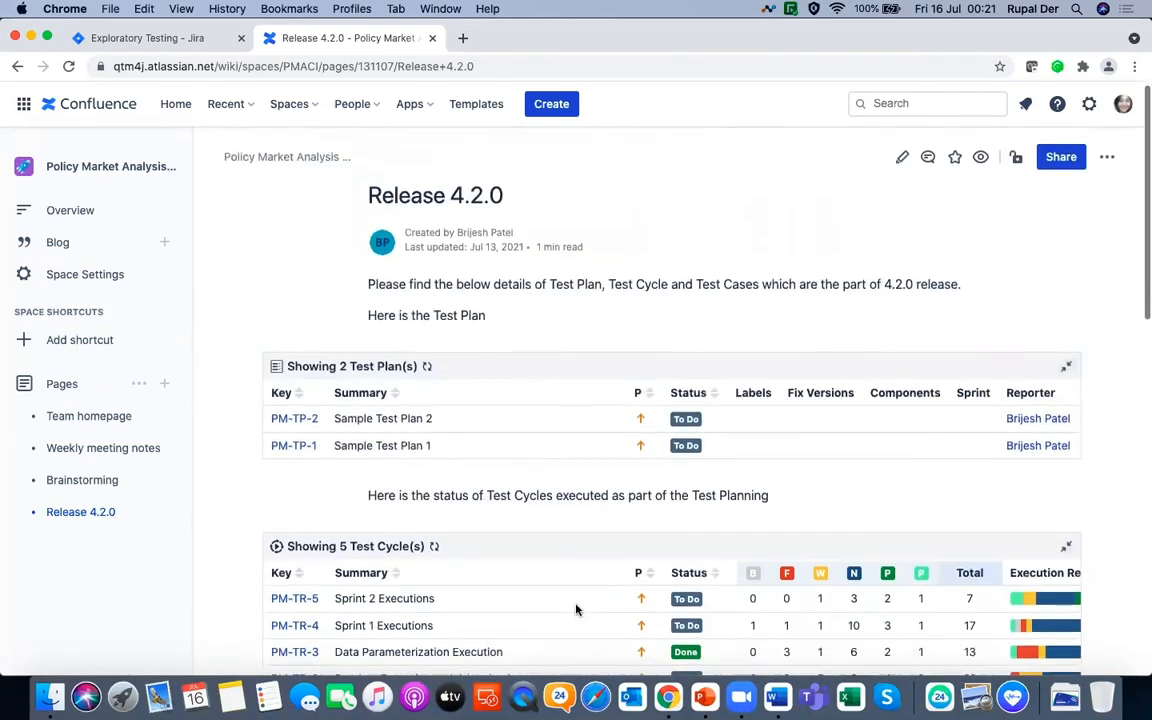
scroll(576, 609, down, 2)
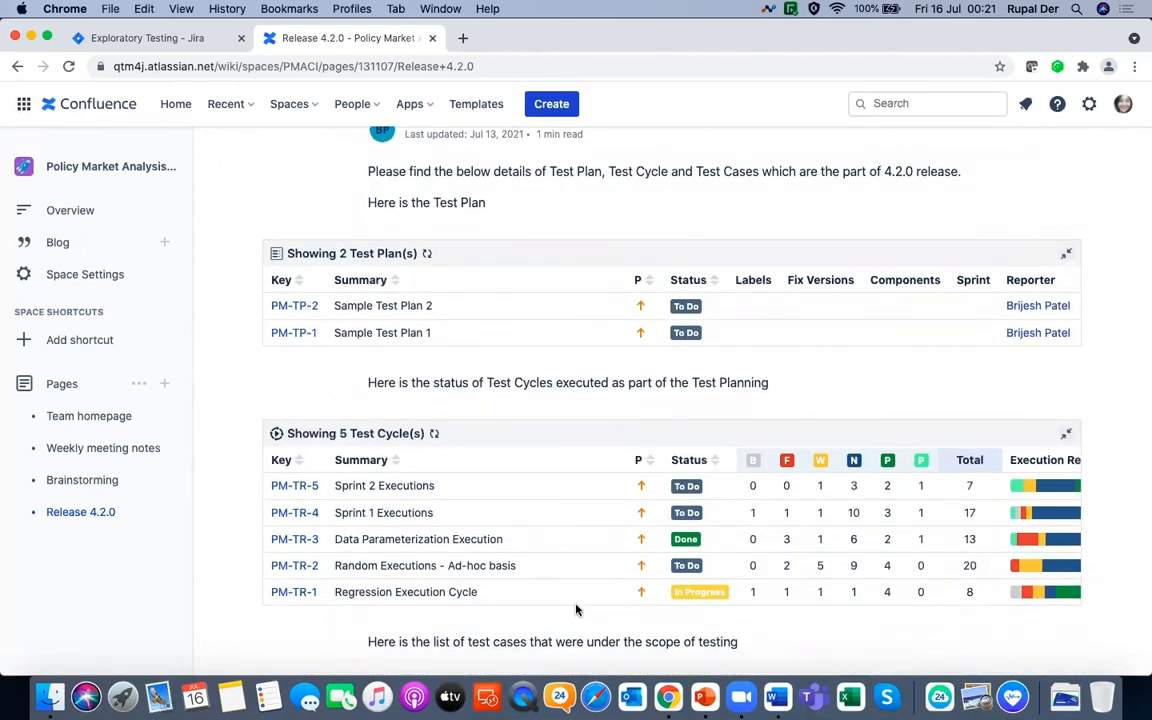
scroll(576, 609, down, 2)
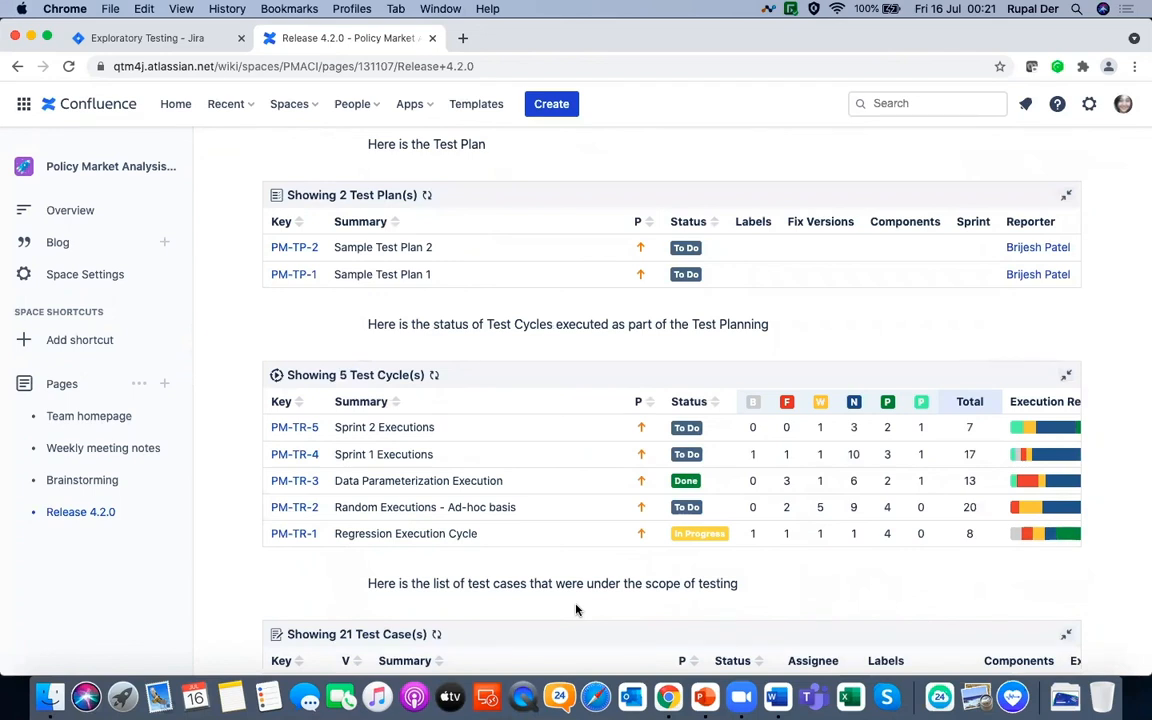
Return to the Exploratory Testing page in Jira and view the Chrome extension's login form with its QMetry URL and API key fields
click(160, 37)
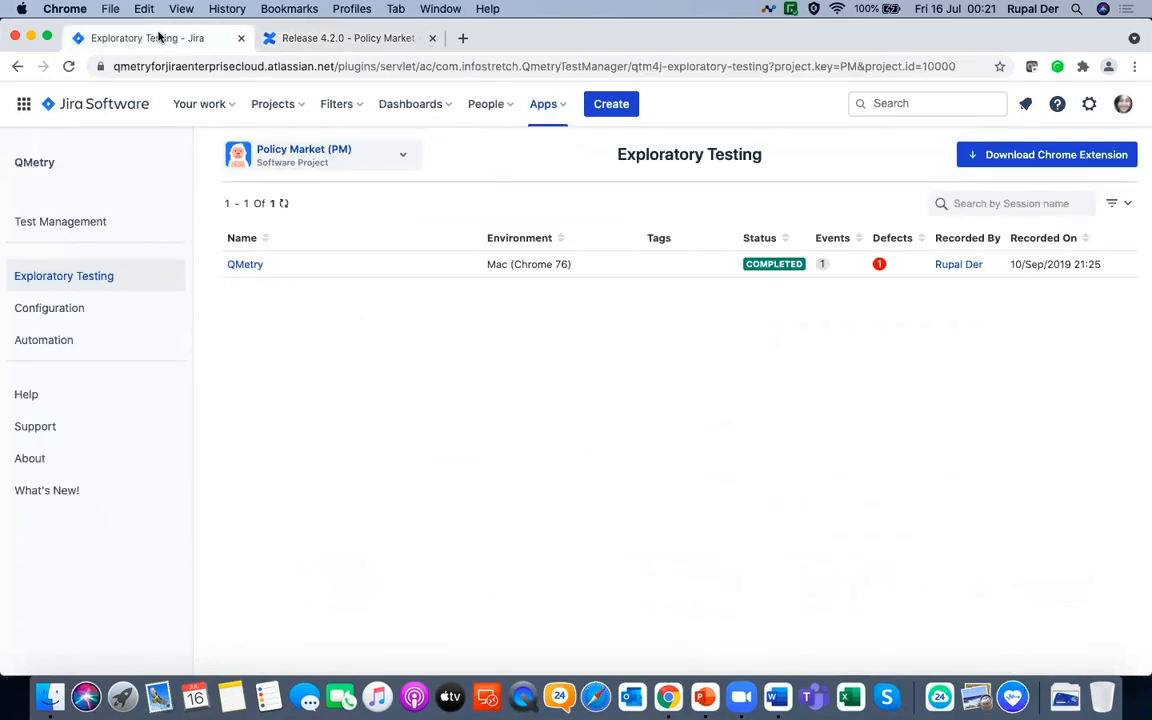
click(1055, 67)
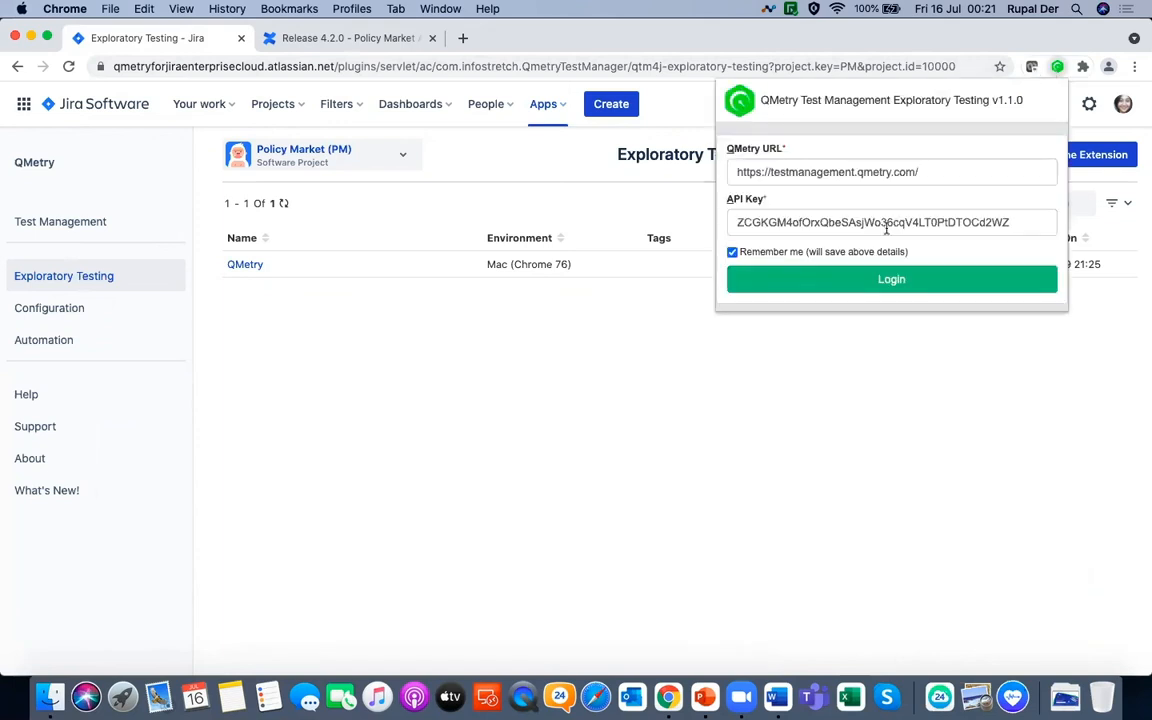
click(848, 395)
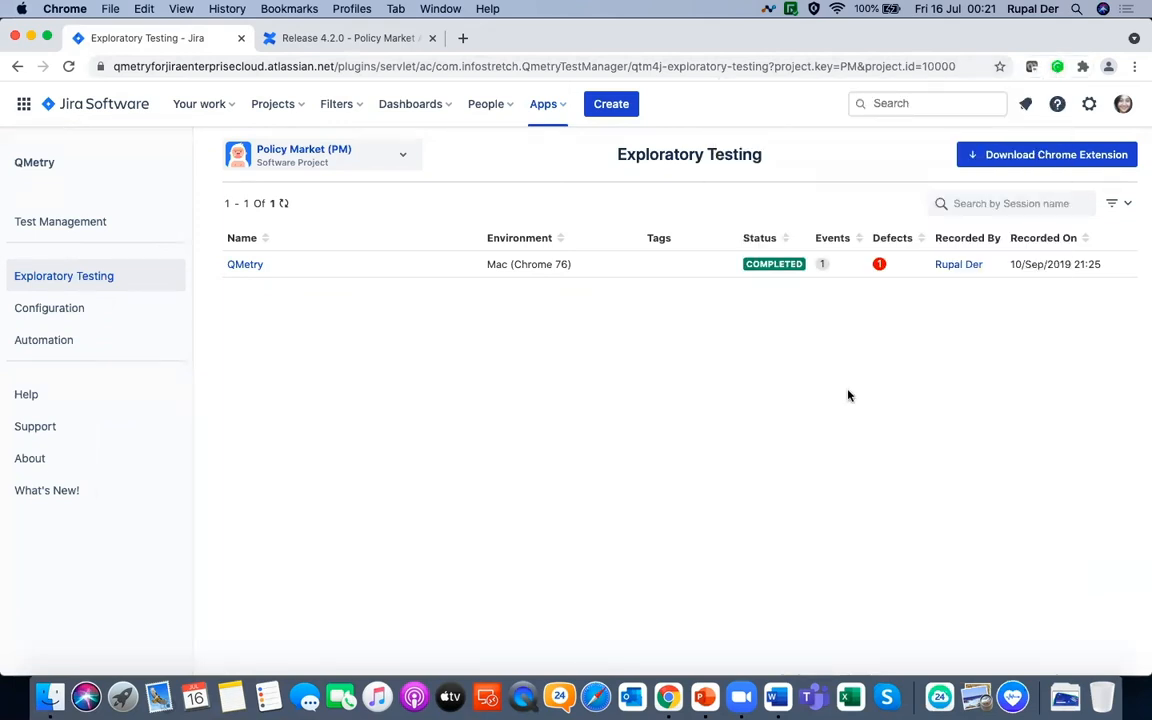
Open the QMetry exploratory session and examine its screens, document, event details and defects
click(249, 266)
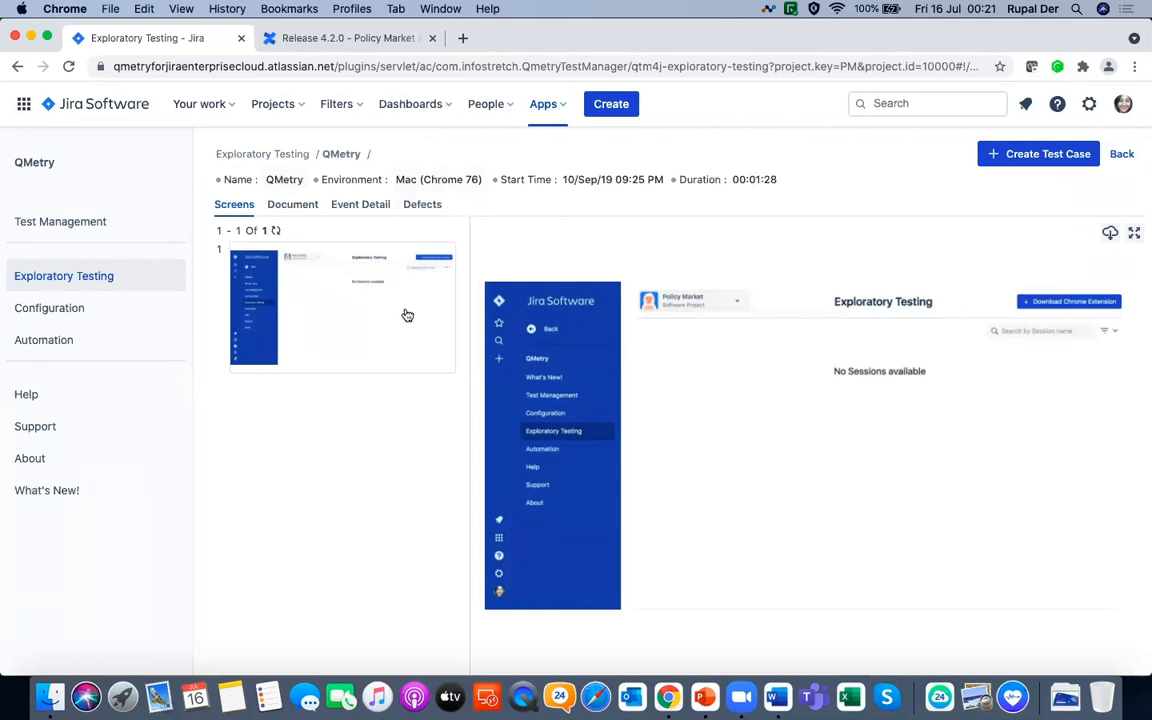
click(302, 210)
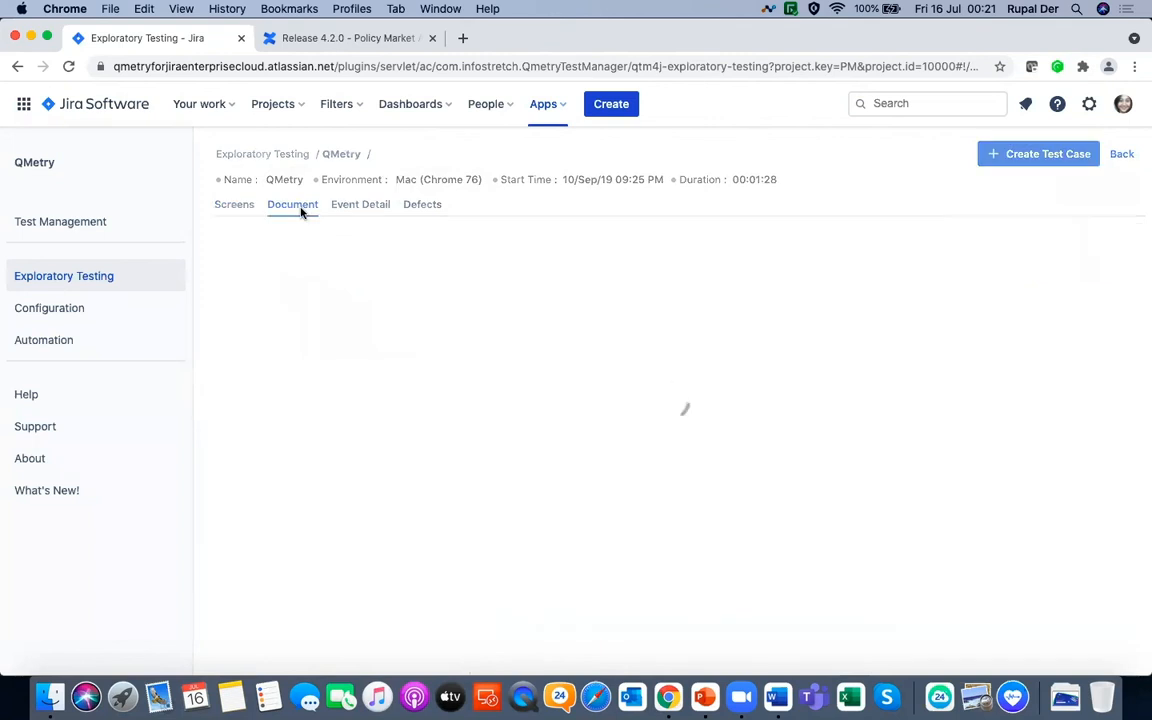
click(376, 207)
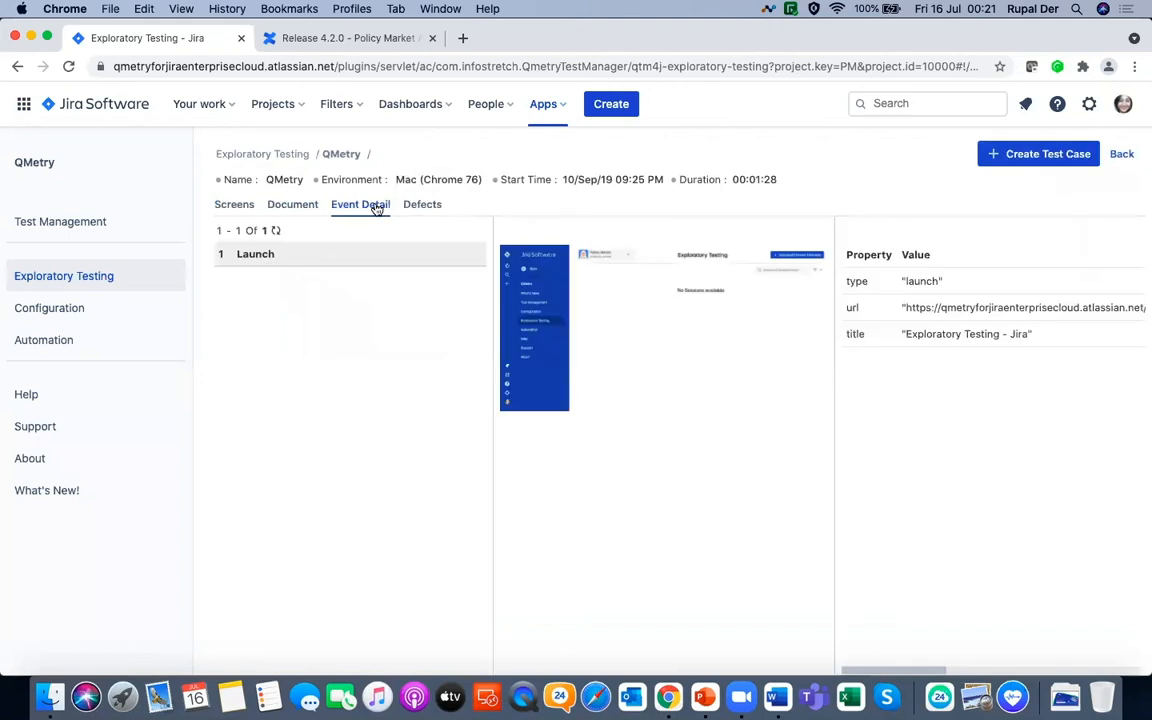
click(419, 205)
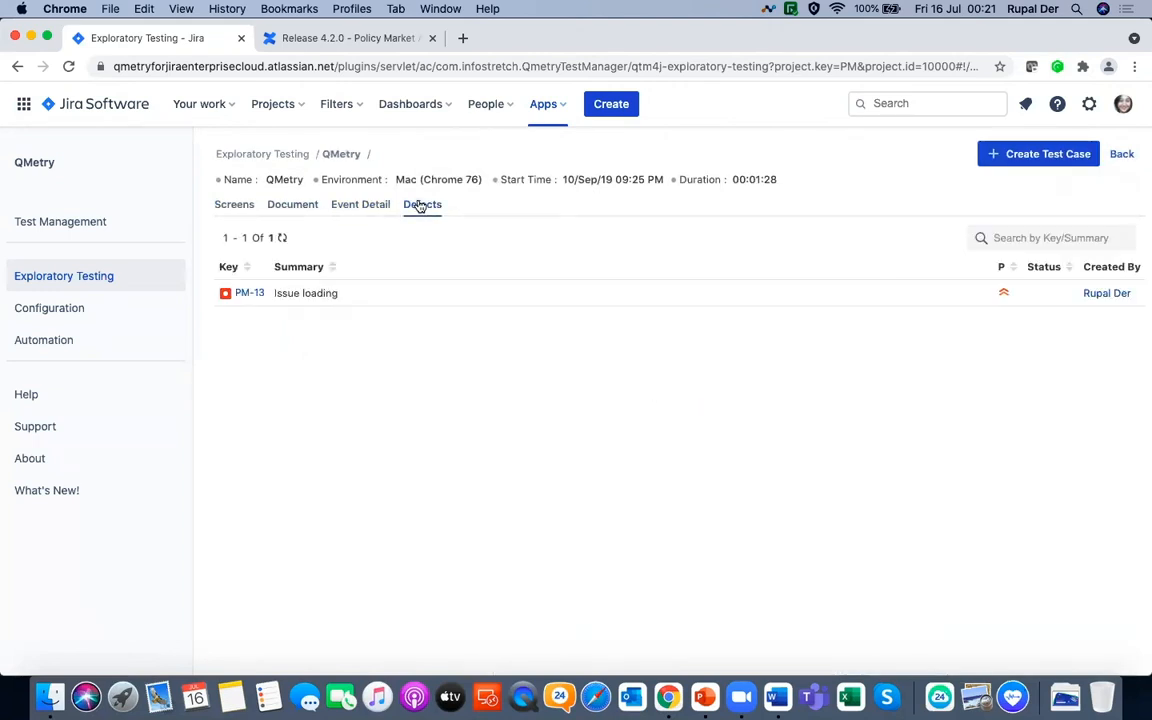
Open the session's linked defect PM-13, dismiss the attachments announcement and examine the issue's attachments
click(245, 295)
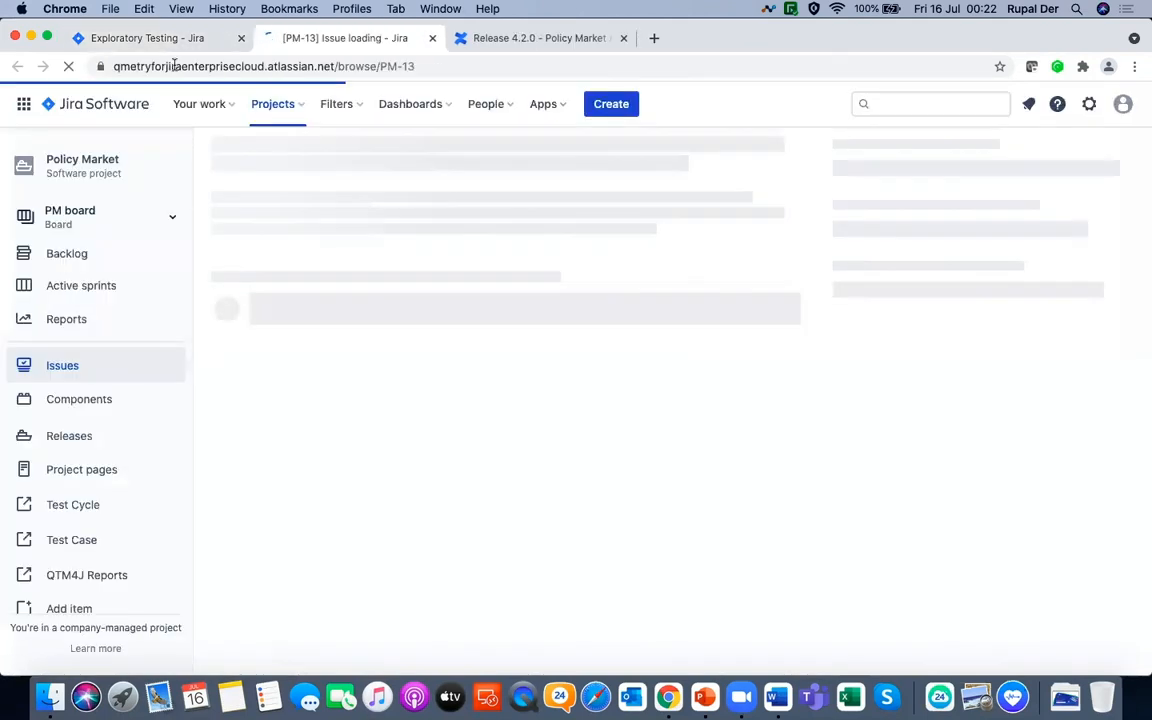
click(160, 37)
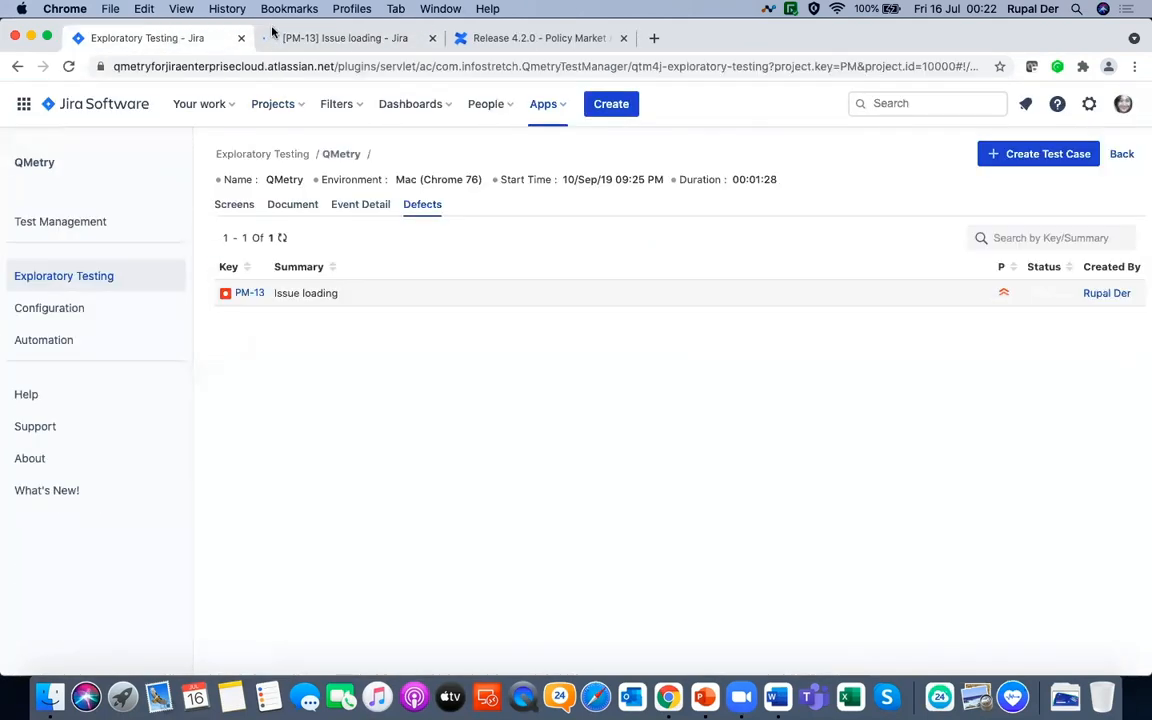
click(344, 40)
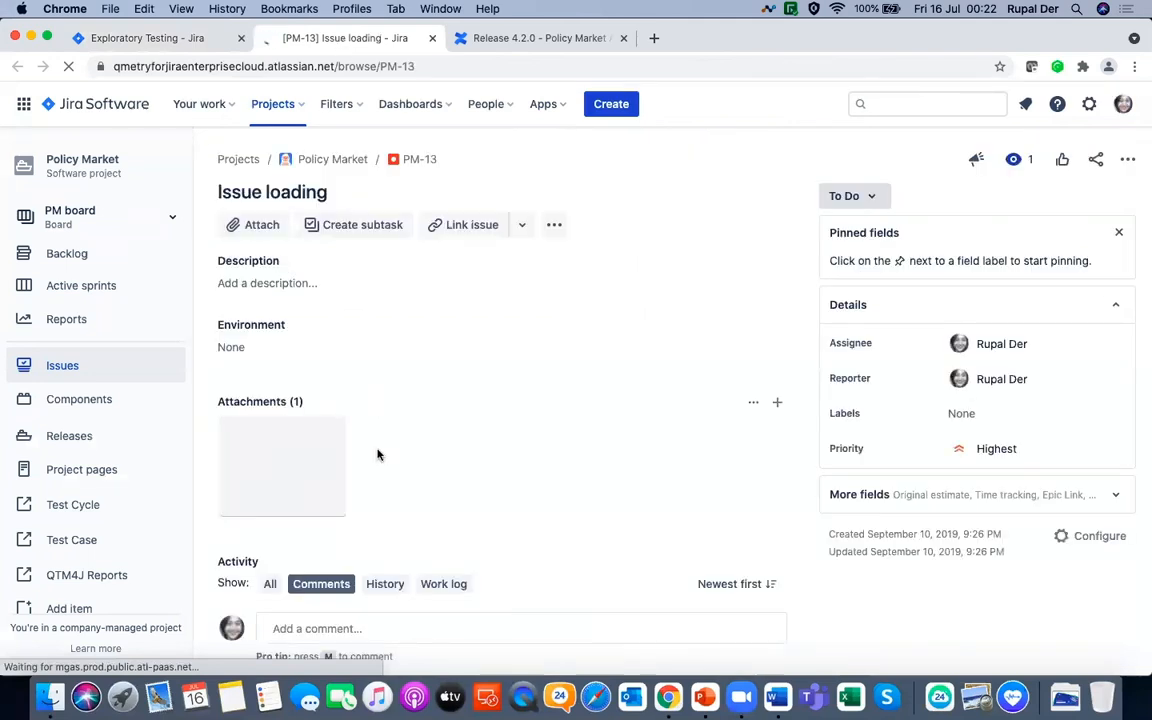
scroll(379, 455, down, 1)
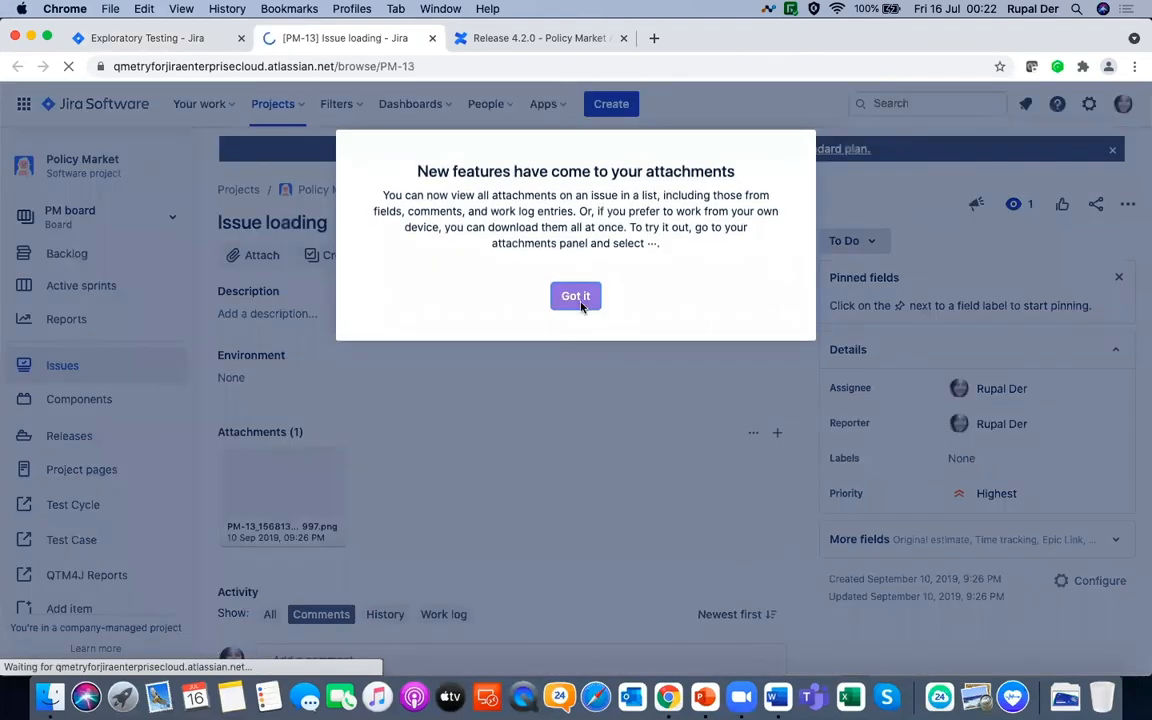
click(579, 301)
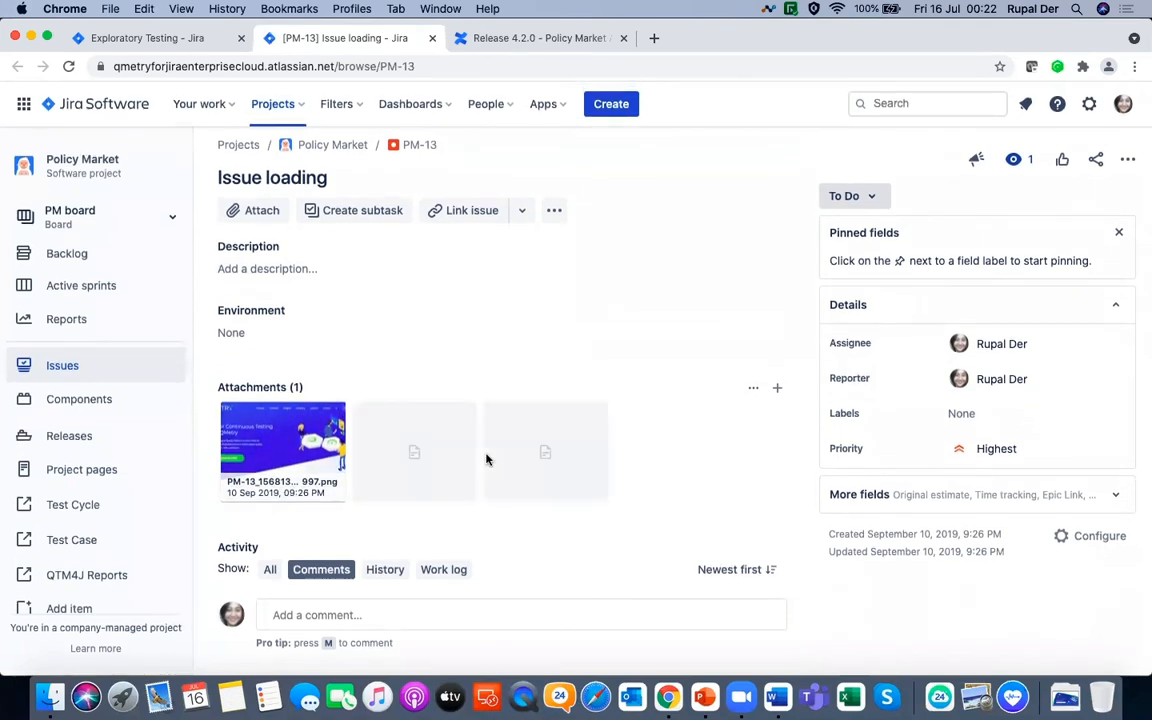
Show the Environment Details of defect PM-13 and examine the recorded URL, resolution, browser and operating system
click(554, 212)
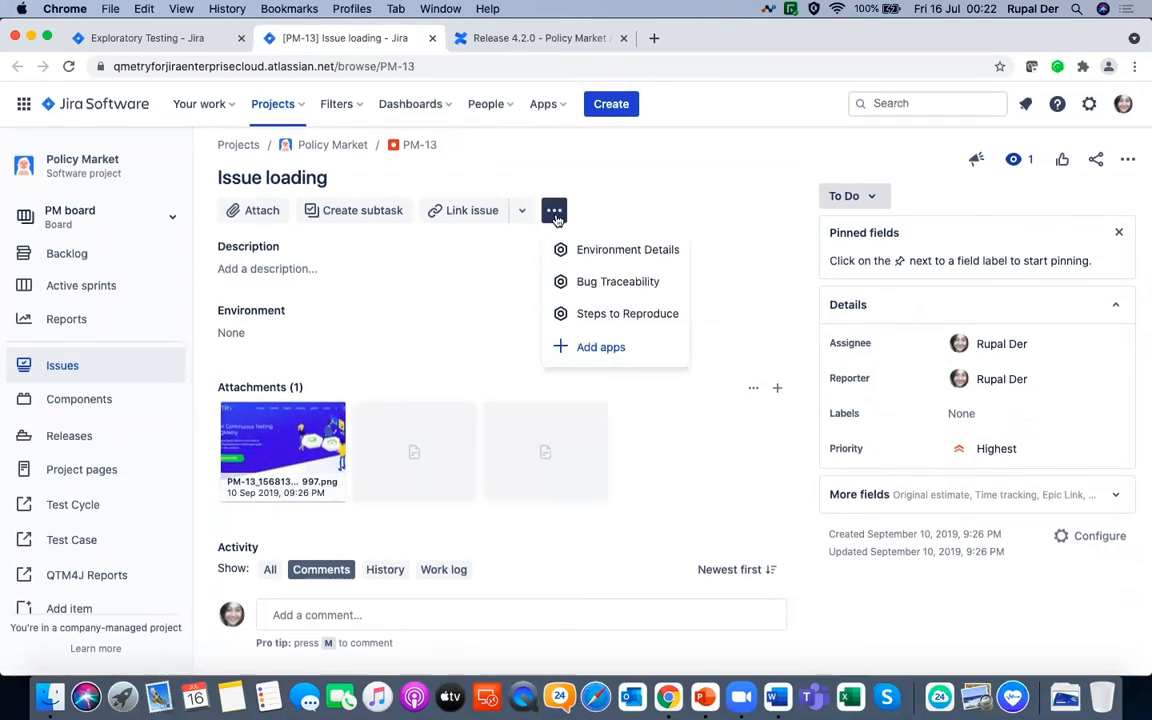
click(582, 250)
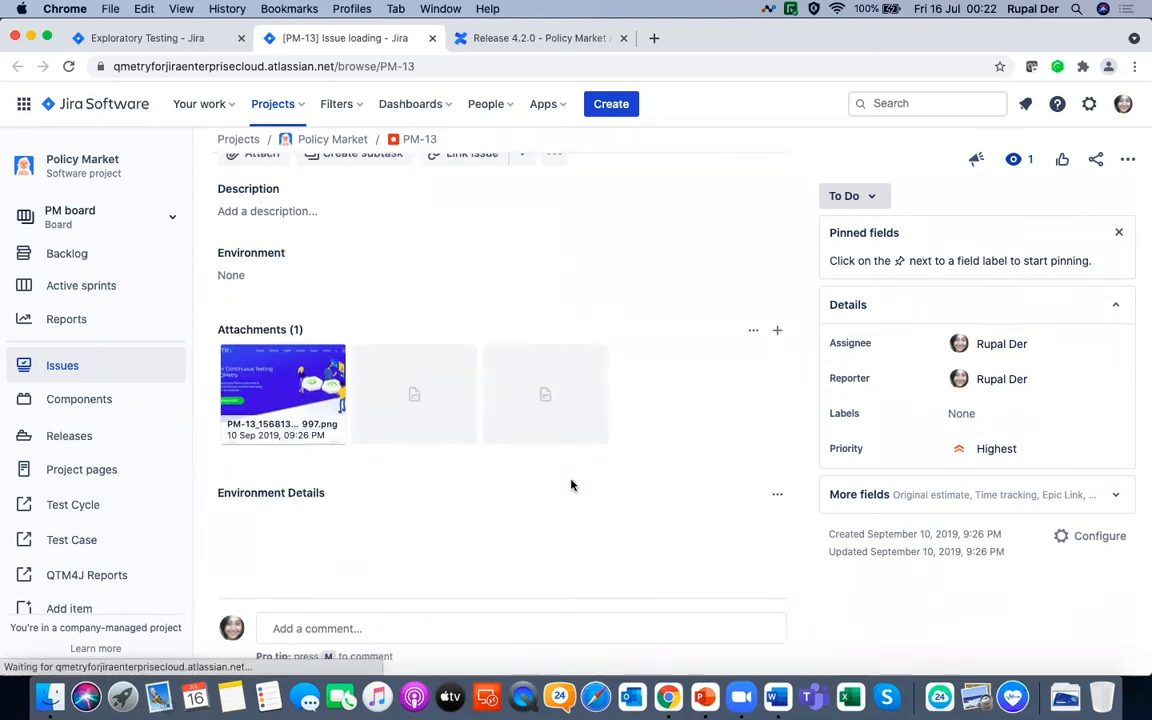
scroll(571, 485, down, 3)
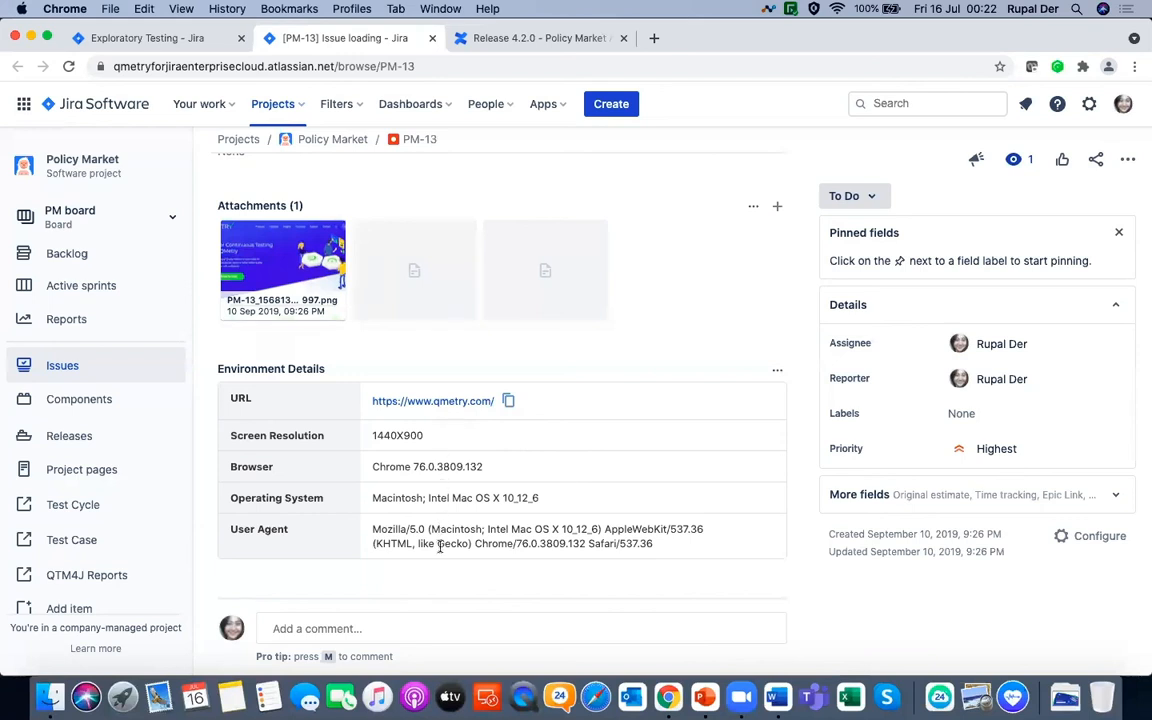
Go back to QMetry, open the Automation section and examine the REST API request parameters and supported fields
click(184, 44)
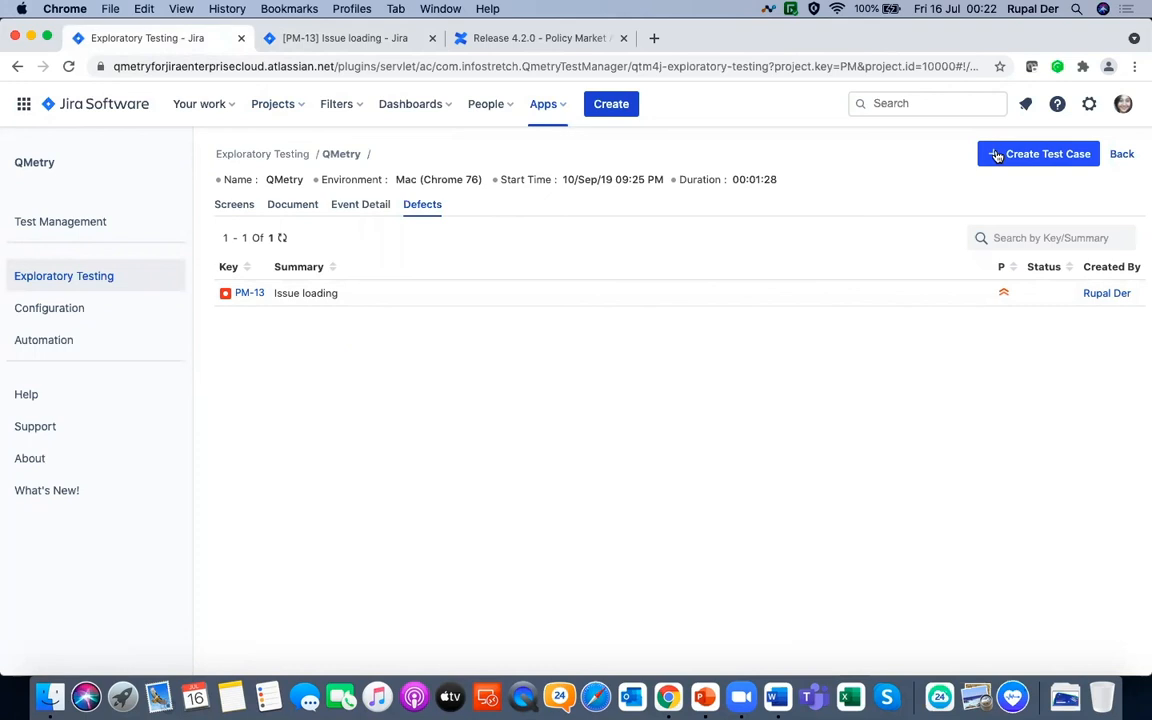
click(86, 345)
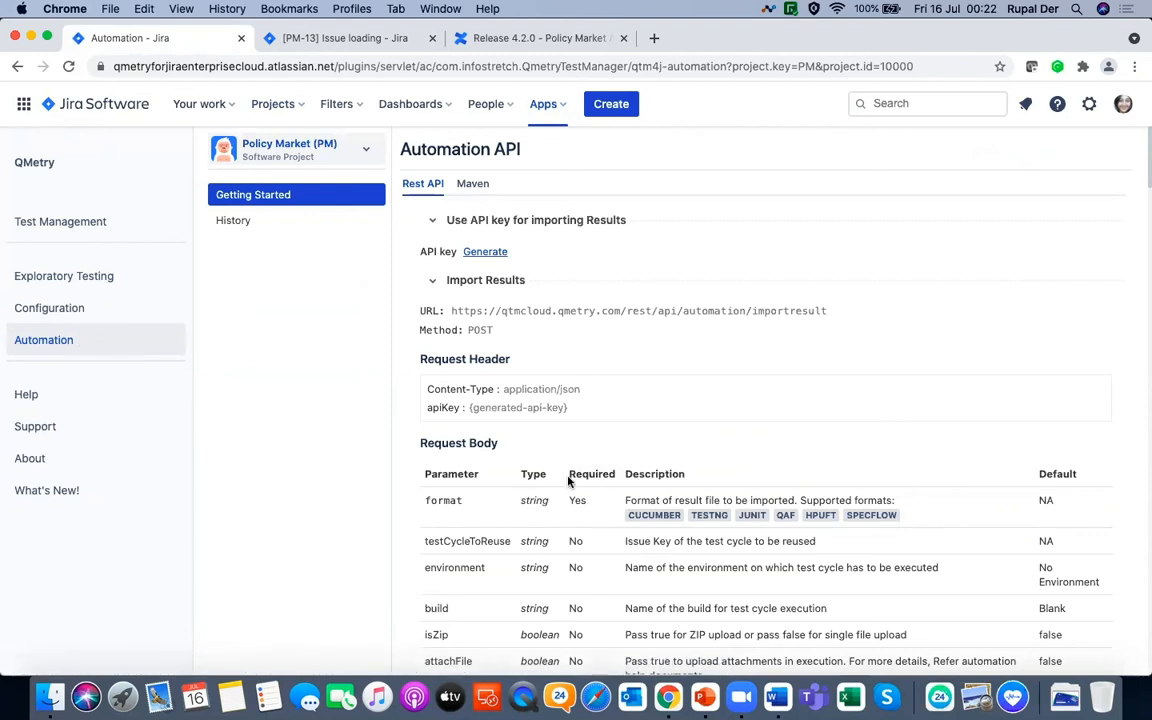
scroll(568, 480, down, 5)
scroll(568, 482, down, 3)
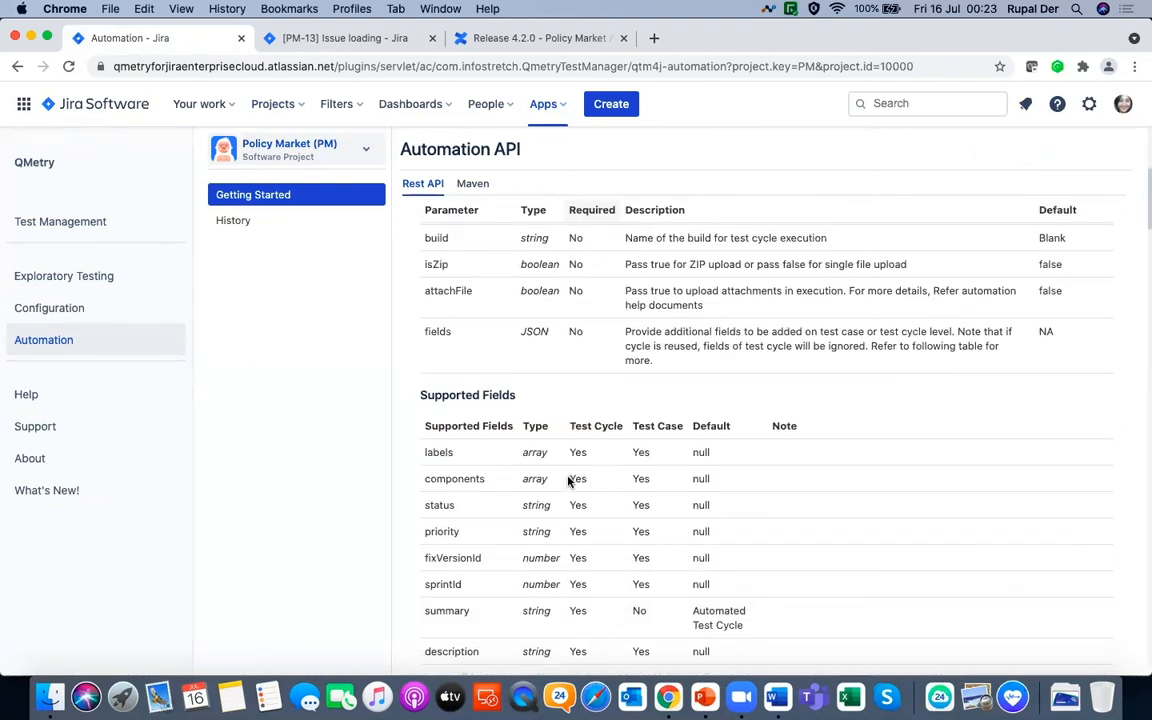
scroll(568, 481, up, 7)
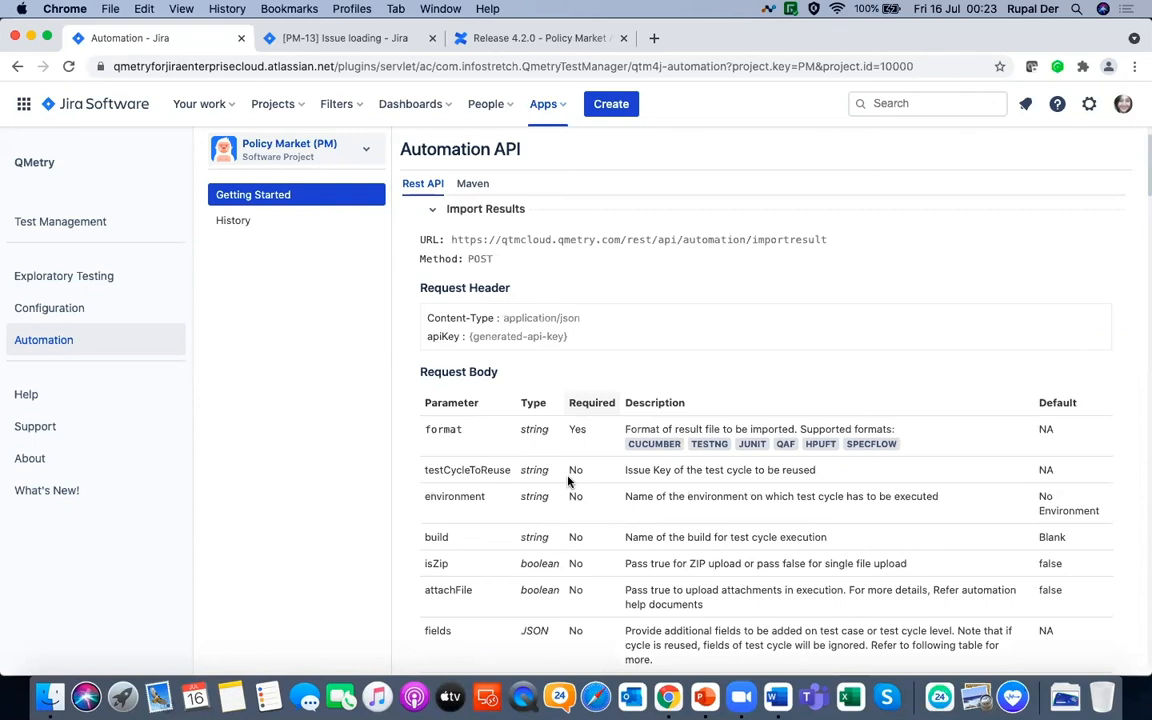
scroll(568, 481, up, 2)
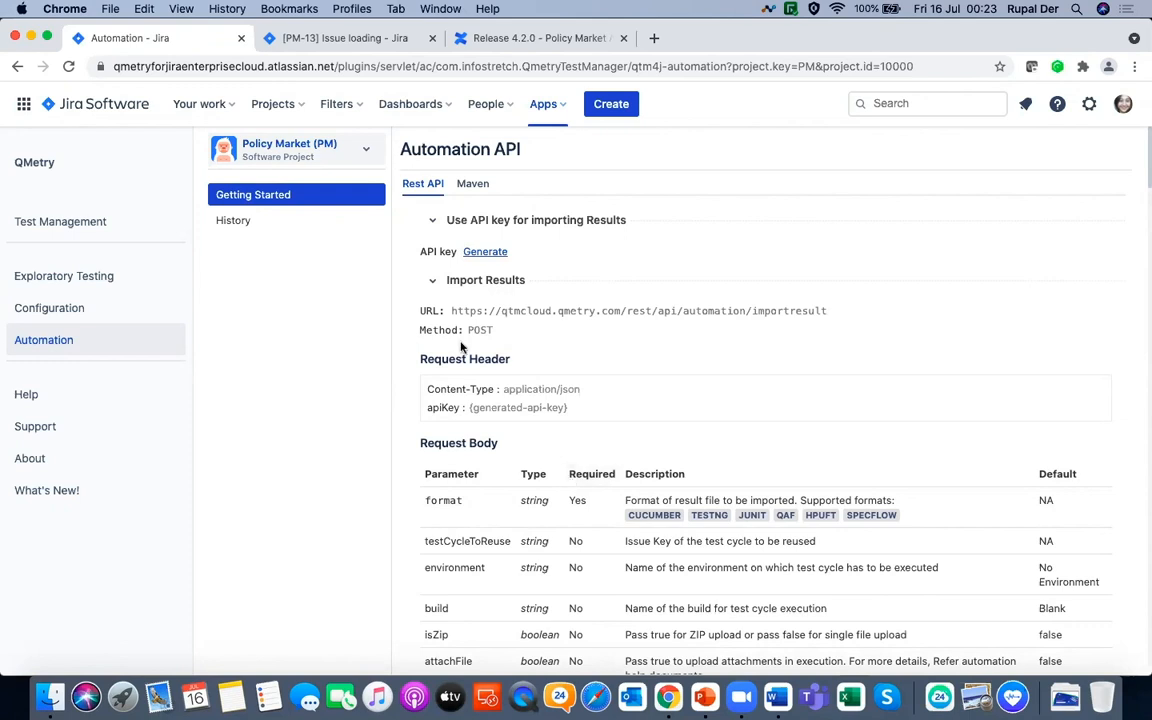
Switch the Automation section to the Flight Reservation project and open that project's Dictation exploratory testing session
click(295, 150)
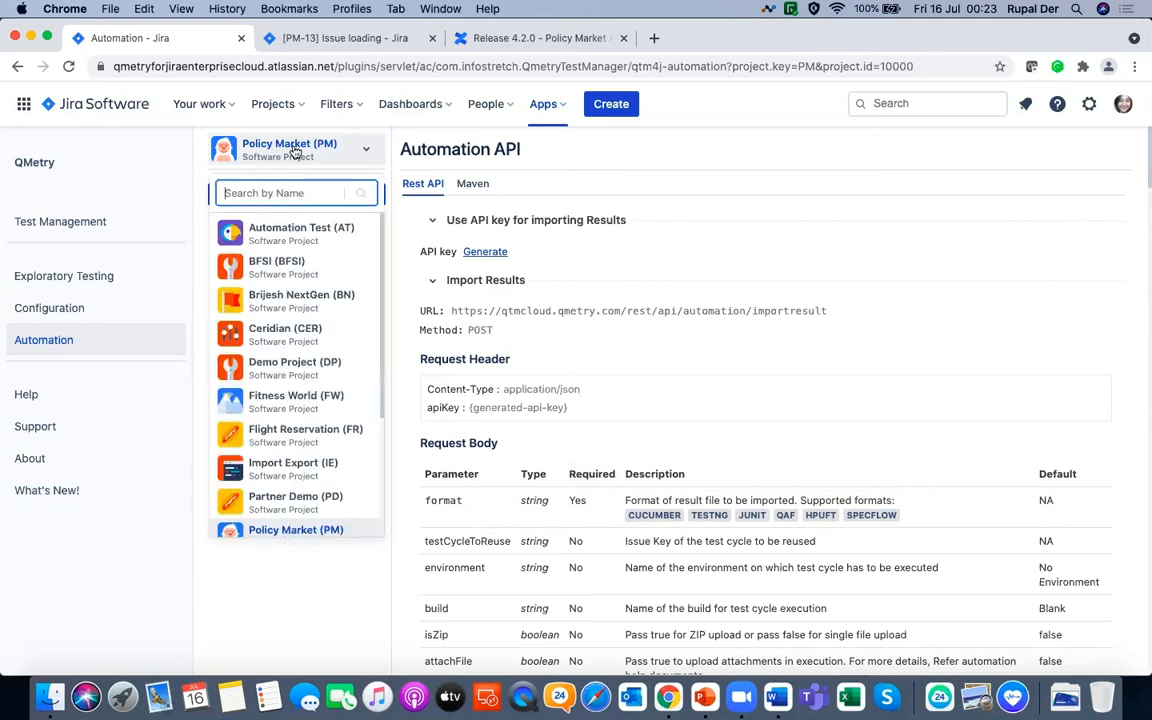
click(312, 437)
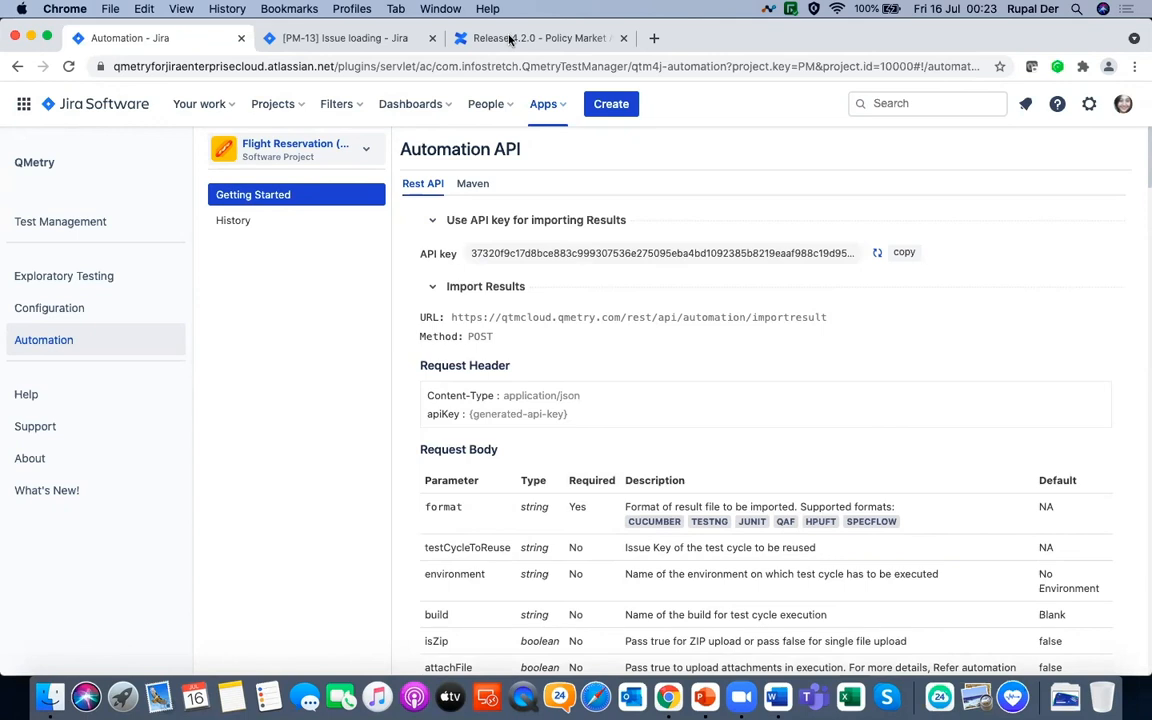
click(95, 283)
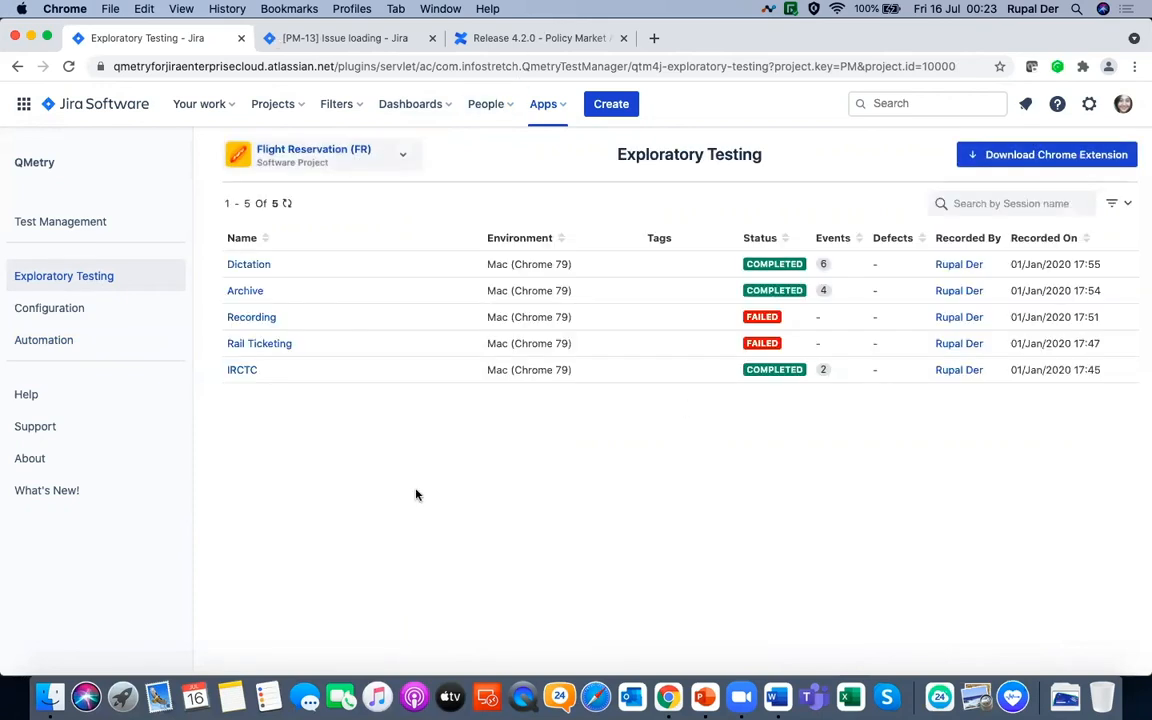
click(251, 266)
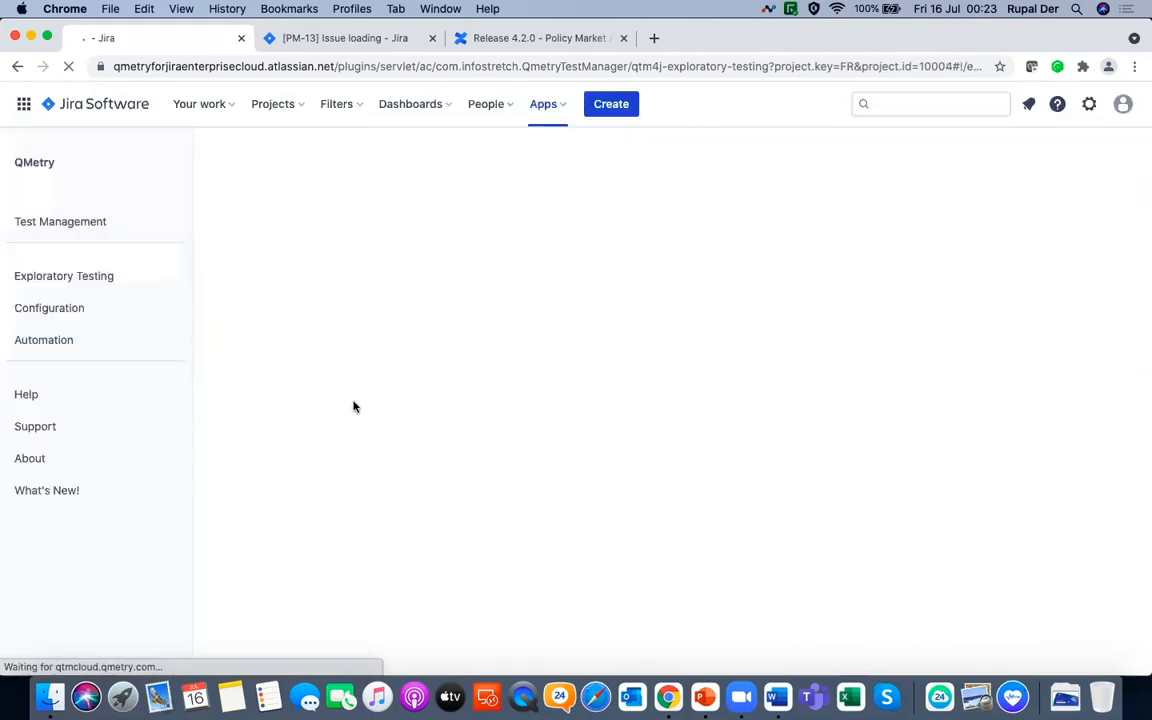
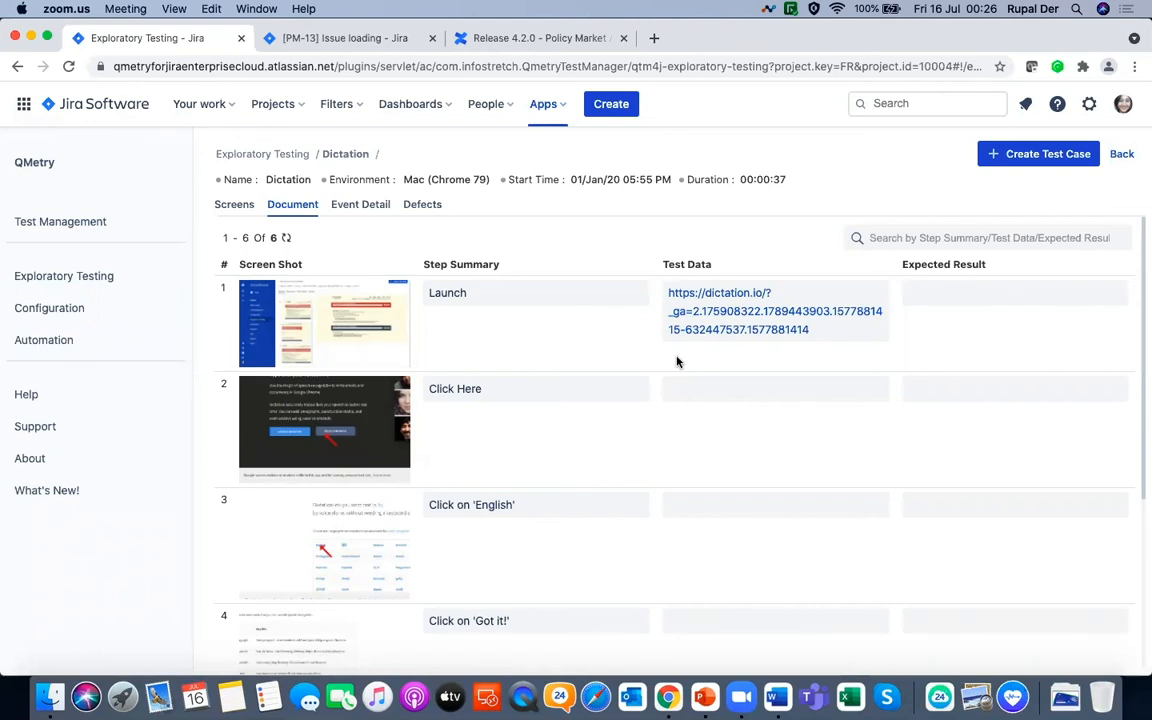
Examine the Dictation session's documented steps with their screenshots, and show its event details
scroll(622, 532, down, 2)
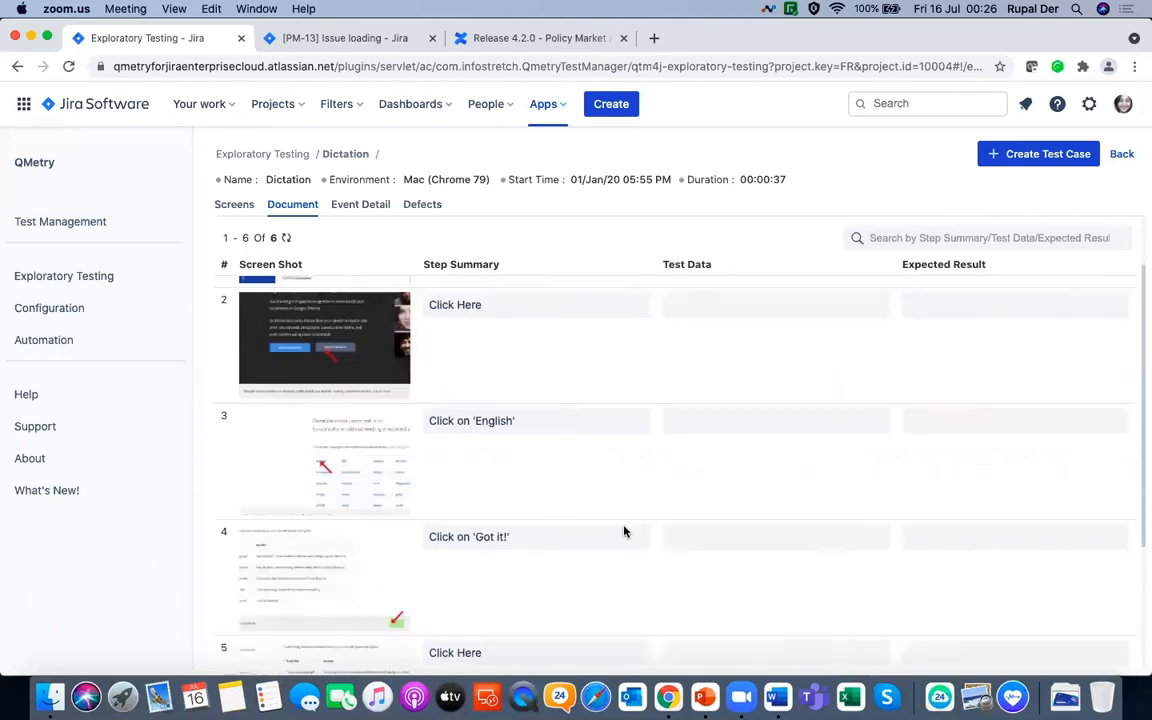
scroll(622, 532, up, 1)
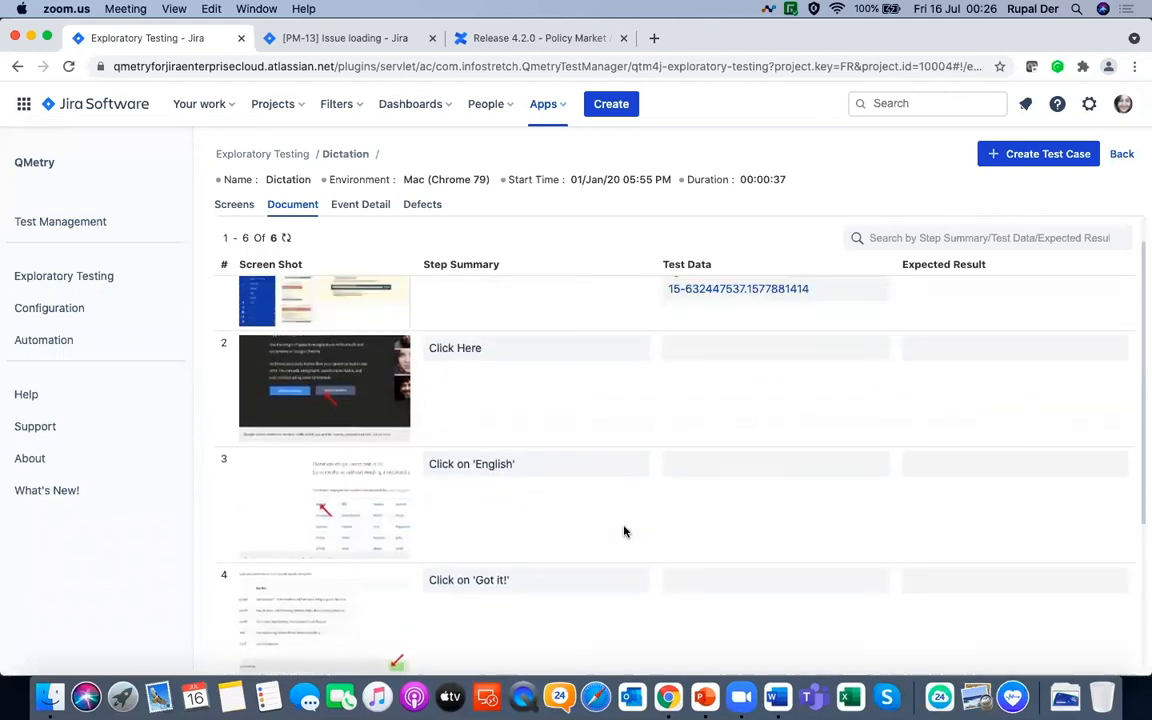
click(373, 210)
click(371, 210)
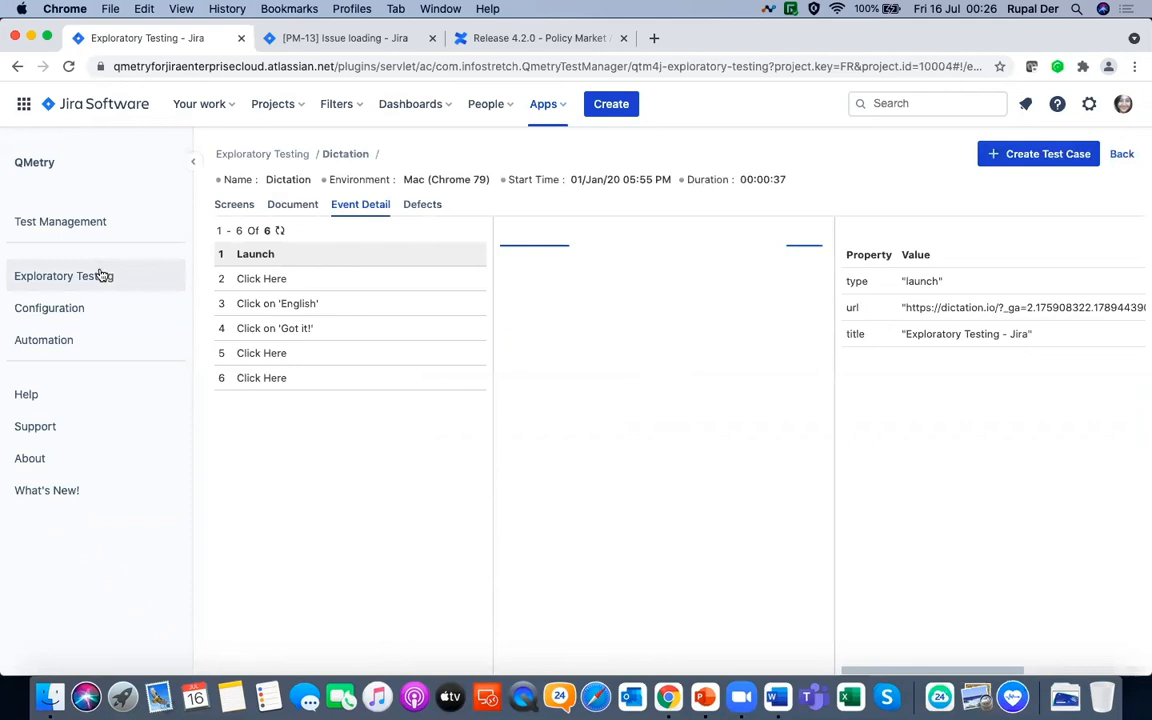
Reopen the Automation section for Flight Reservation and examine the result import request body, including the supported result formats
click(59, 342)
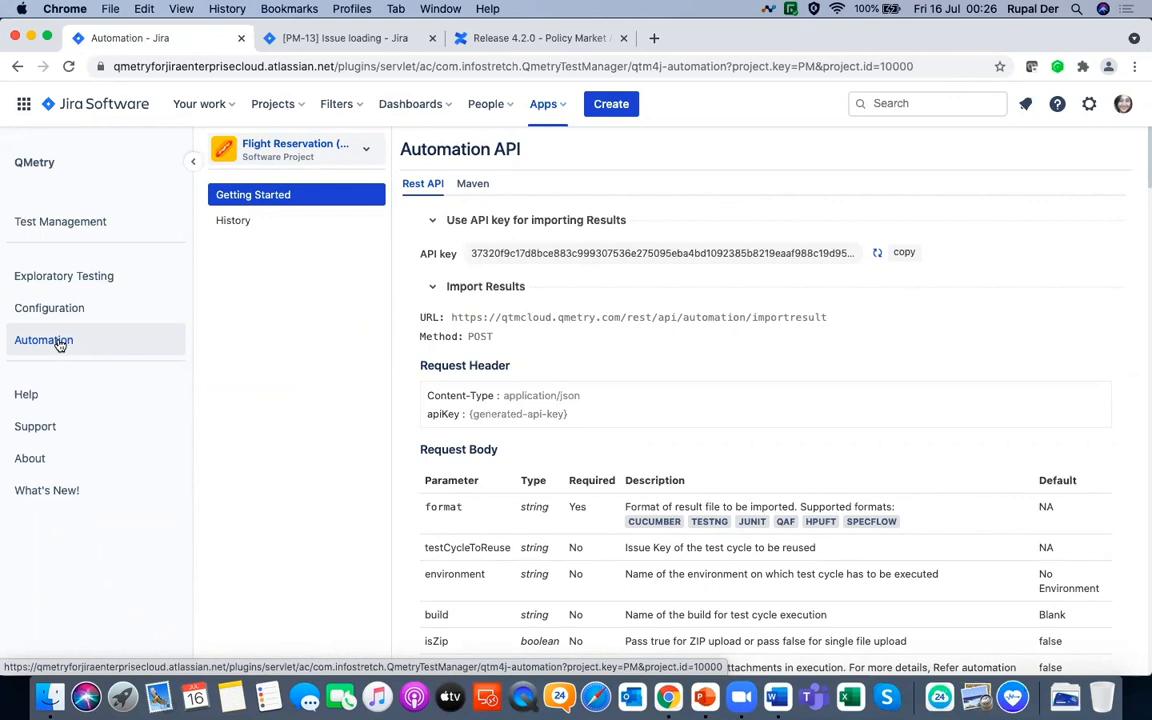
scroll(577, 407, down, 3)
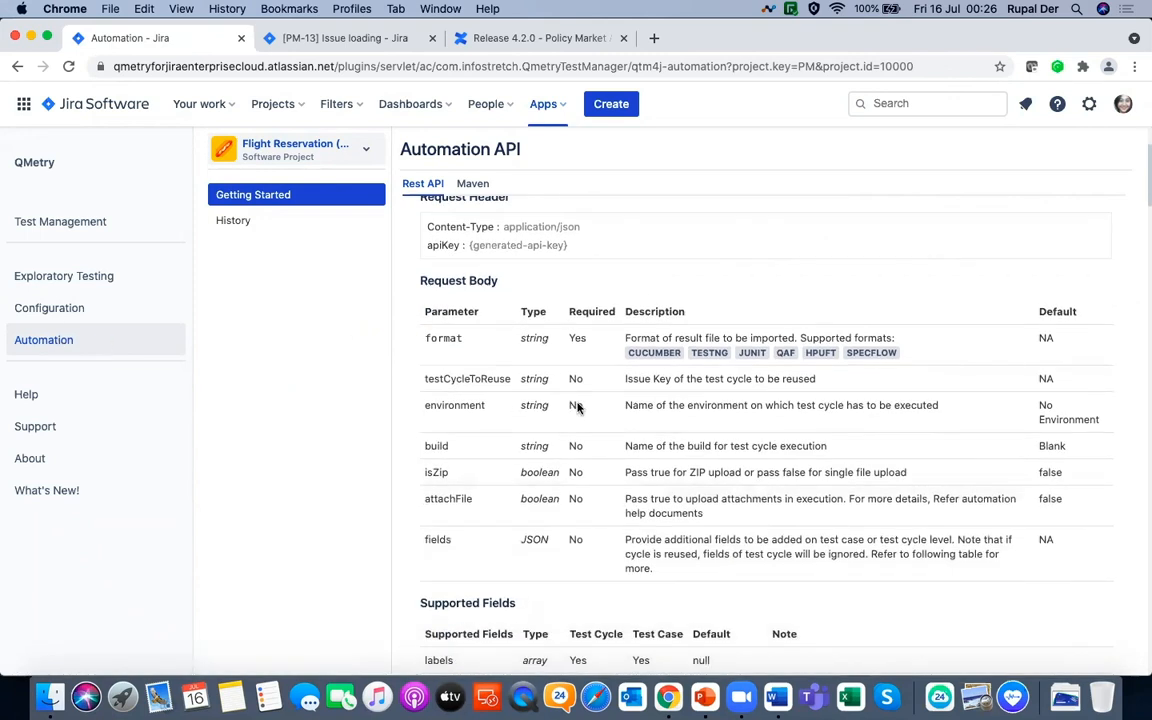
scroll(577, 407, down, 1)
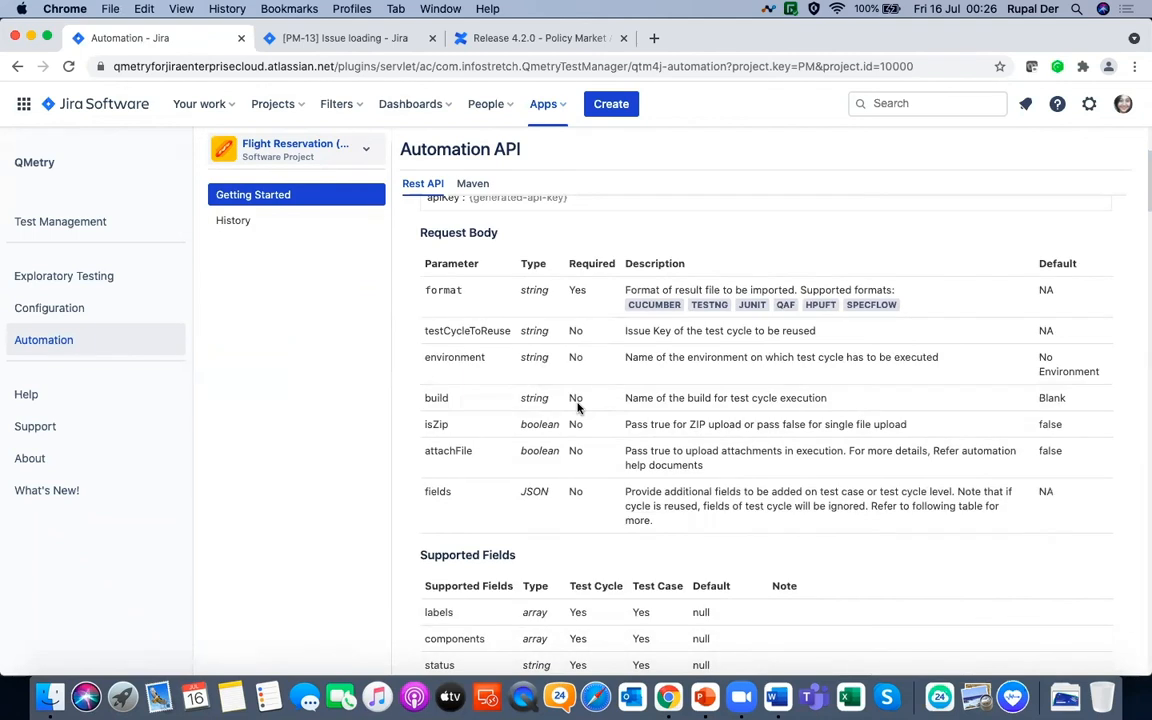